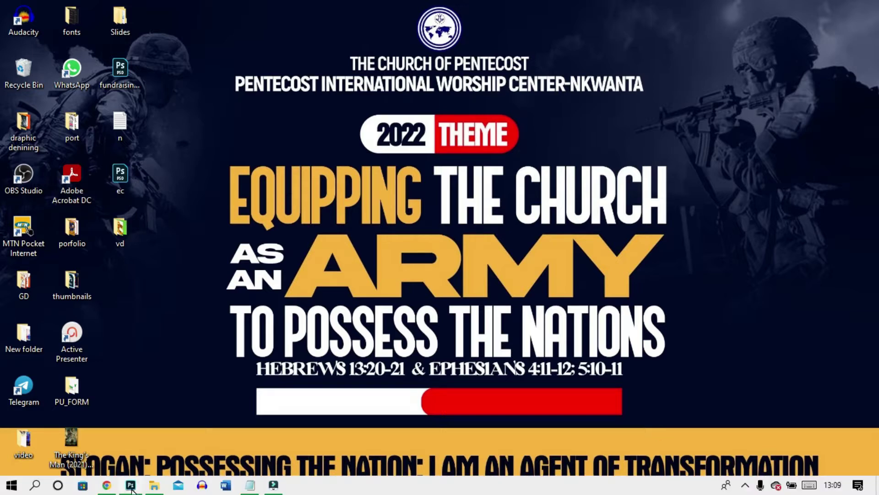
Switch to Photoshop and create a new A3 print document, 297 x 420 mm, 300 pixels/inch, RGB color, white background.
click(130, 486)
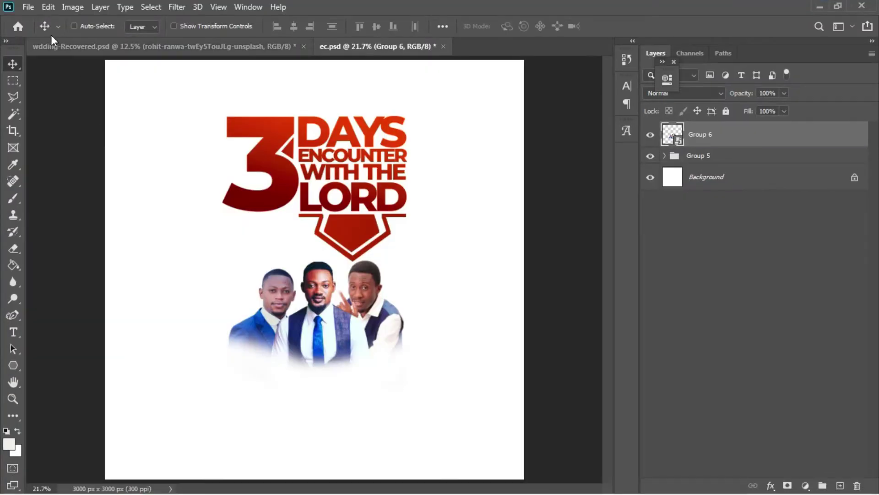
click(27, 7)
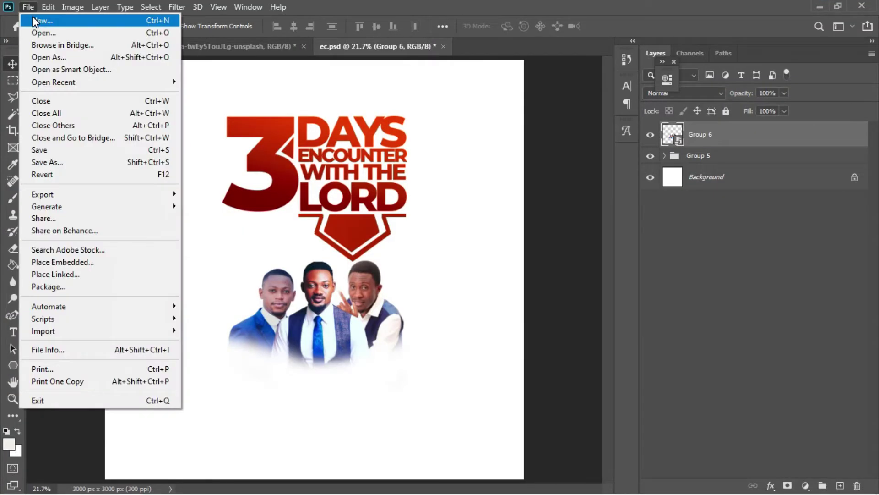
click(34, 20)
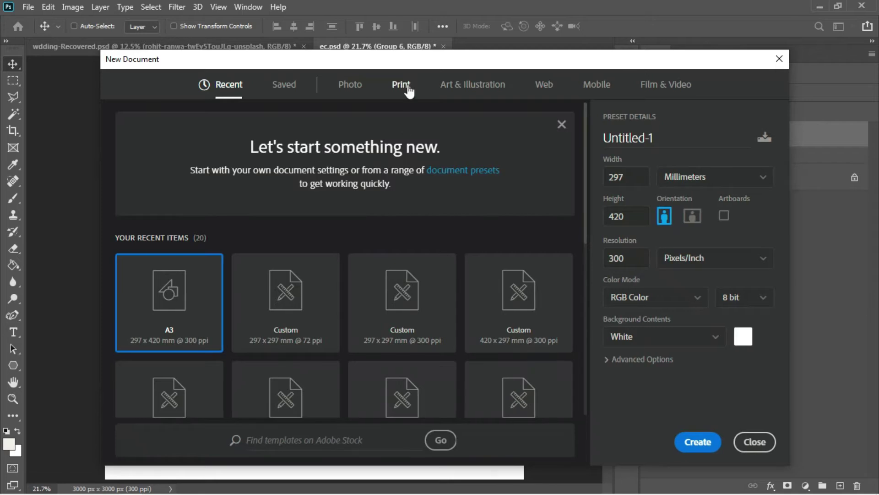
click(406, 91)
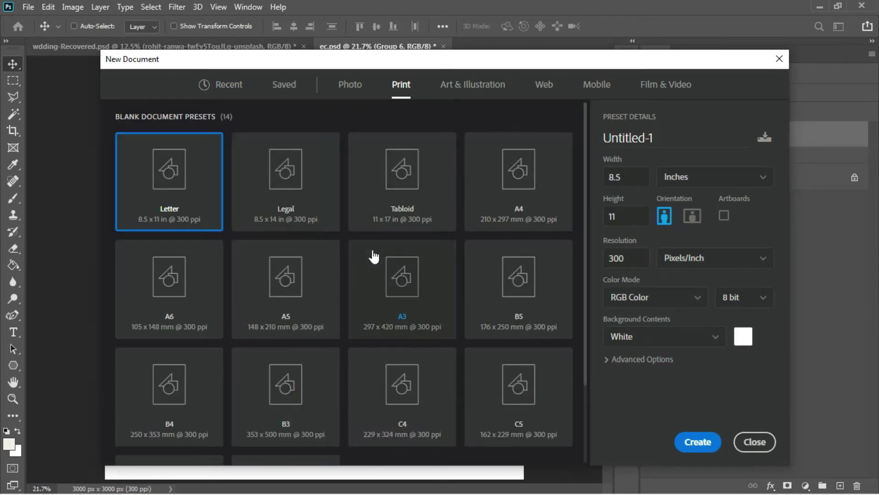
click(387, 277)
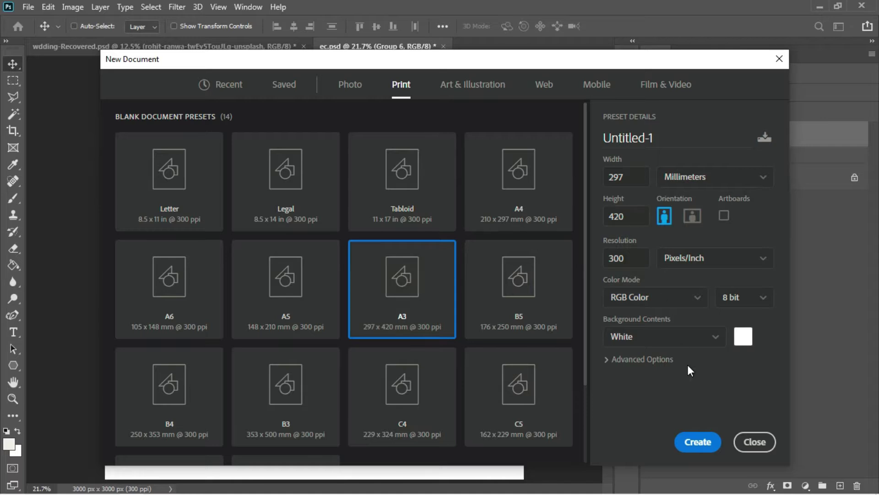
click(697, 442)
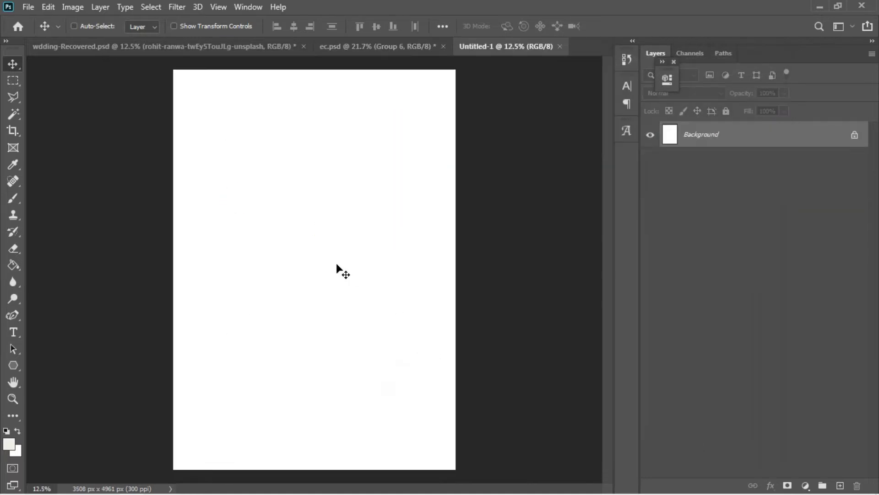
click(216, 7)
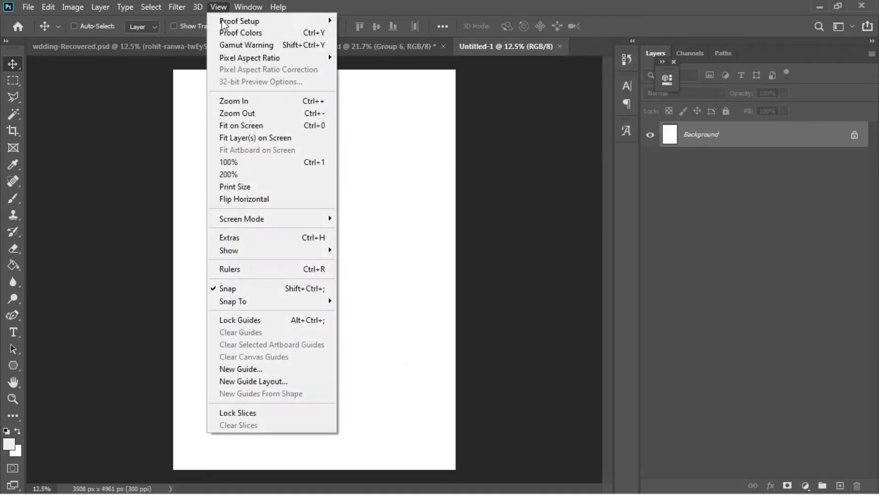
click(270, 125)
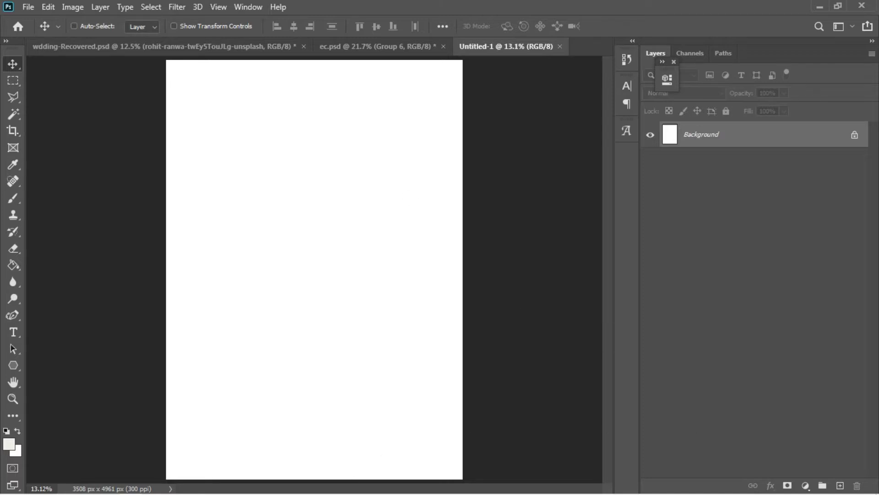
Copy the colour code 001342 from the last line of the Notepad notes and return to the blank document.
mouse_move(273, 486)
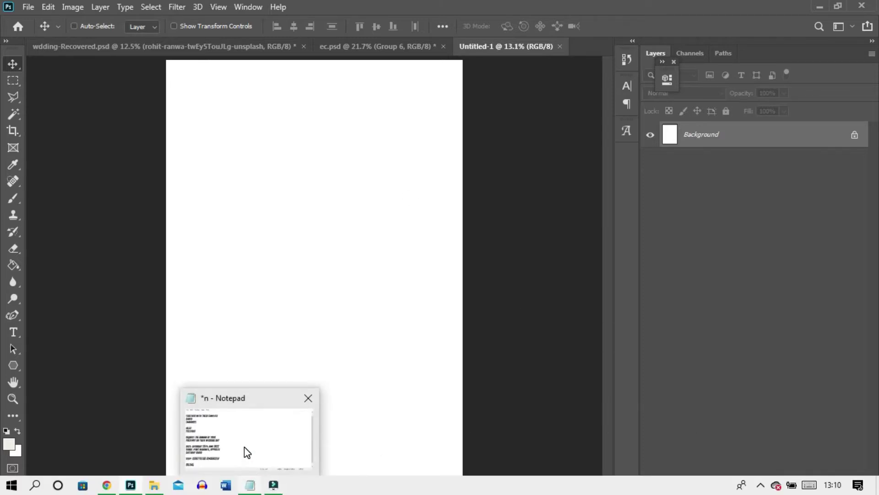
click(244, 448)
drag(285, 331, 232, 328)
key(ctrl+c)
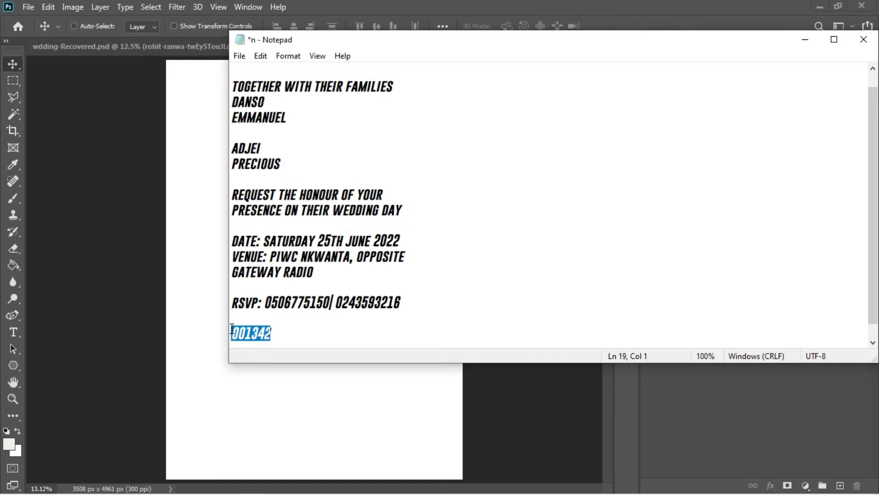
click(211, 329)
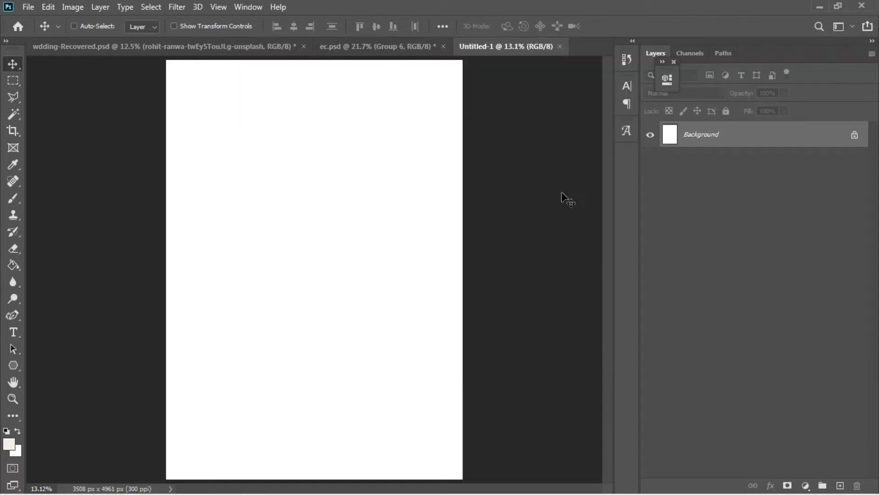
Add a Solid Color fill layer above the background using the copied hex colour 001342.
click(805, 485)
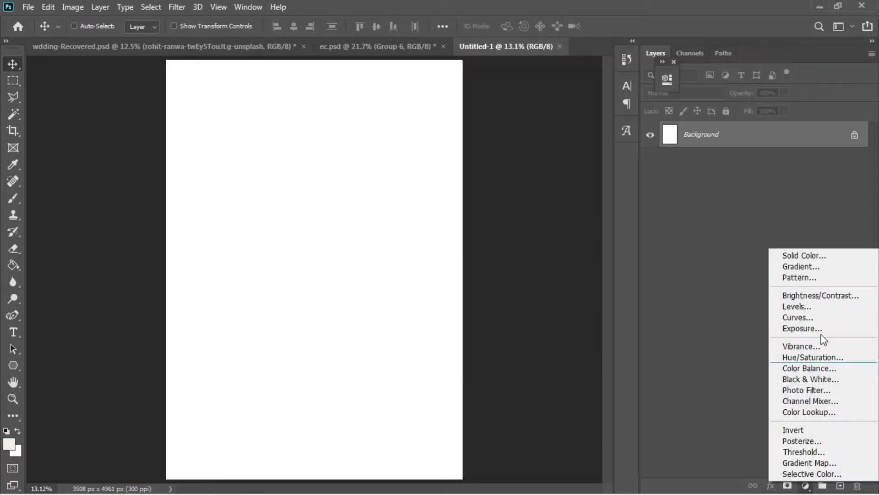
click(802, 254)
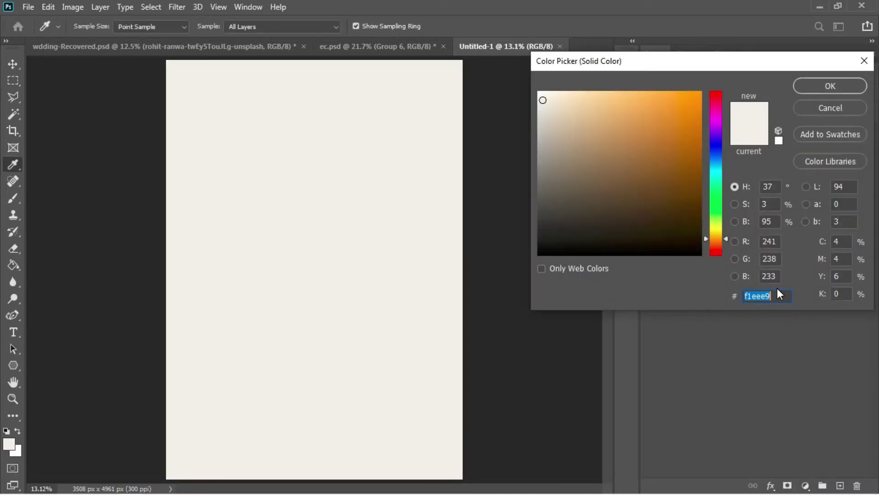
key(ctrl+v)
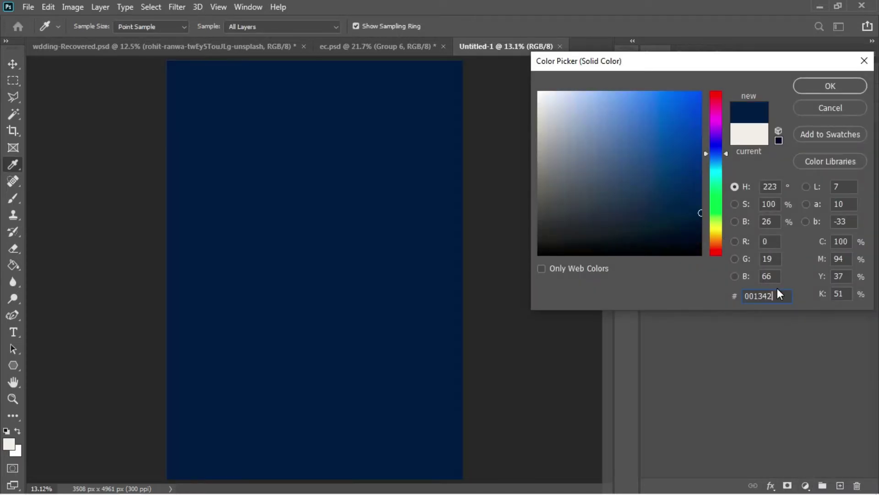
click(820, 84)
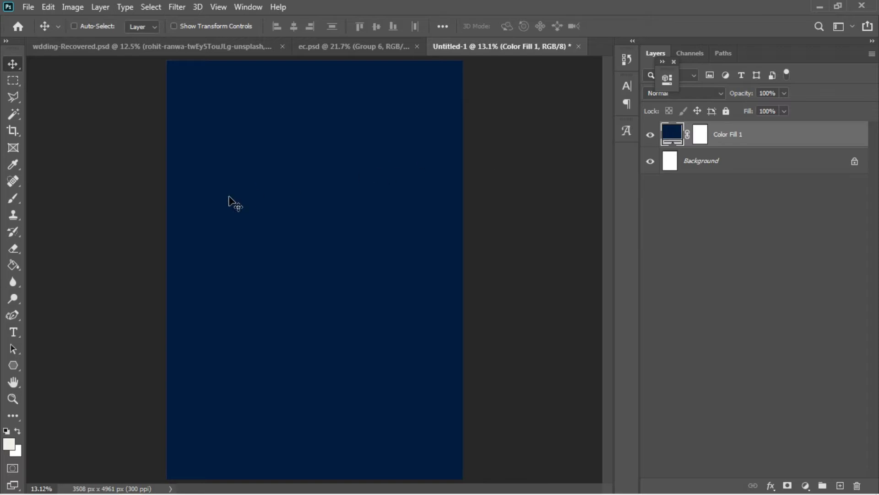
Place the green texture image from the desktop's vd folder into the document above the colour fill layer.
key(ctrl+minus)
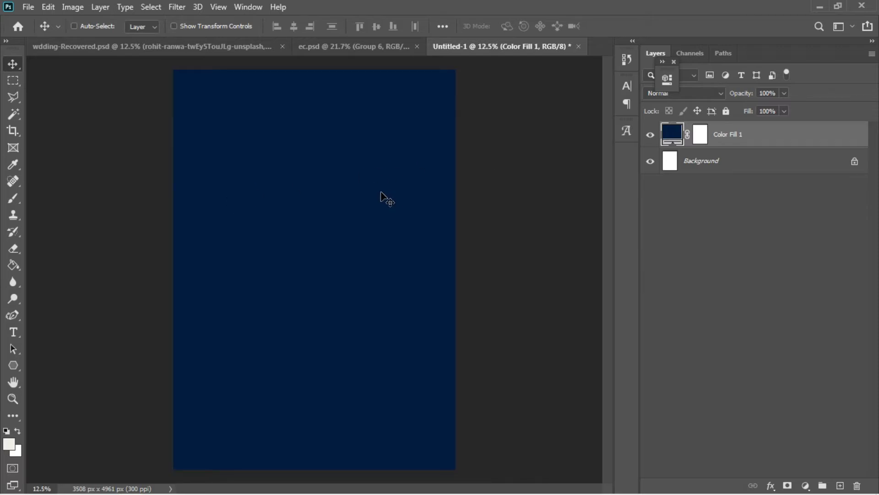
mouse_move(153, 492)
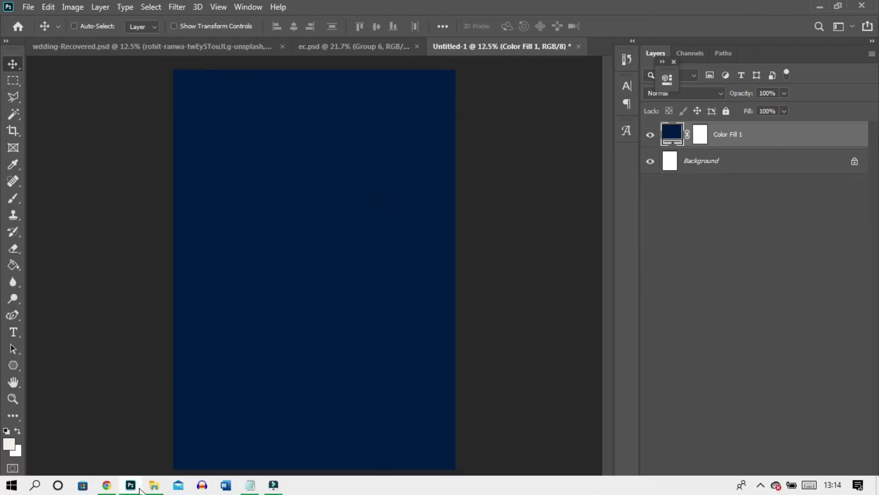
click(142, 457)
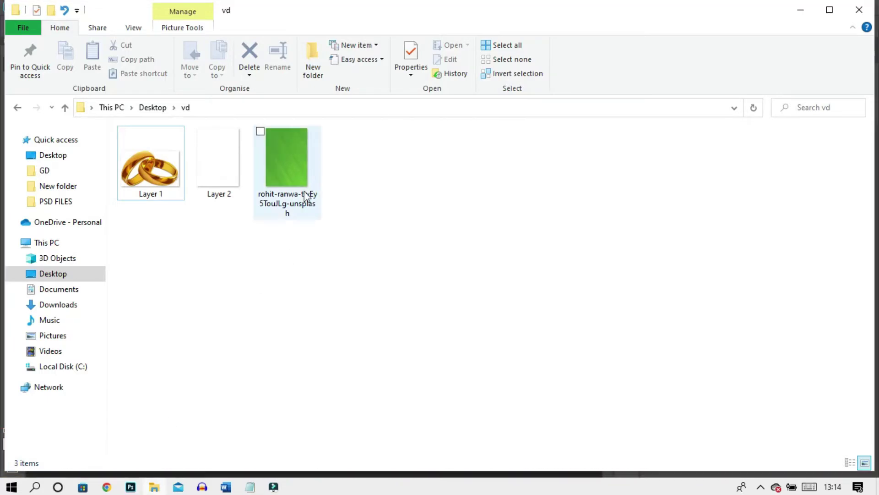
drag(294, 174, 239, 345)
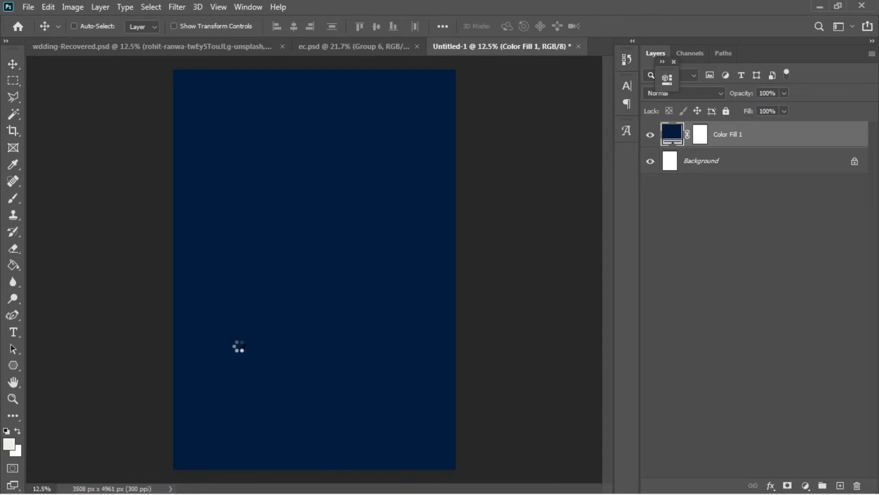
key(Return)
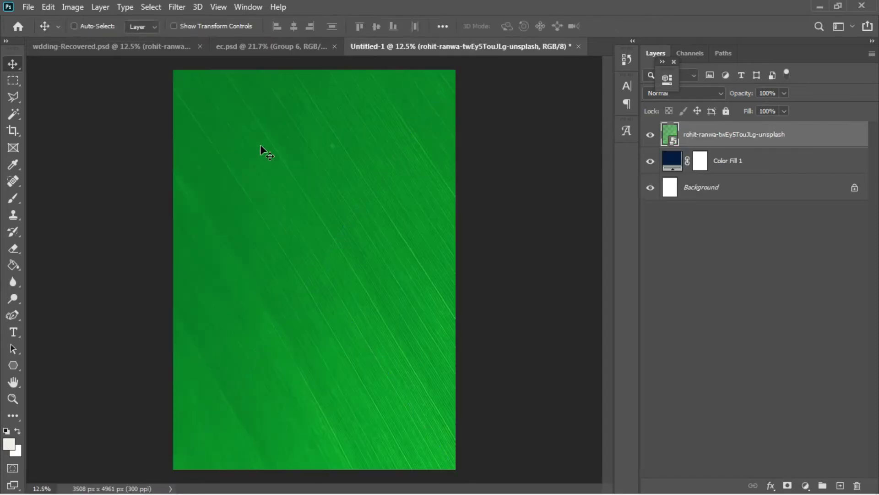
Set the green texture layer's blend mode to Soft Light and its fill to 82%.
click(707, 93)
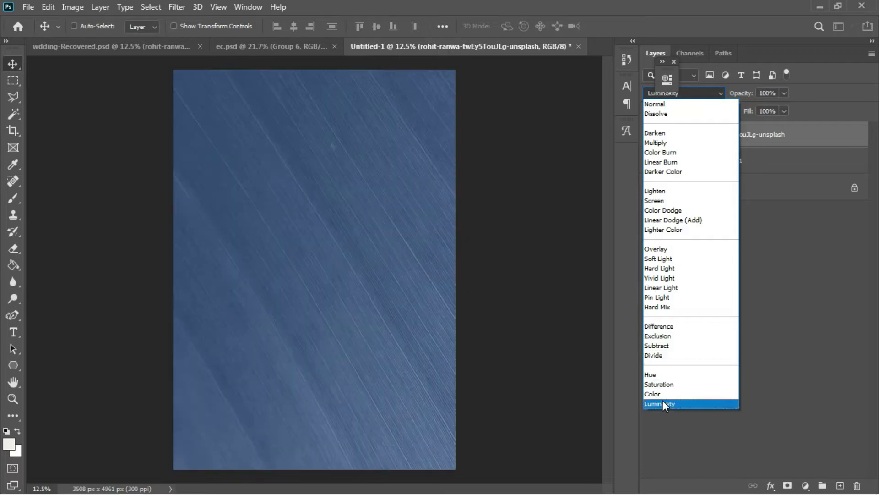
click(658, 264)
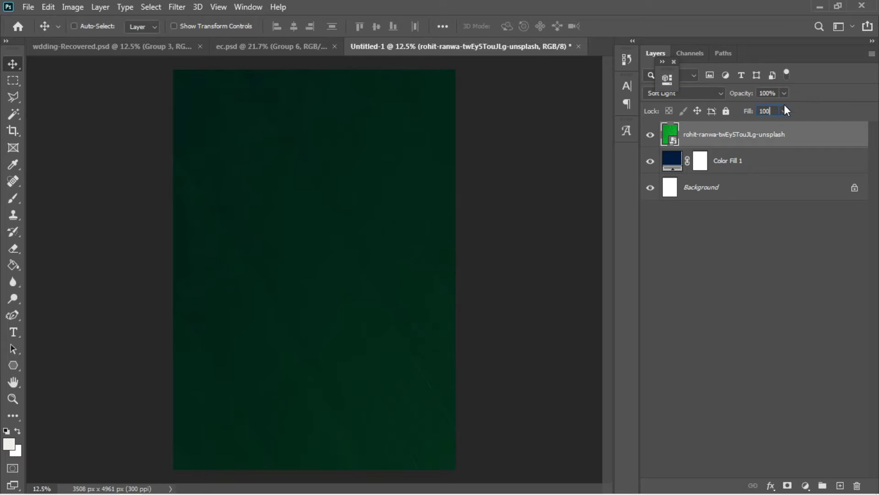
key(BackSpace)
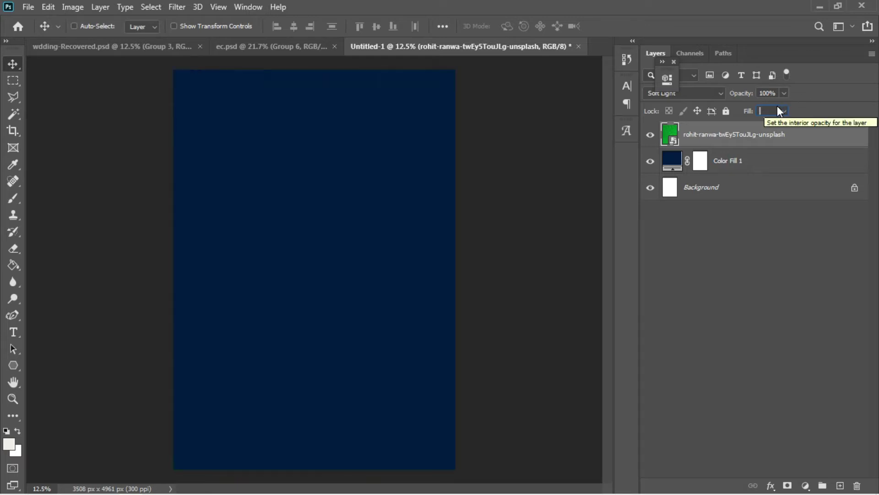
text(82)
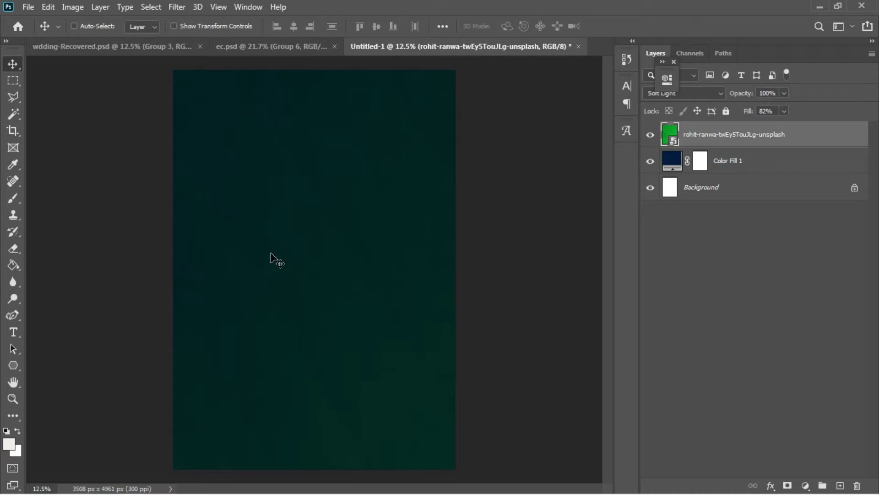
Copy the invitation heading from the first line of the Notepad notes and return to the Photoshop document.
mouse_move(141, 491)
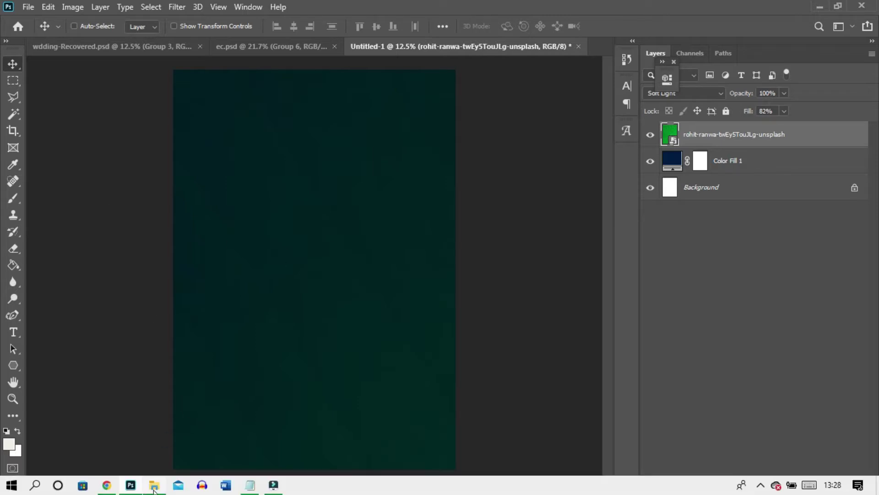
mouse_move(250, 486)
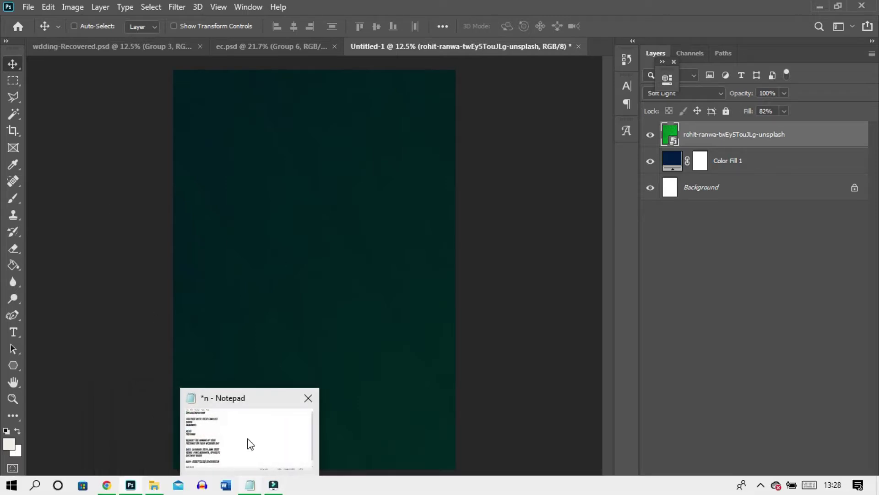
click(248, 439)
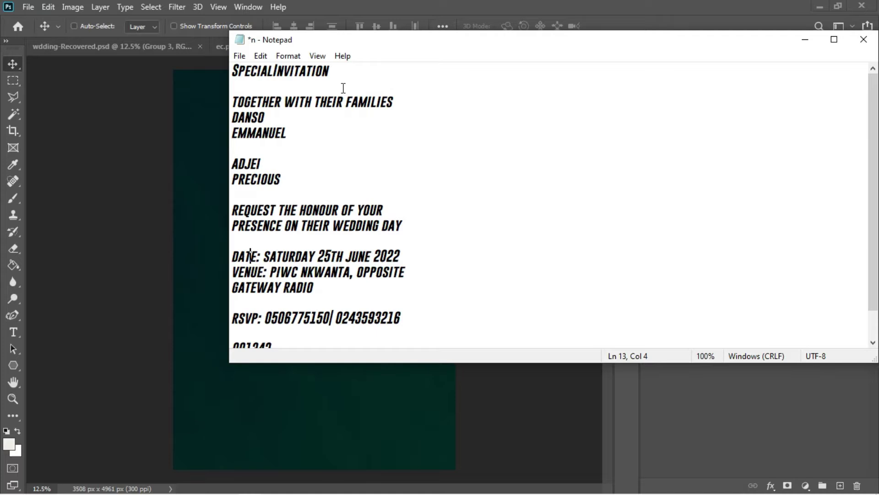
drag(331, 72, 231, 72)
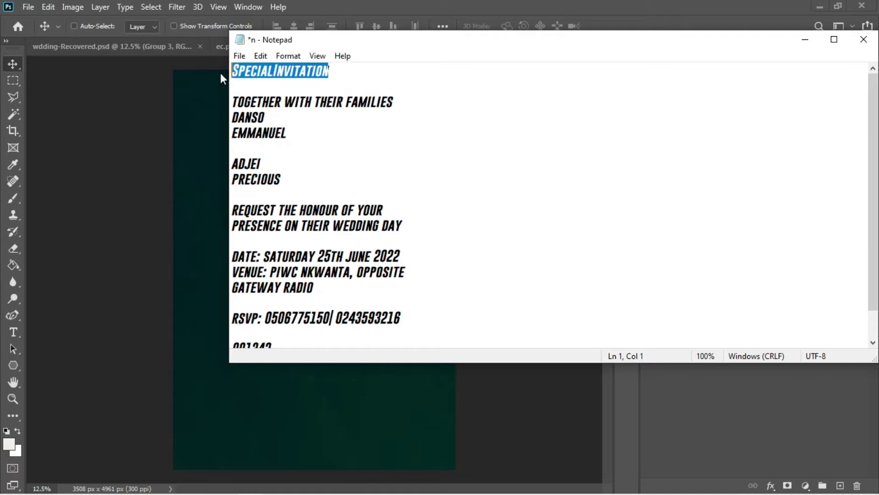
click(219, 98)
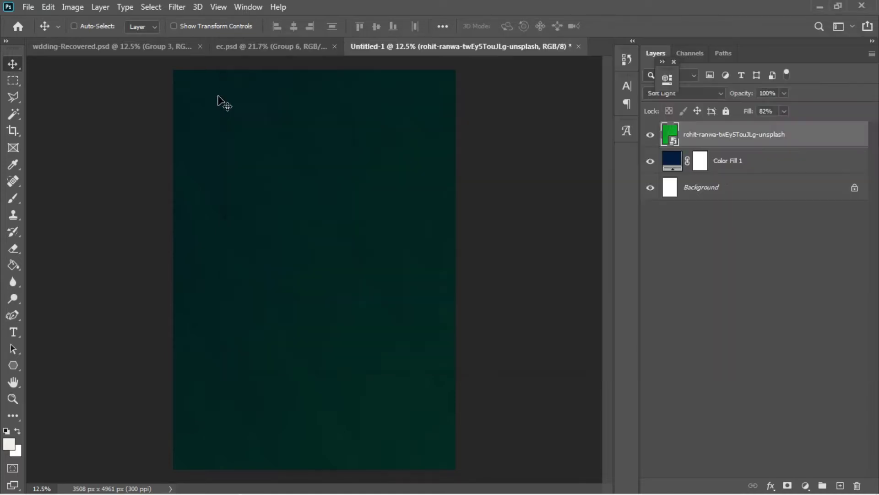
Add a text layer reading "Special Invitation" and move it onto the page near the upper edge.
key(t)
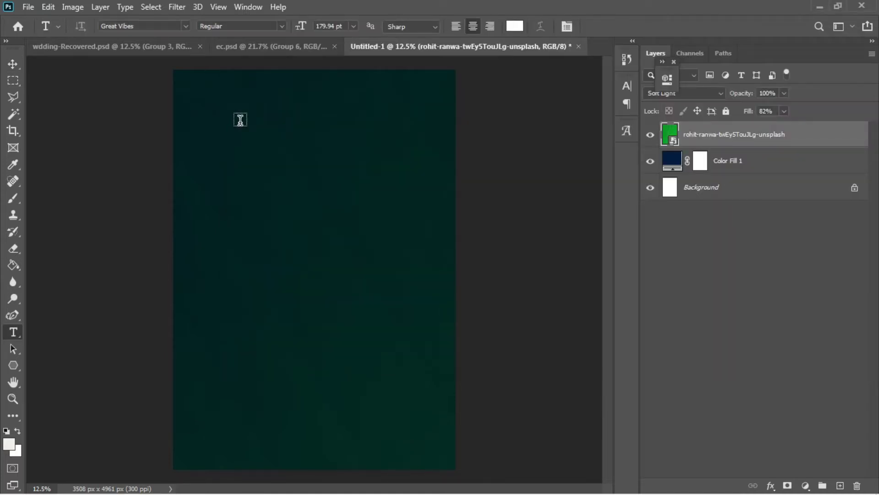
click(240, 119)
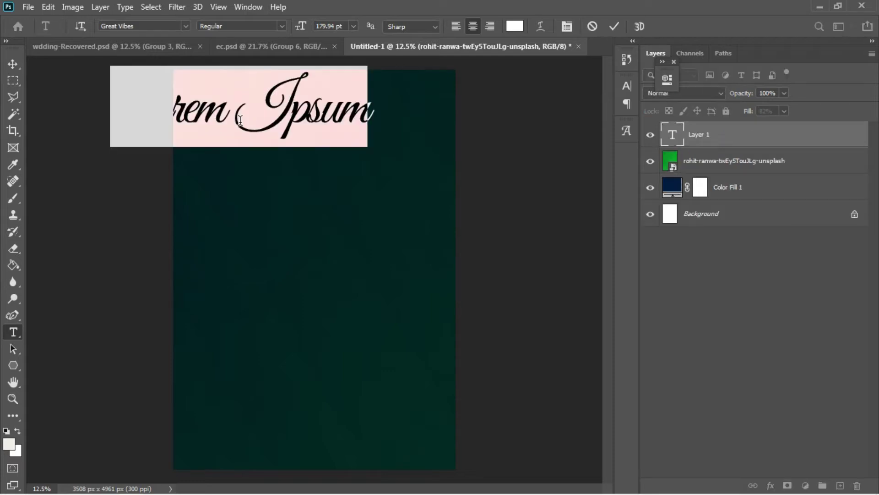
text(Special Invitation)
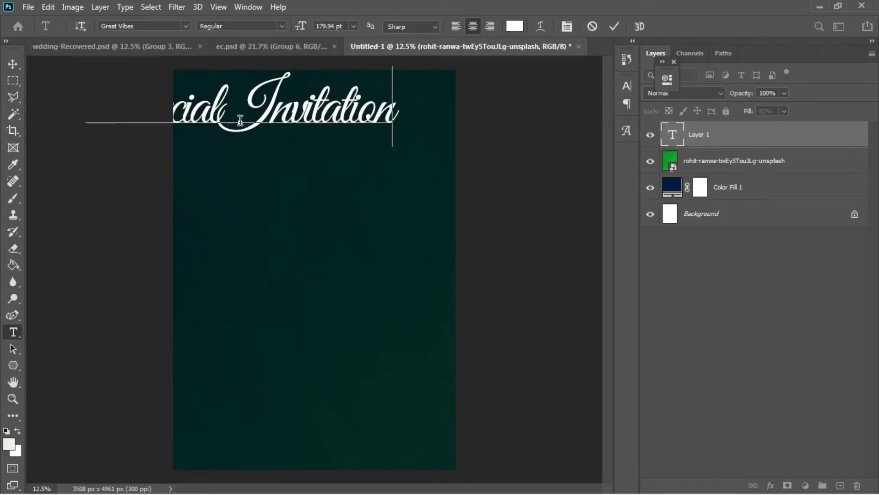
drag(314, 214, 380, 239)
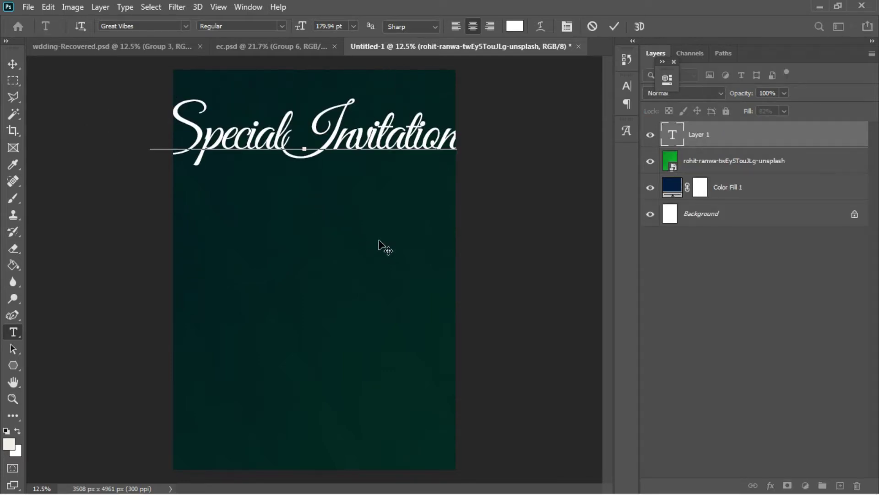
Reduce the font size of the "Special Invitation" heading to 87.94 pt and commit the text.
key(ctrl+a)
click(613, 28)
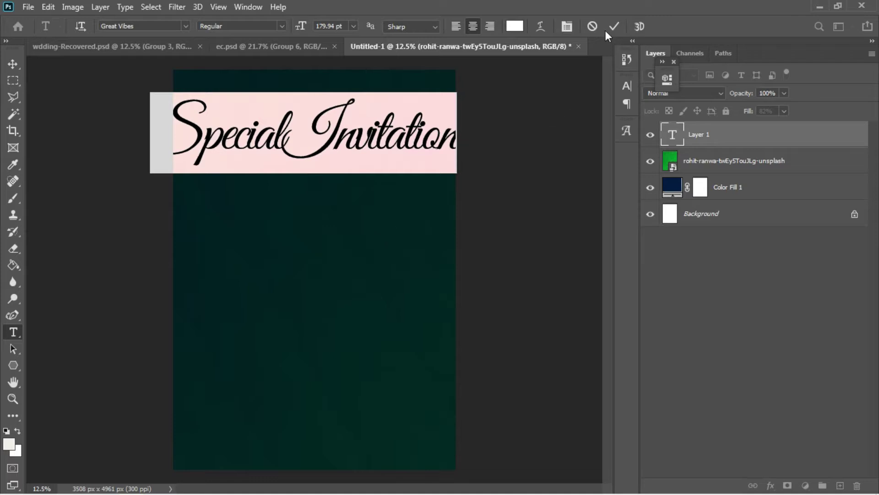
click(567, 28)
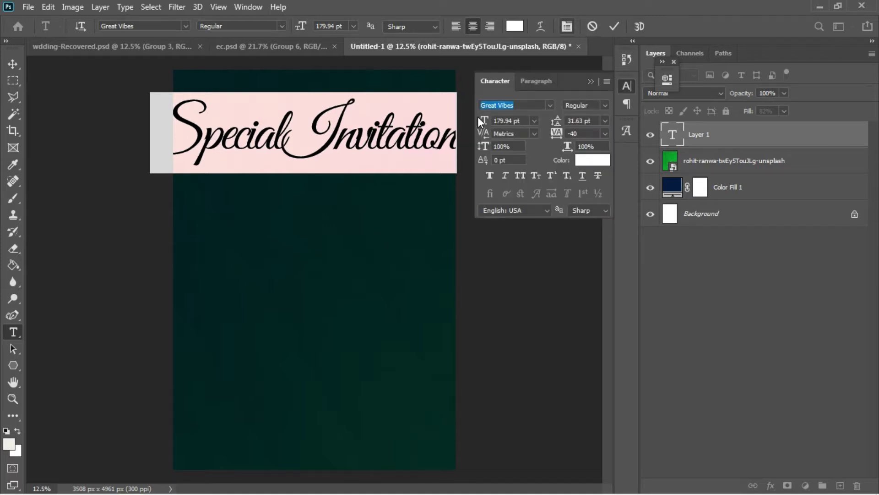
drag(483, 120, 424, 133)
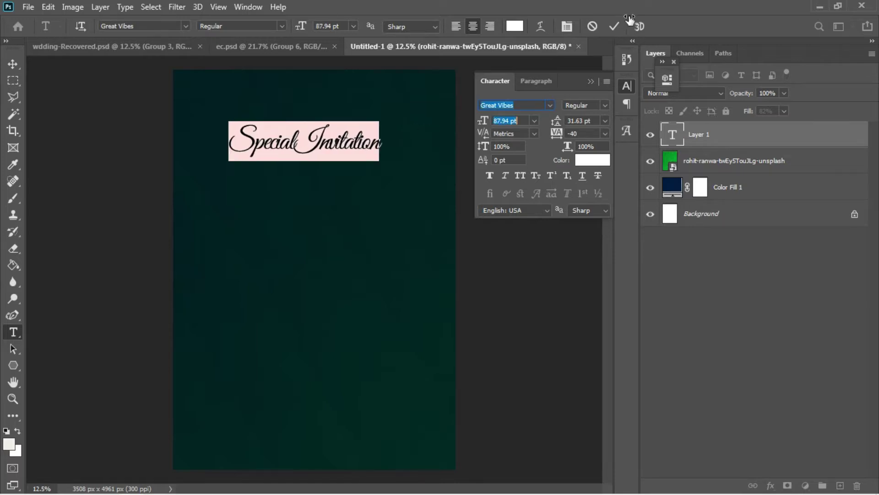
click(611, 29)
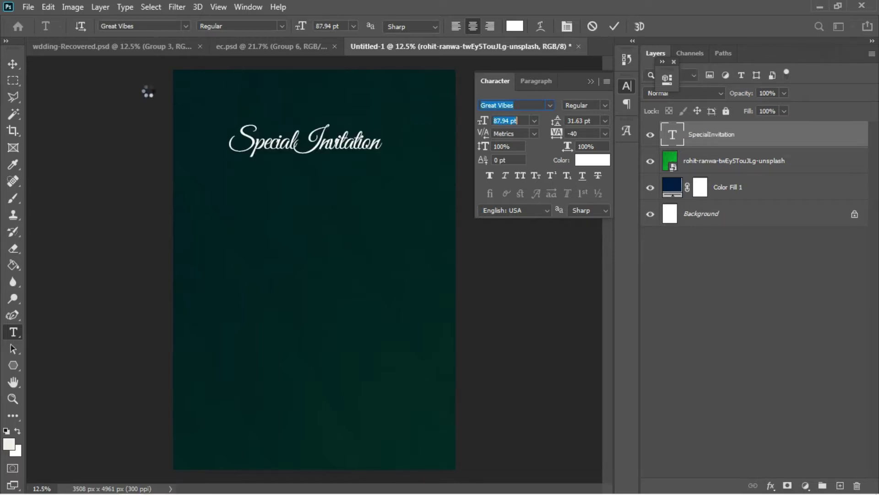
Center the "Special Invitation" heading horizontally on the page and clear the selection.
click(17, 67)
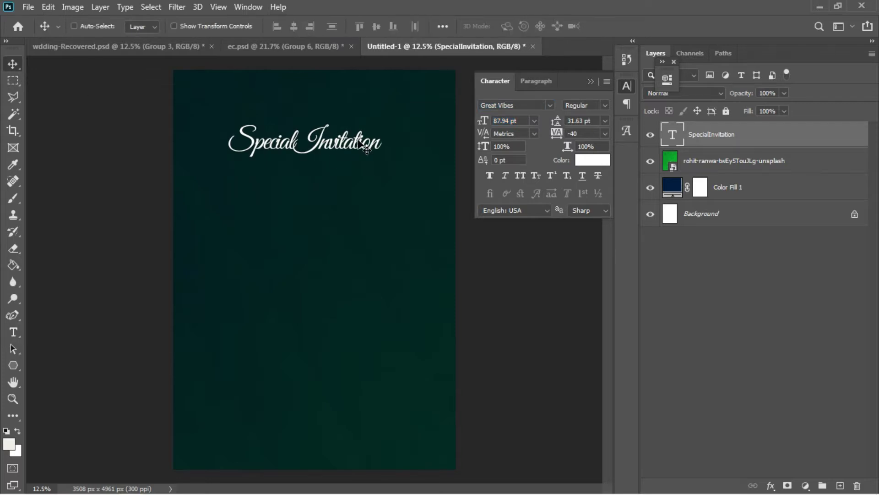
key(ctrl+a)
click(294, 27)
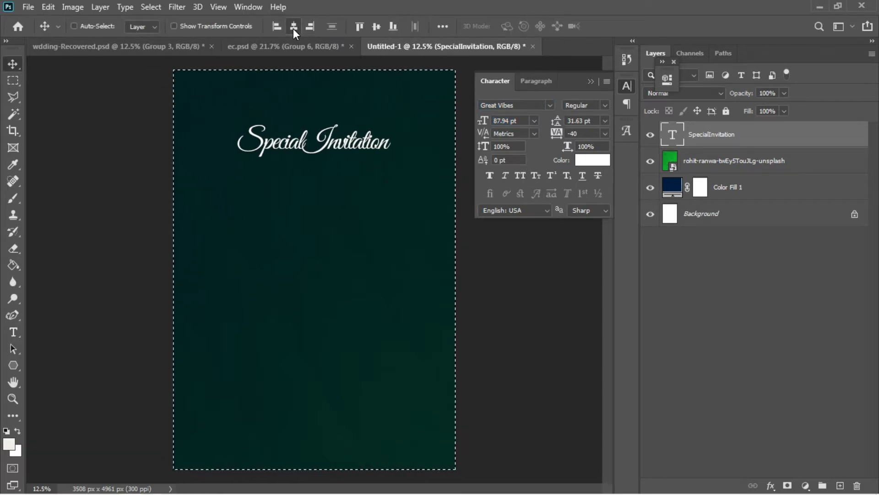
key(ctrl+d)
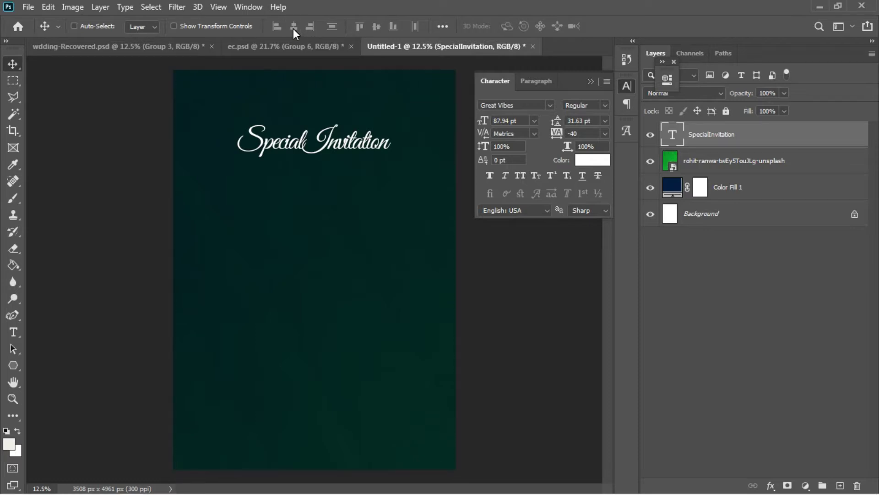
Nudge the "Special Invitation" heading straight up, closer to the page's upper edge.
key(shift+Up)
key(shift+Up)
key(shift+Up)
key(shift+Up)
key(shift+Up)
key(shift+Up)
key(shift+Up)
key(shift+Up)
key(shift+Up)
key(shift+Up)
key(shift+Up)
key(shift+Up)
key(shift+Up)
key(shift+Up)
key(shift+Up)
key(shift+Up)
key(shift+Up)
key(shift+Up)
key(shift+Up)
key(shift+Up)
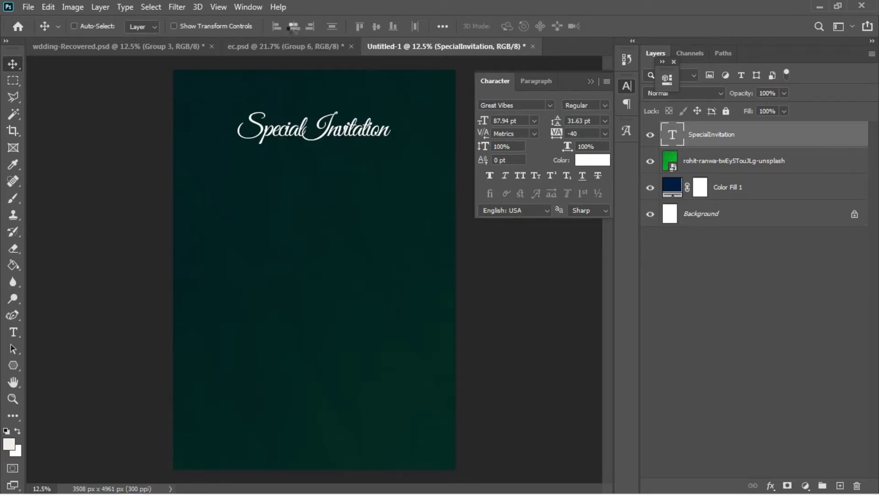
key(shift+Up)
key(shift+Up)
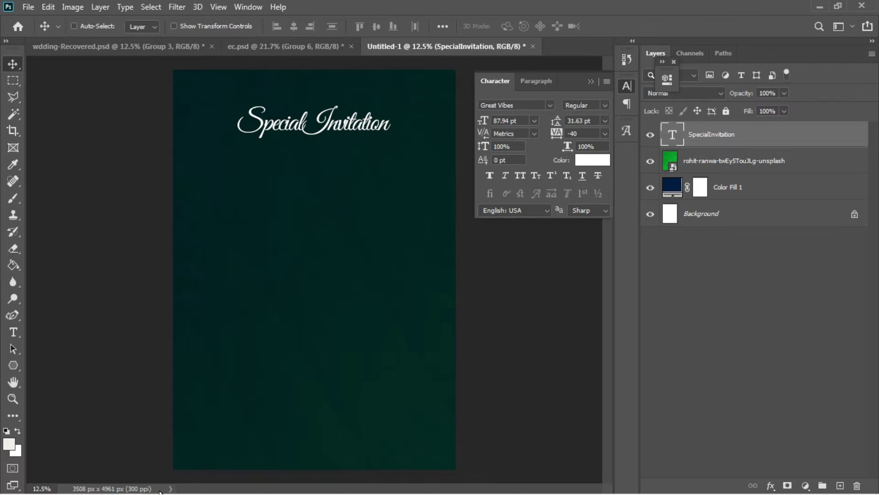
Place the gold rings image Layer 1 from the vd folder and scale it down to a small emblem above the heading.
mouse_move(183, 492)
mouse_move(156, 490)
click(143, 446)
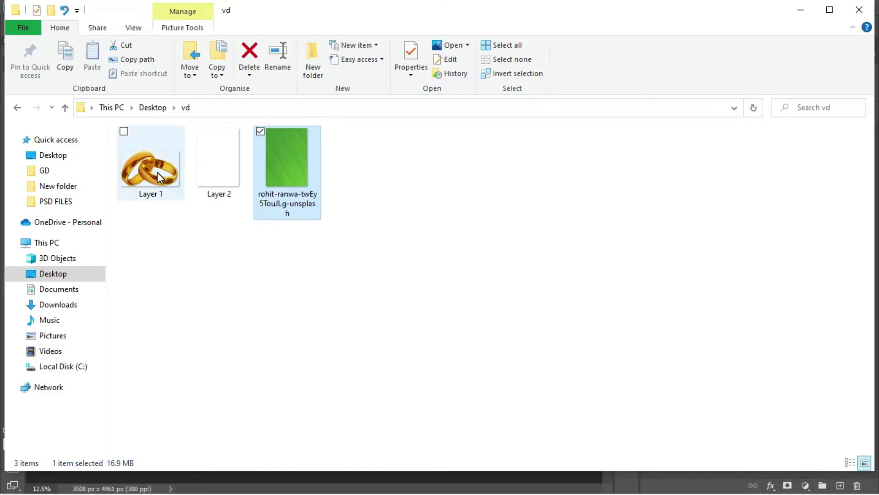
drag(158, 176, 324, 257)
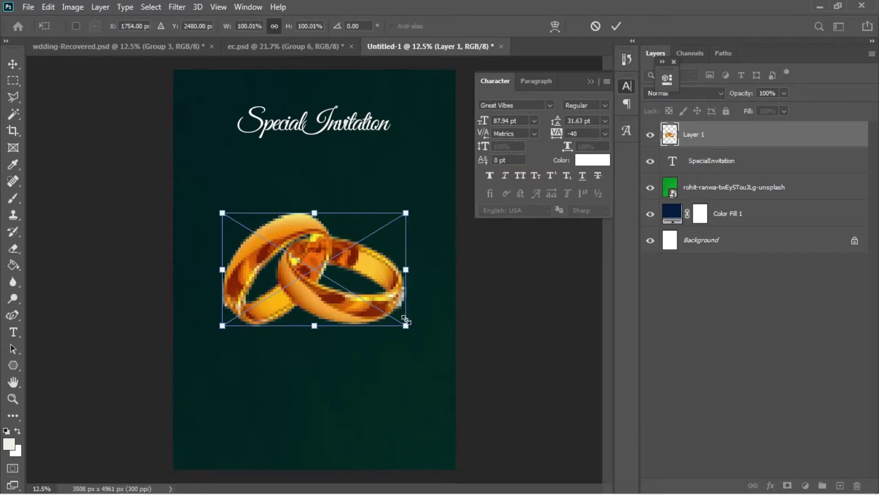
drag(404, 323, 332, 112)
key(Return)
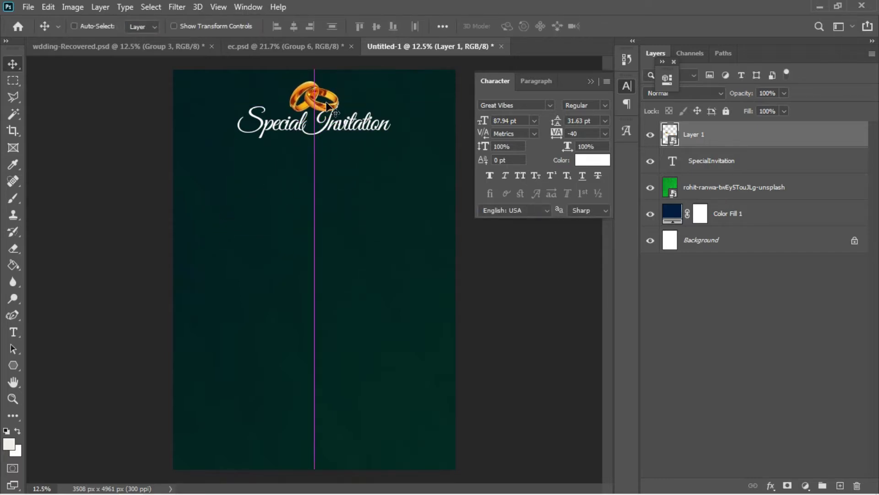
Center the rings image horizontally on the page and clear the selection.
key(ctrl)
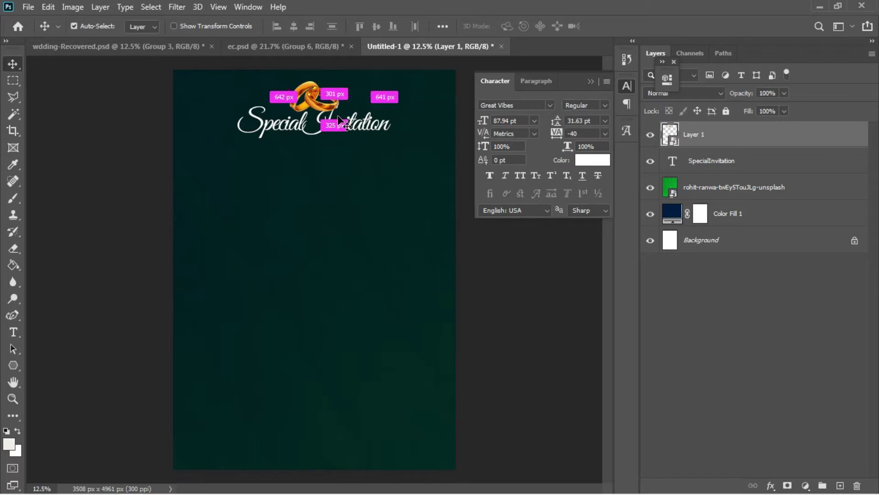
key(ctrl+a)
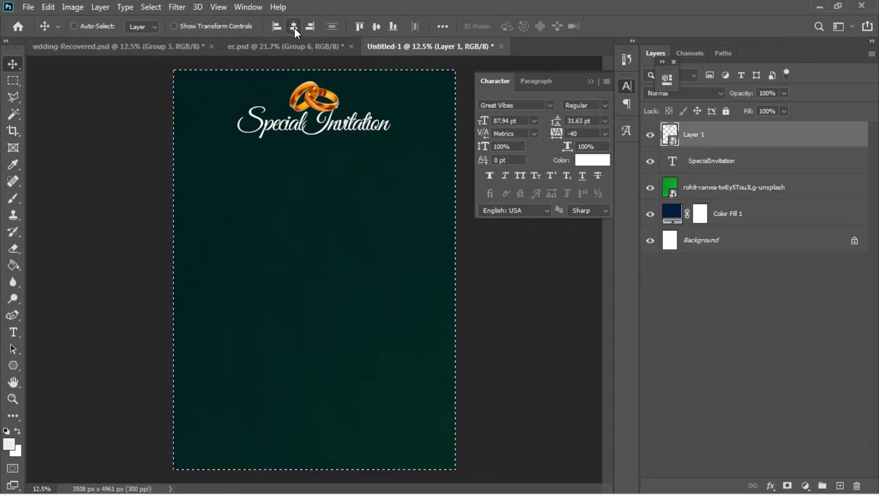
key(ctrl+d)
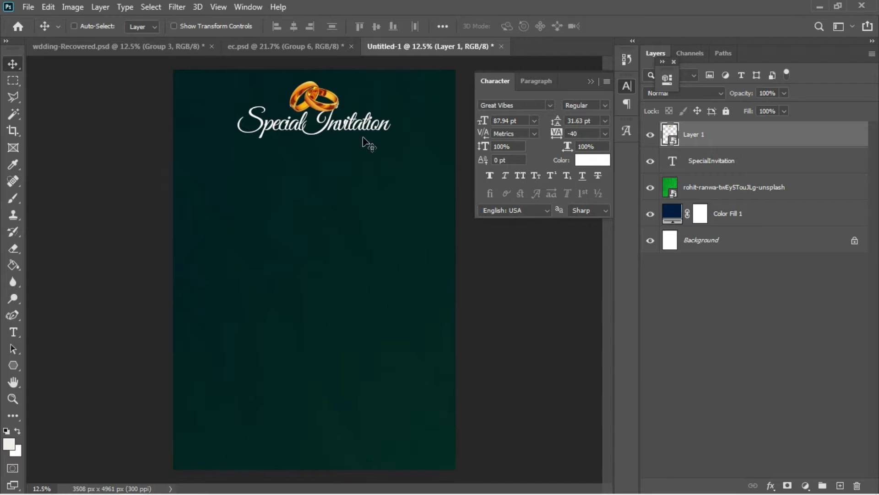
Select the "Special Invitation" heading and nudge it down until it sits just below the rings.
right_click(354, 128)
click(360, 131)
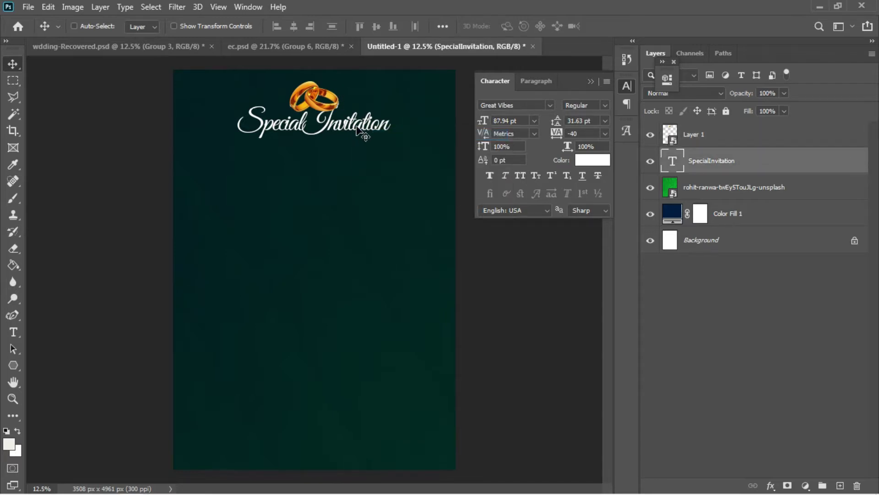
key(shift+Down)
key(shift+Down)
key(shift+Down)
key(shift+Down)
key(shift+Down)
key(shift+Down)
key(shift+Down)
key(shift+Down)
key(shift+Down)
key(shift+Down)
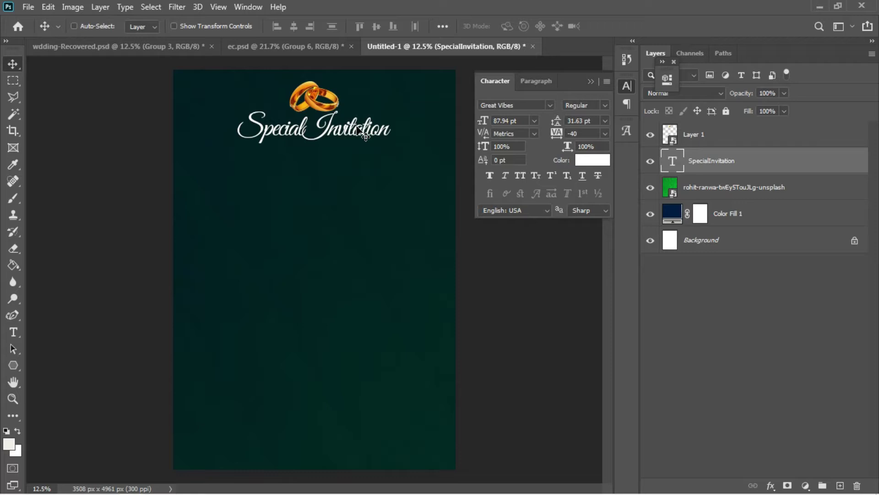
key(shift+Down)
key(shift+Down)
key(shift+Down)
key(shift+Down)
key(shift+Down)
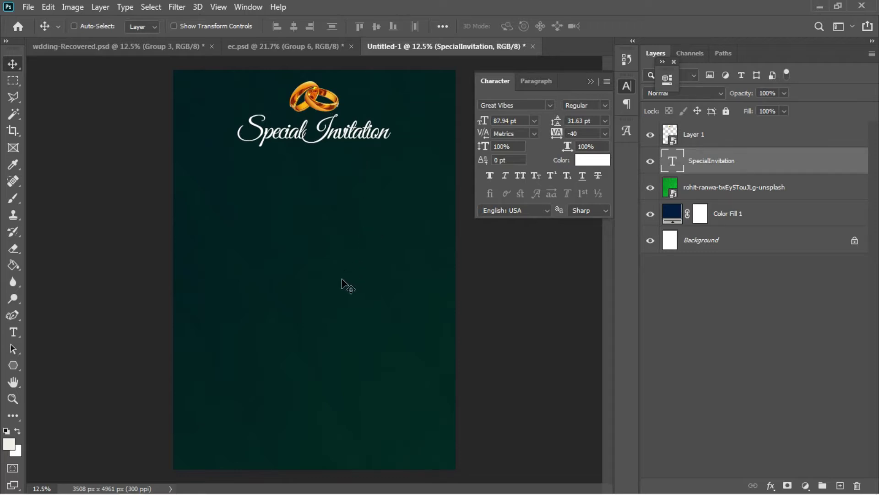
Copy the "together with their families" line from the Notepad notes and add it as a text layer below the heading in Photoshop.
mouse_move(256, 491)
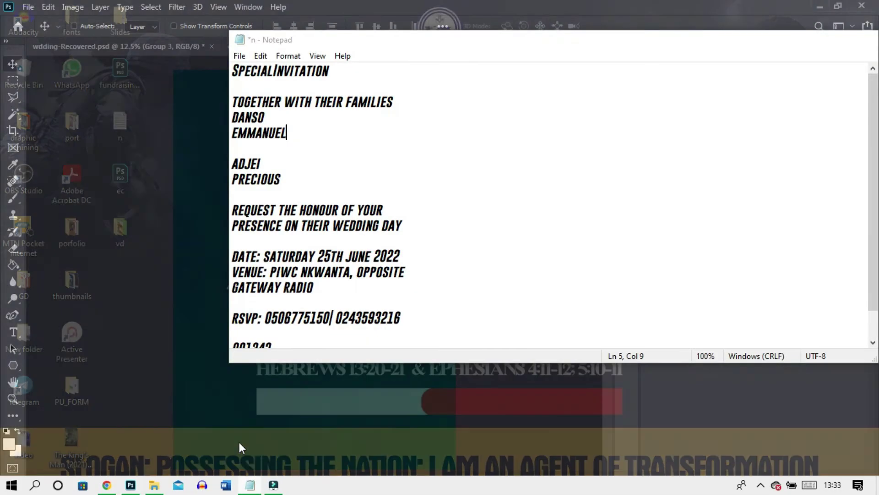
click(239, 442)
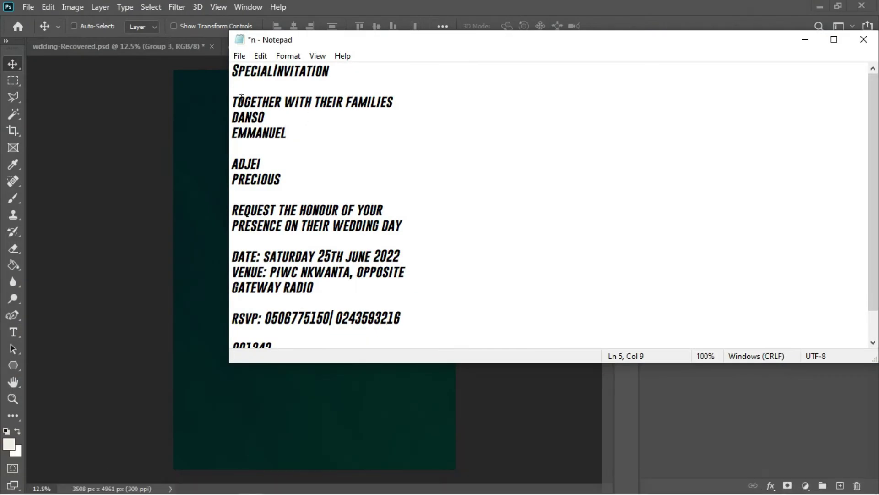
drag(233, 100, 417, 100)
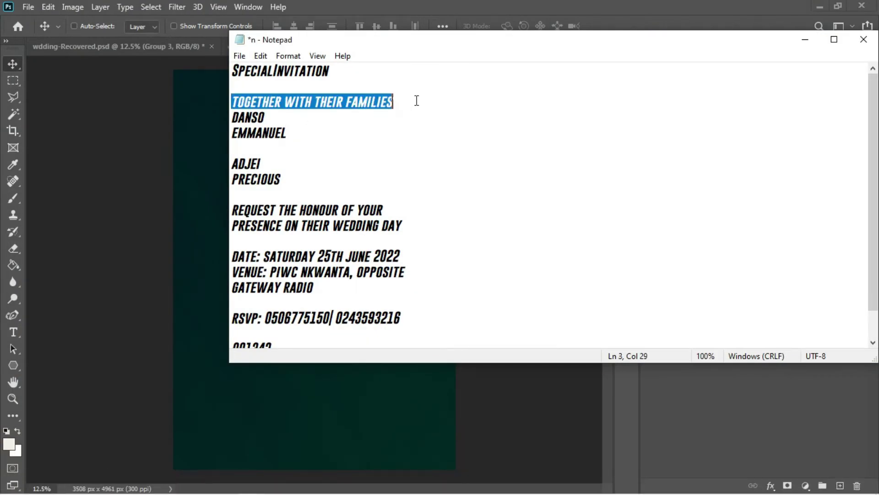
click(208, 142)
key(t)
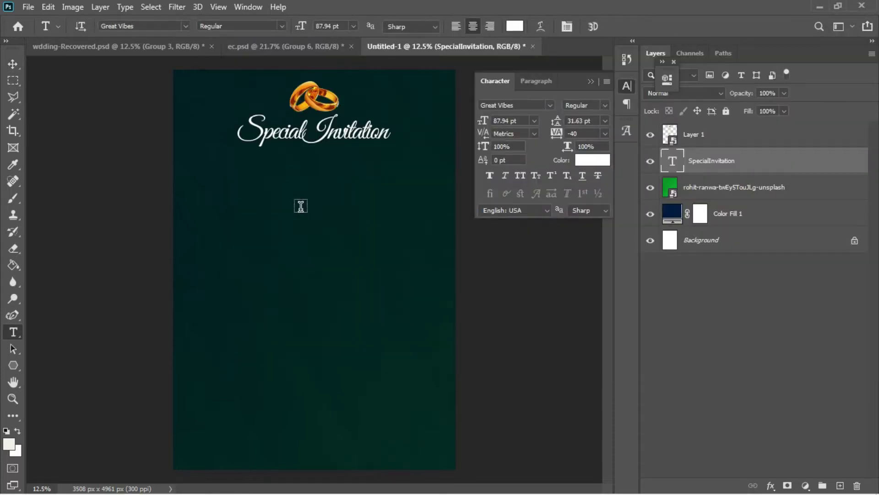
click(289, 240)
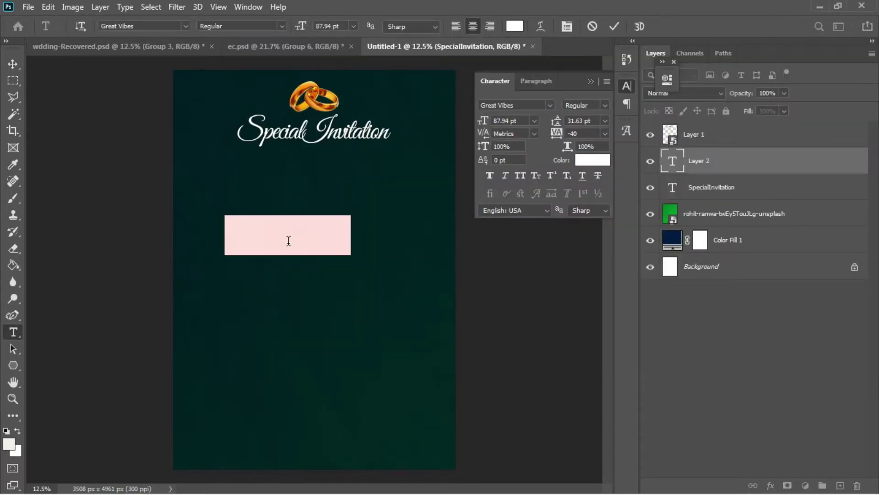
text(together with their families)
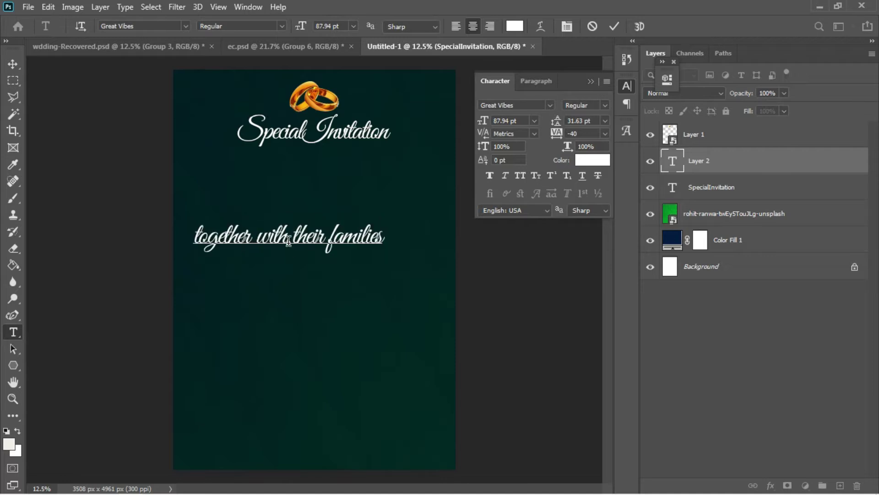
Set the whole "together with their families" line in Montserrat Bold.
key(ctrl+a)
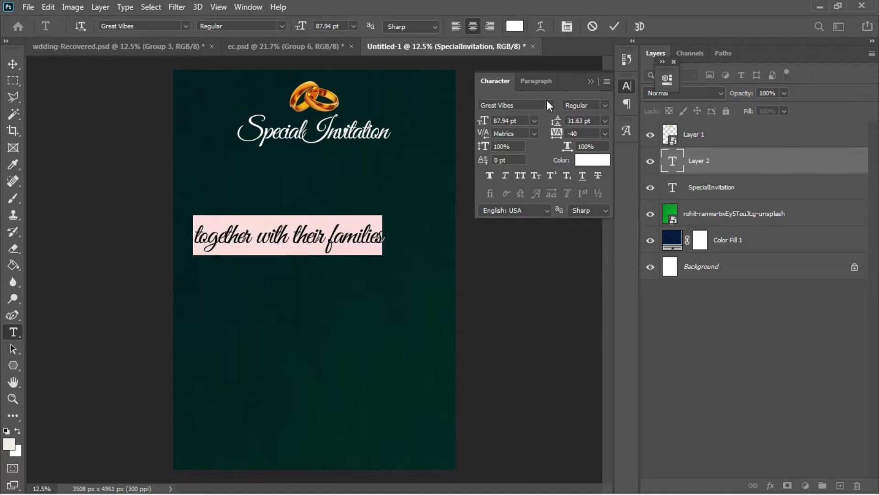
click(549, 105)
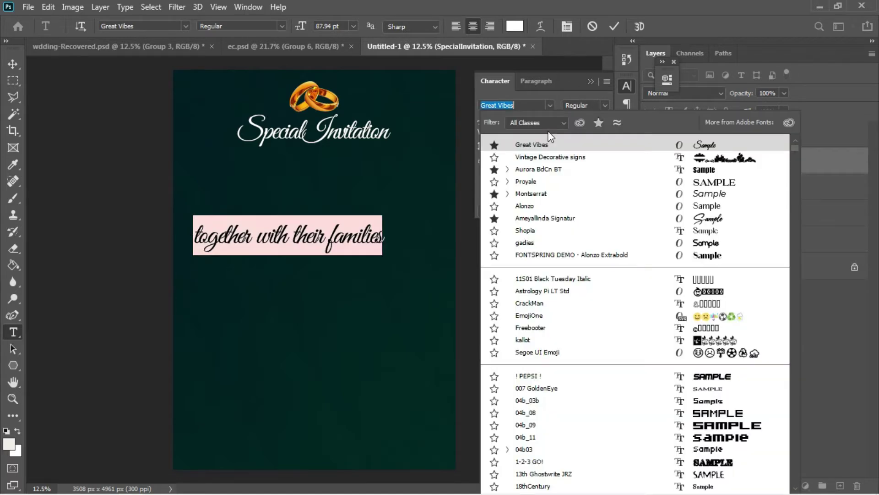
key(Down)
key(Down)
key(Down)
key(Down)
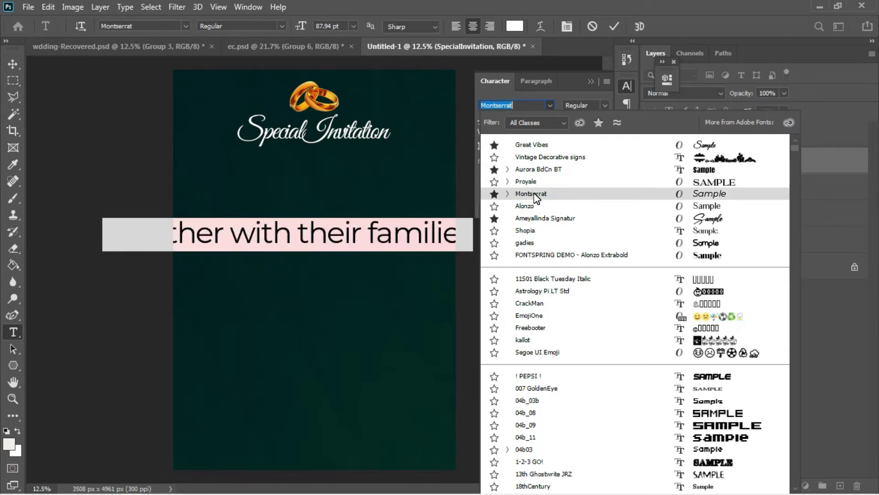
click(534, 193)
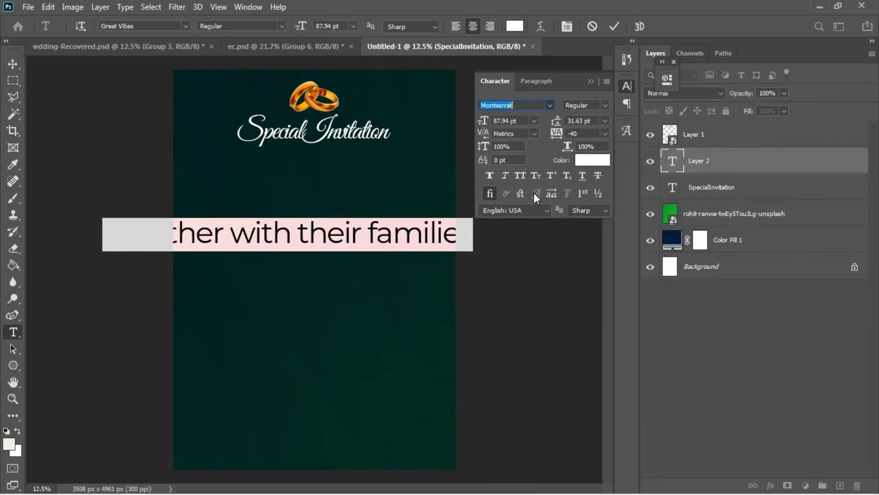
click(603, 102)
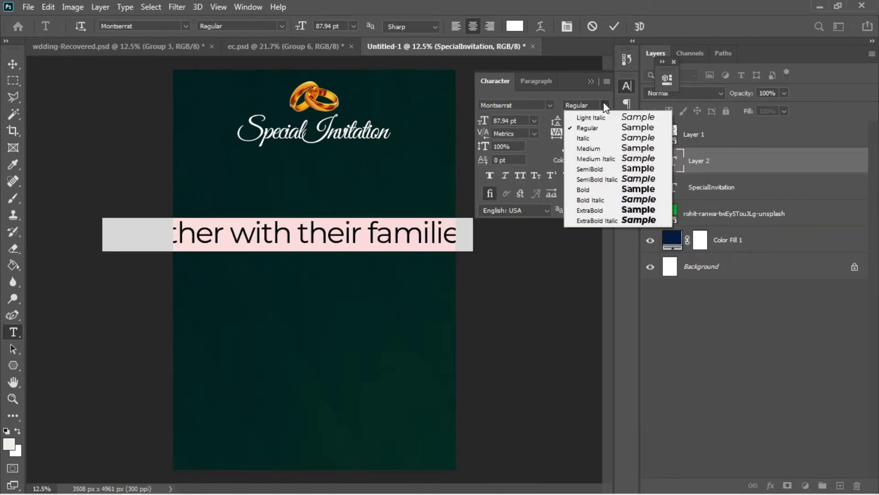
click(592, 189)
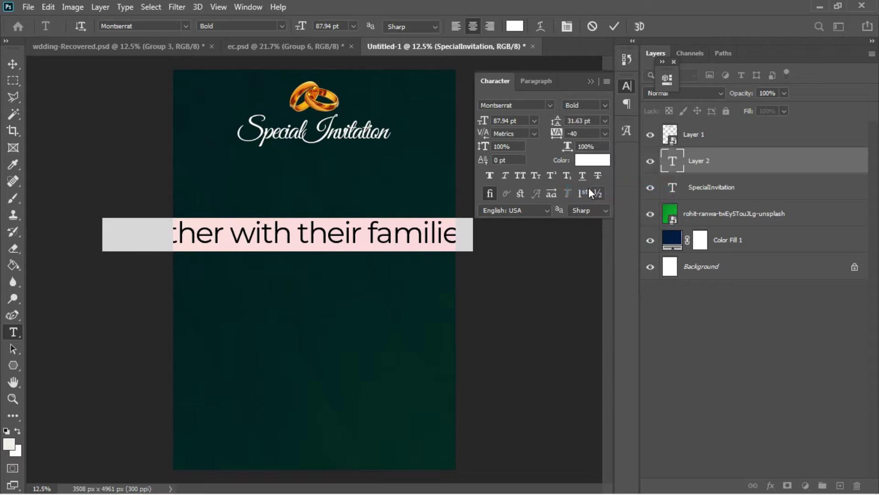
Format the "together with their families" line as All Caps at 38.94 pt and commit the text.
click(521, 176)
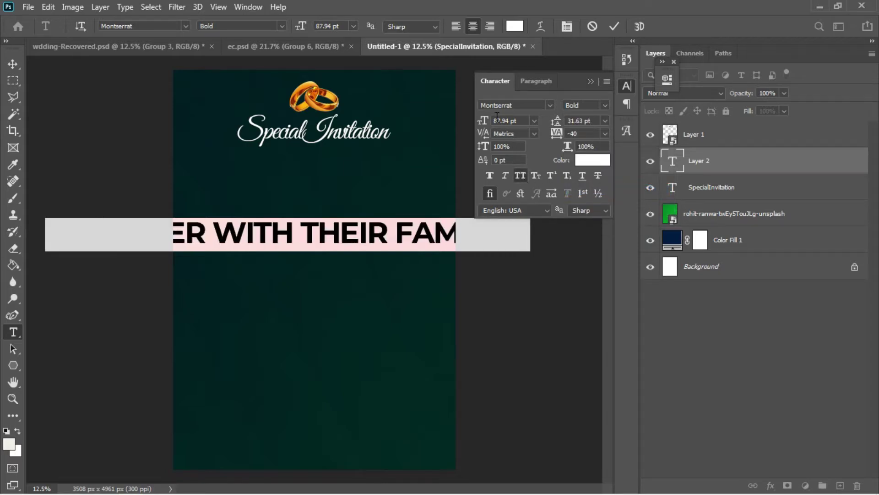
drag(463, 128, 452, 128)
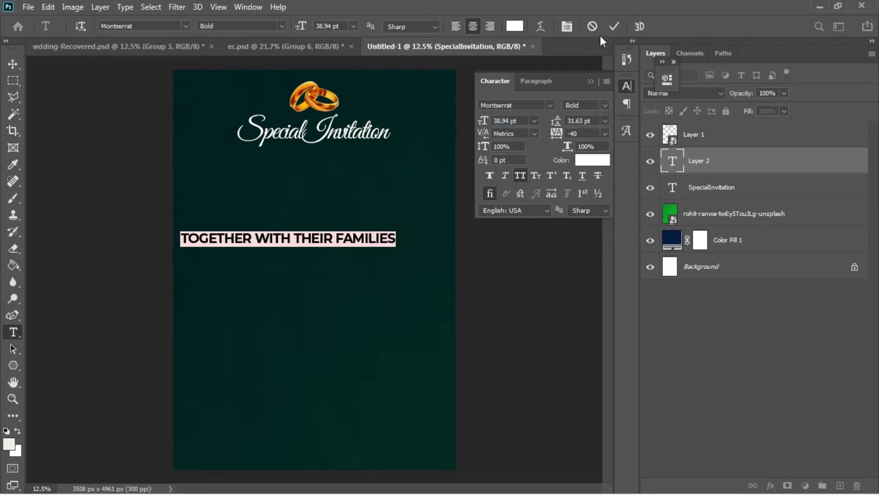
key(ctrl+Return)
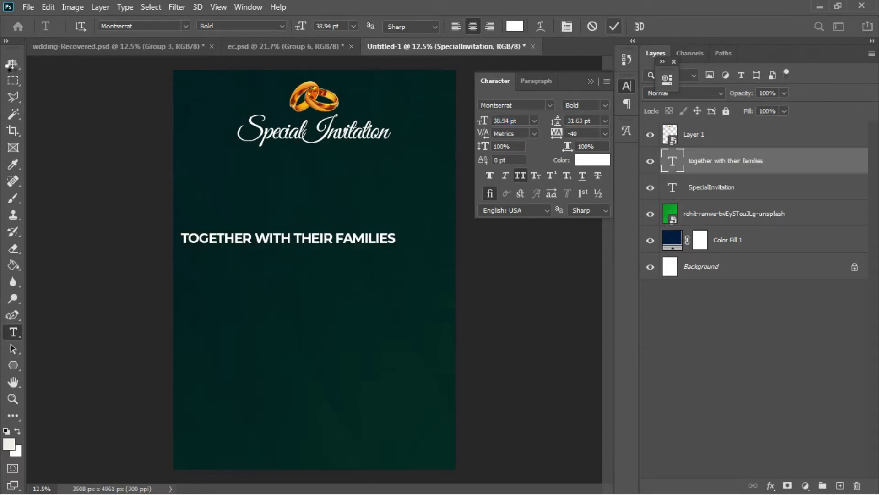
Centre the "together with their families" line horizontally on the canvas and move it up to a short distance below the heading.
click(12, 65)
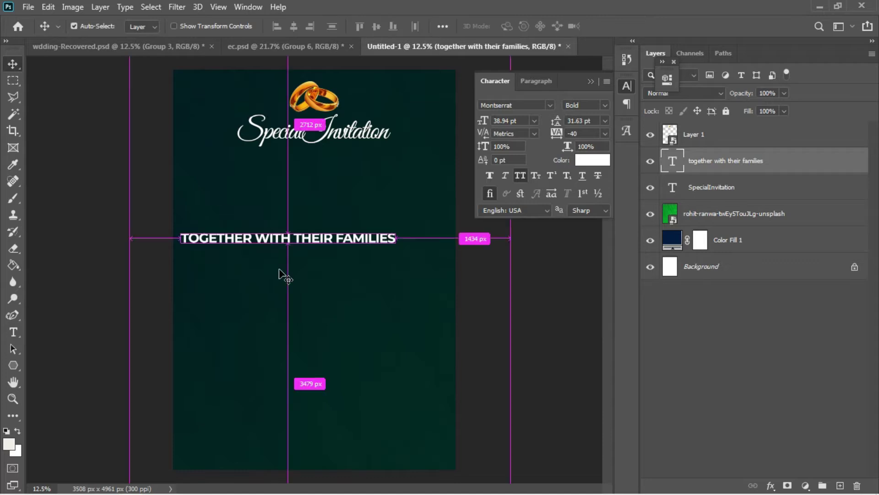
key(ctrl+a)
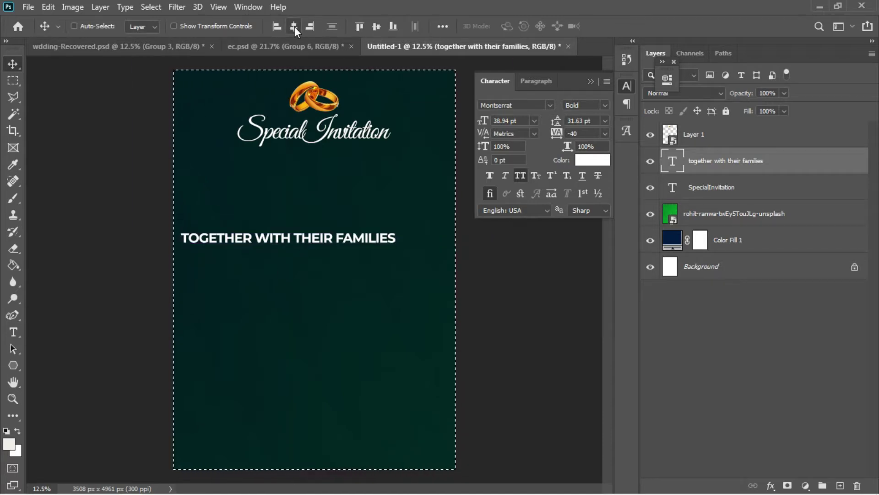
click(295, 27)
key(ctrl+d)
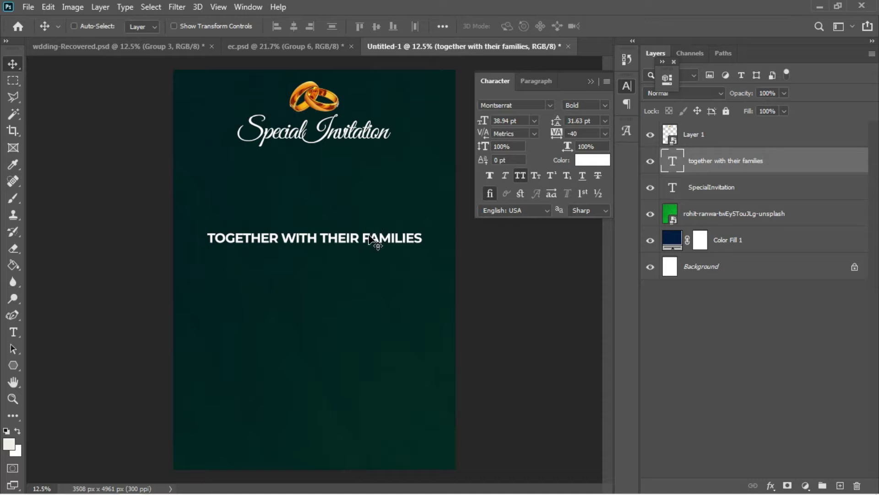
drag(369, 236, 369, 192)
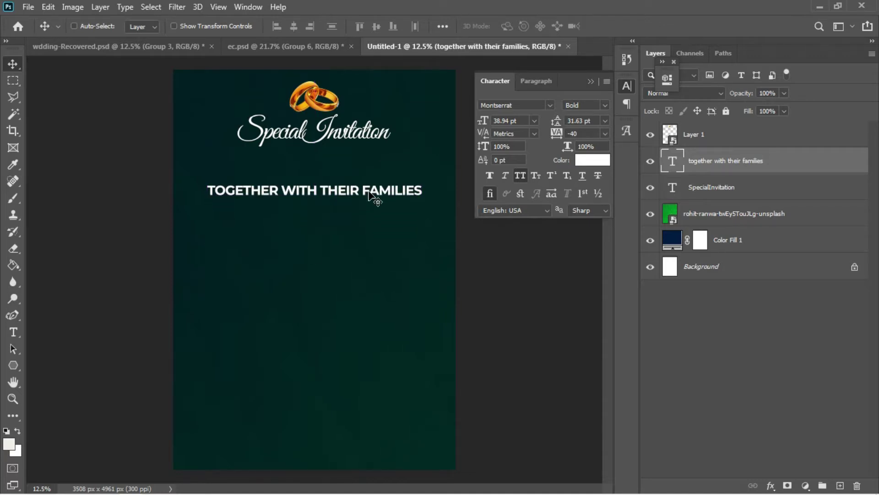
Add a text layer below the families line containing a lowercase "i" ornament in the Vintage Decorative signs font, with All Caps off.
key(t)
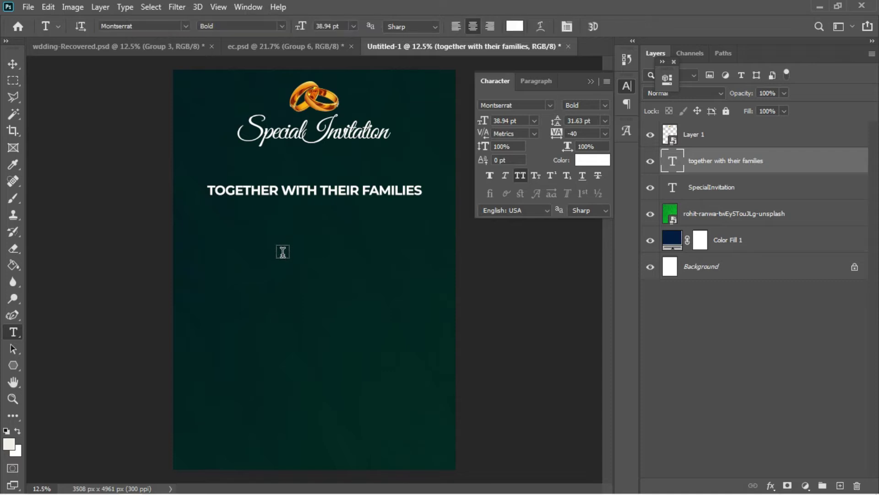
click(282, 252)
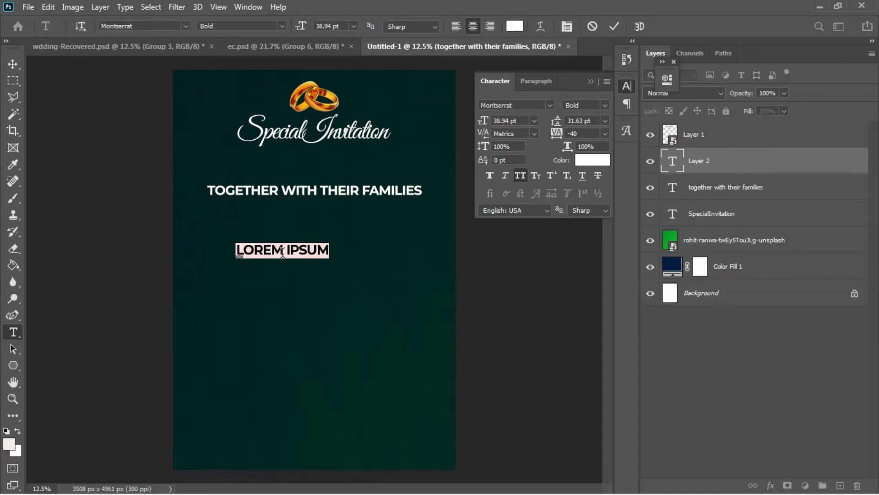
key(BackSpace)
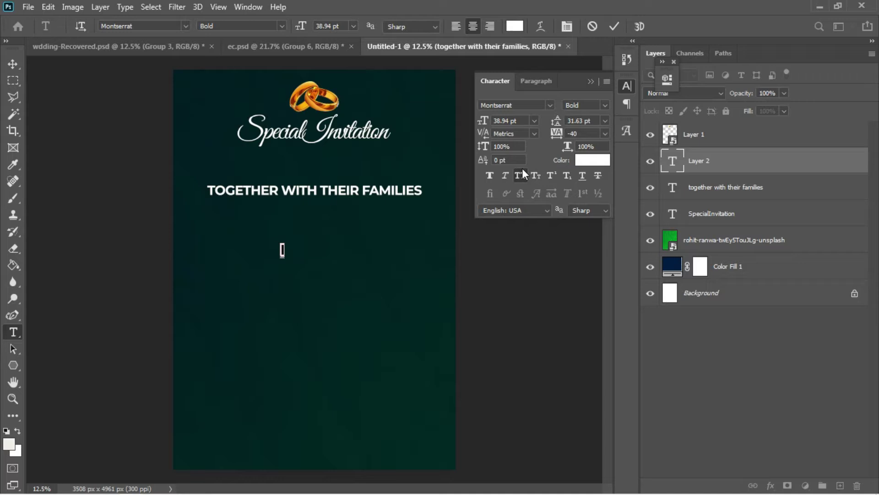
click(549, 105)
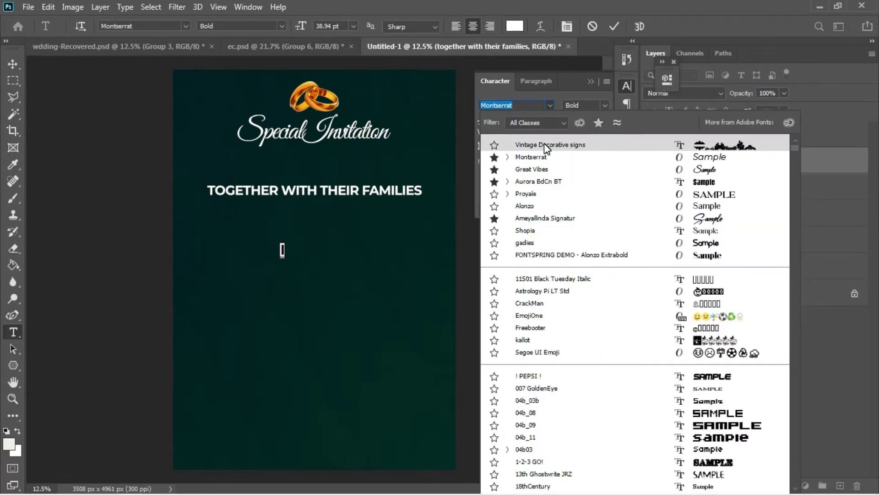
click(544, 145)
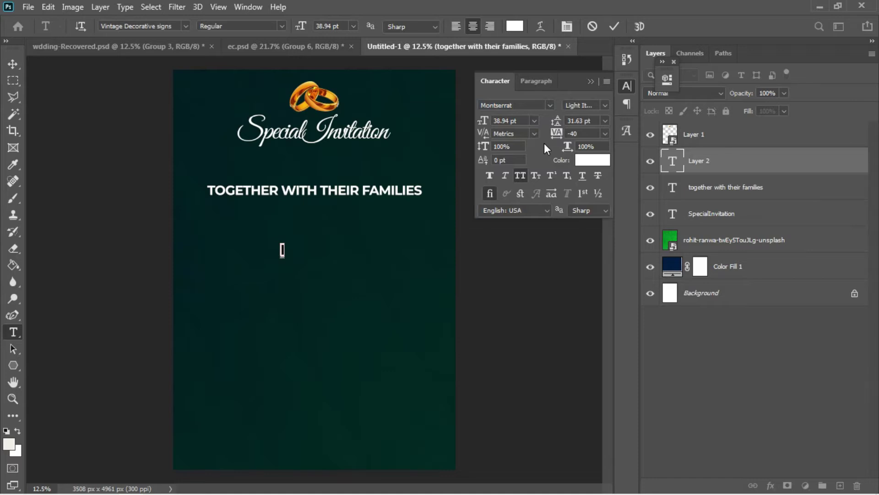
click(520, 177)
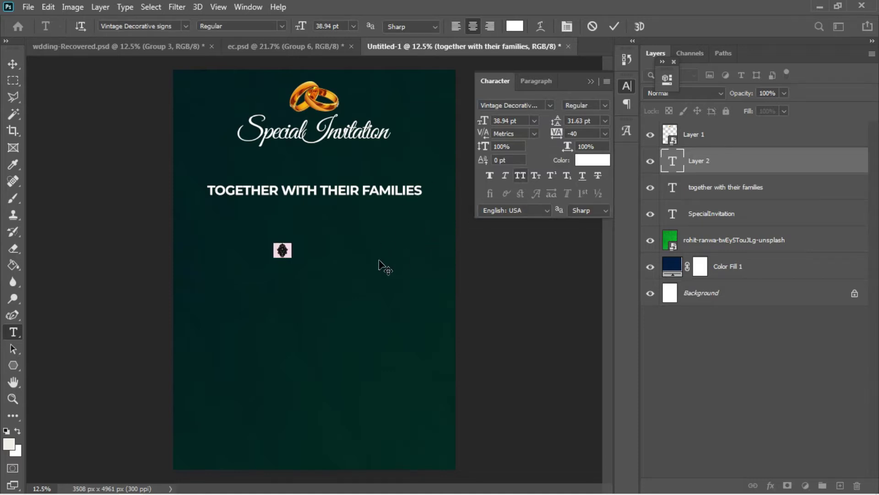
click(14, 64)
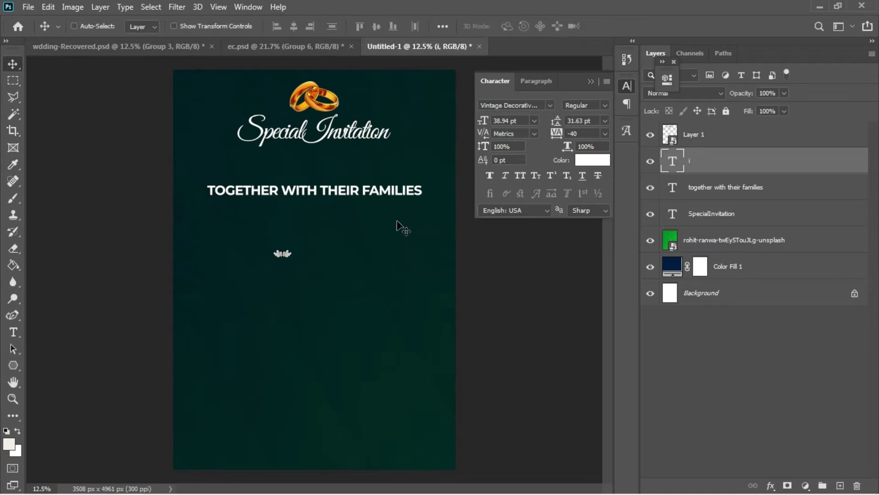
Enlarge the floral ornament to about 161 pt, in the area between the heading and the families line.
key(ctrl+t)
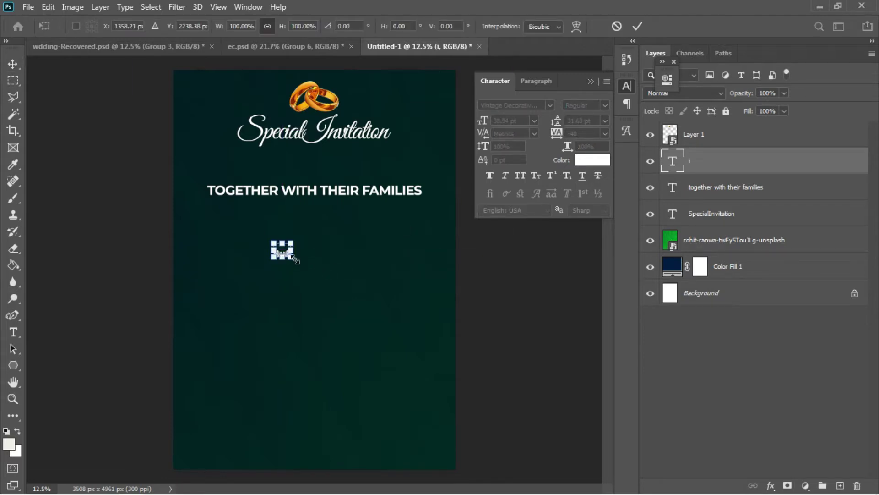
drag(295, 259, 333, 168)
key(Return)
key(ctrl+t)
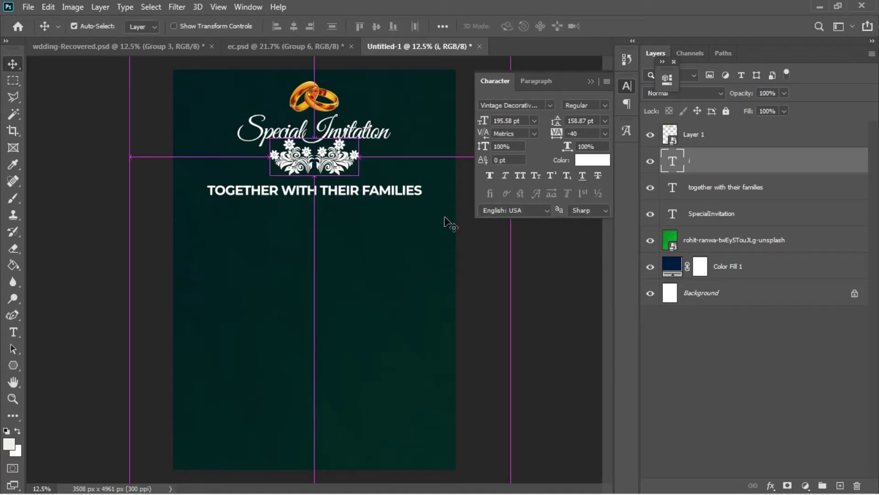
drag(359, 175, 344, 163)
key(Return)
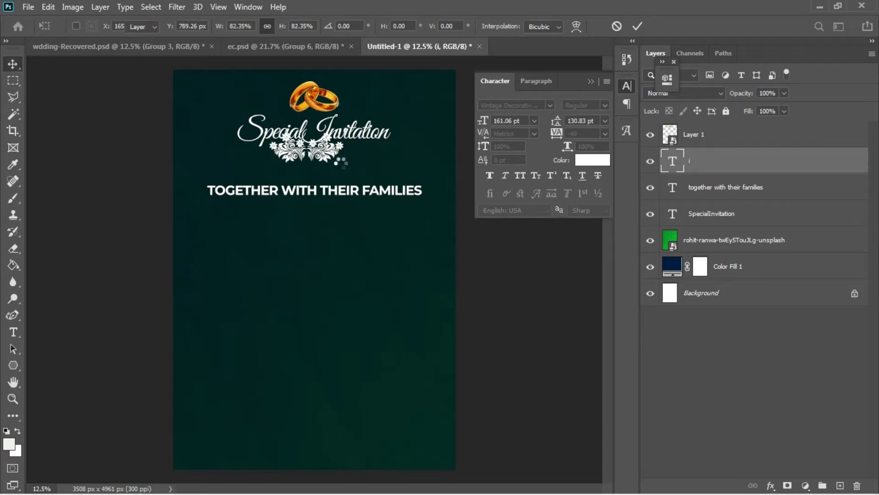
Place the floral ornament in the gap just below the heading and centre it horizontally on the canvas.
drag(343, 168, 349, 176)
key(ctrl)
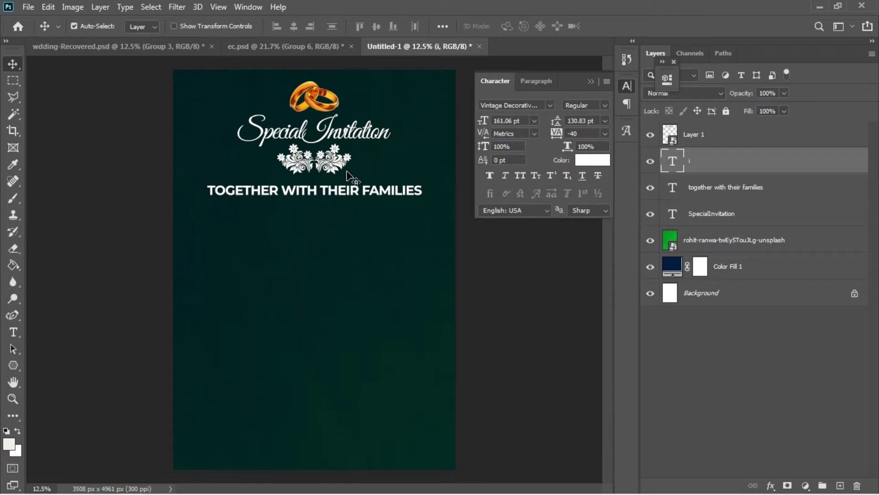
key(ctrl+a)
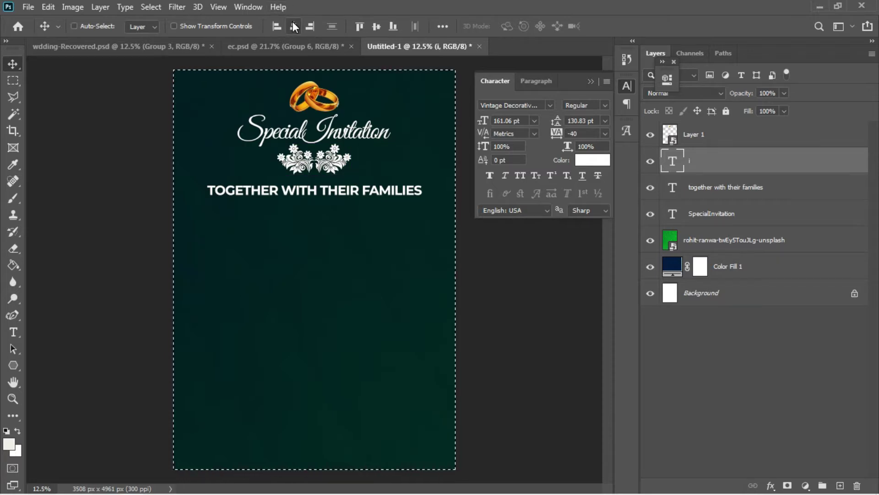
click(294, 27)
key(ctrl+d)
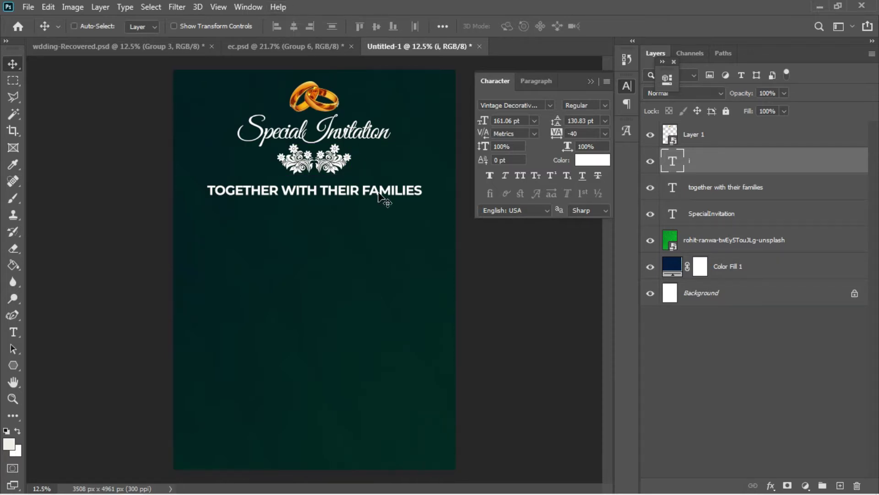
Select the "together with their families" line and nudge it up until it sits just beneath the floral ornament.
right_click(379, 194)
click(387, 199)
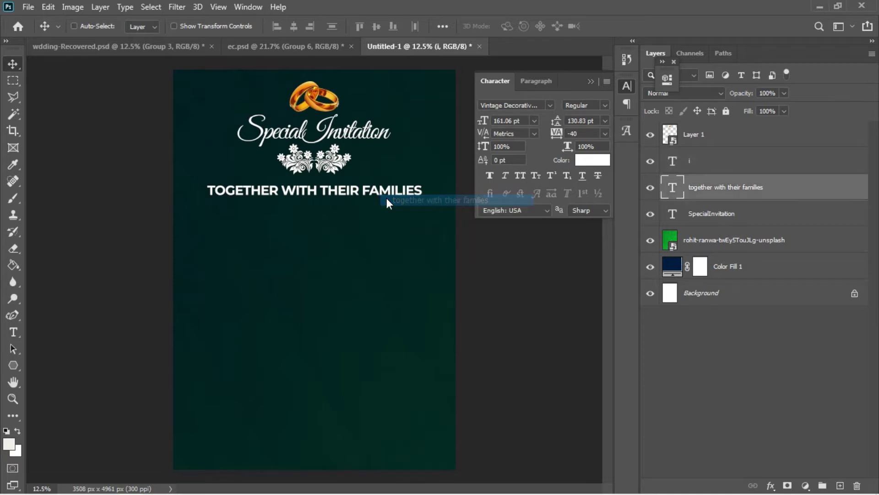
key(shift+Up)
key(shift+Up)
key(shift+Up)
key(shift+Up)
key(shift+Up)
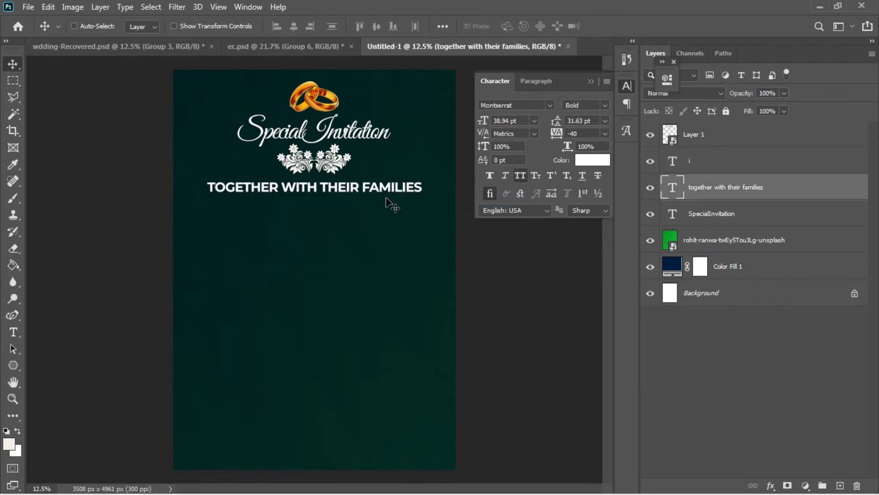
key(shift+Up)
key(shift+Up)
key(shift+Up)
key(shift+Up)
key(shift+Up)
key(shift+Up)
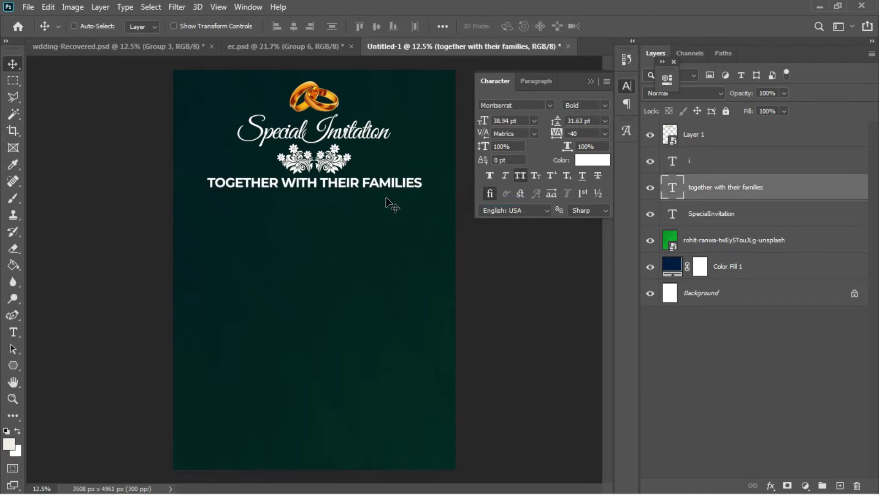
key(shift+Up)
key(shift+Down)
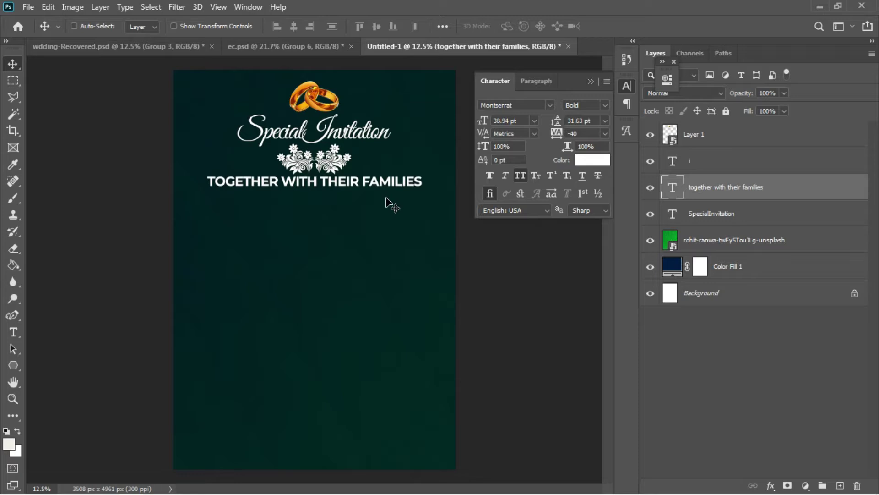
Add a gold-yellow linear Gradient Overlay to the "together with their families" layer through its blending options.
right_click(743, 183)
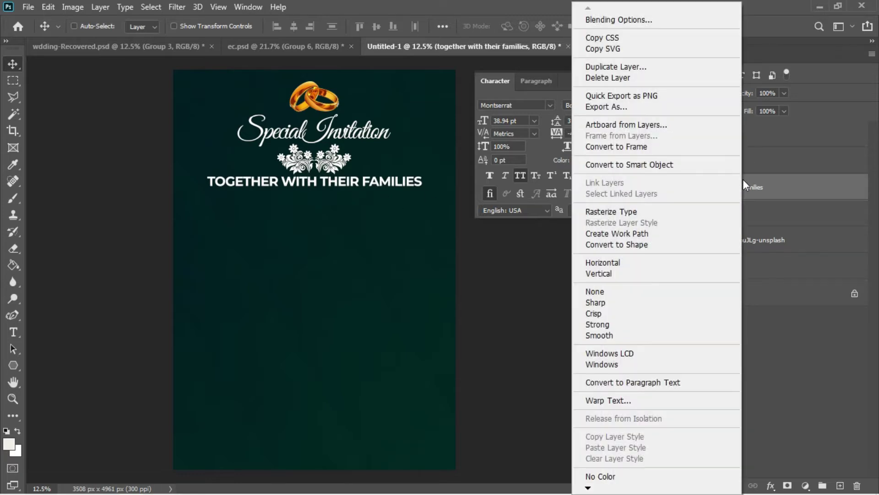
click(608, 20)
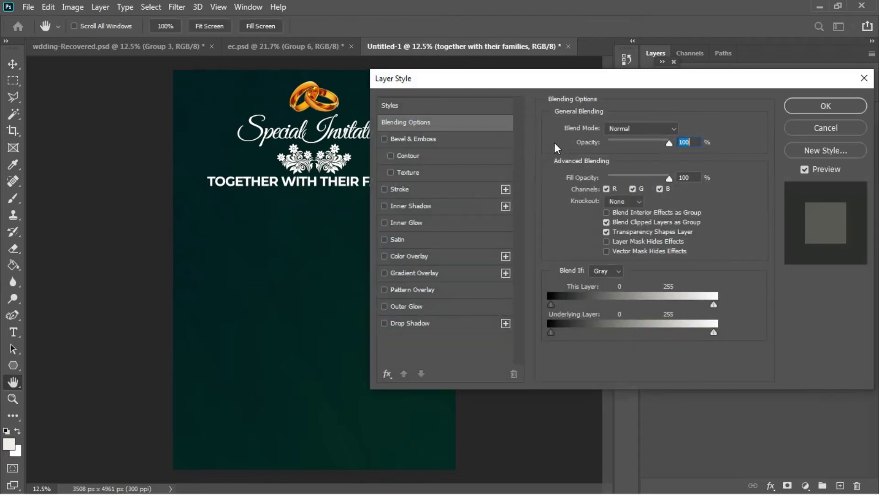
drag(521, 78, 586, 76)
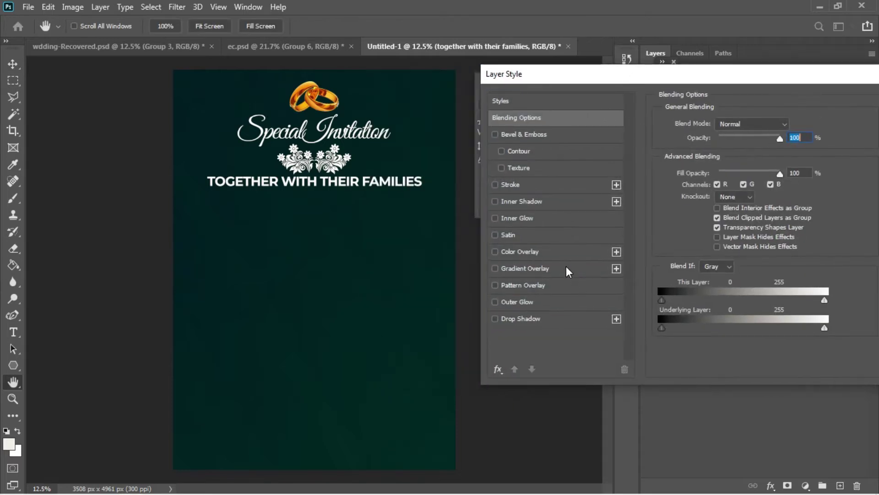
click(567, 267)
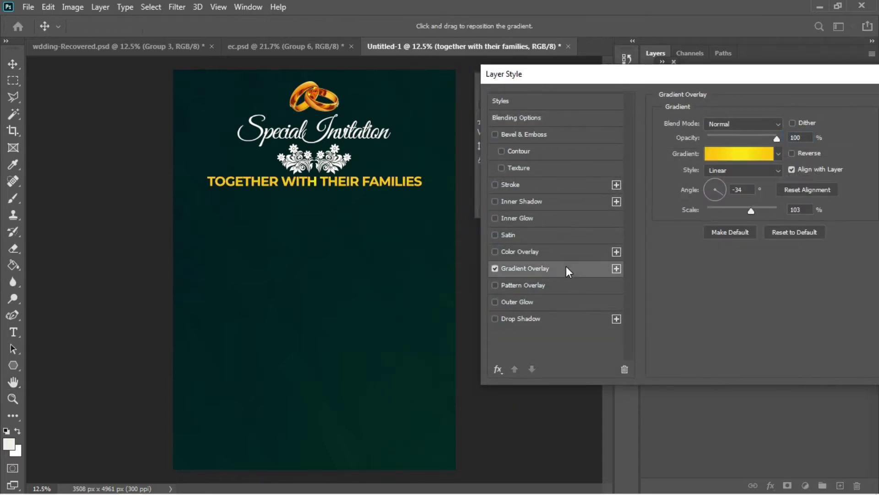
Review the overlay gradient's two end stops, keeping #fcc200 for the first, and apply the layer style.
click(765, 155)
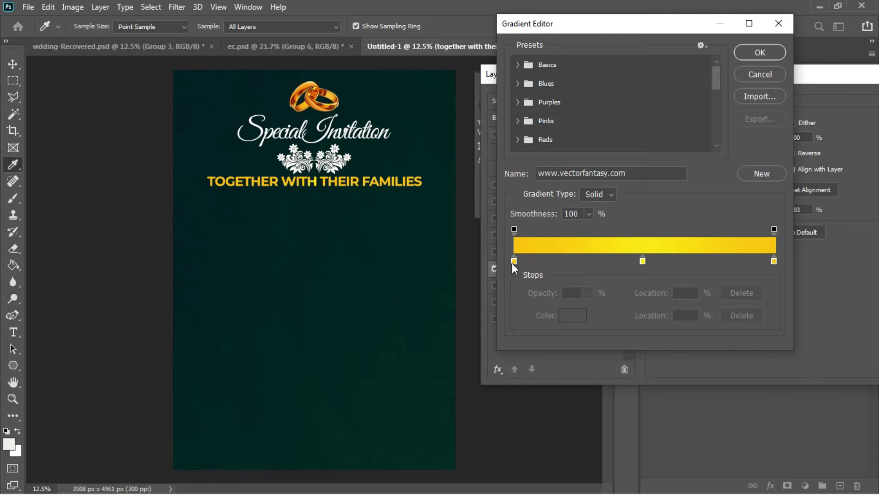
double_click(513, 261)
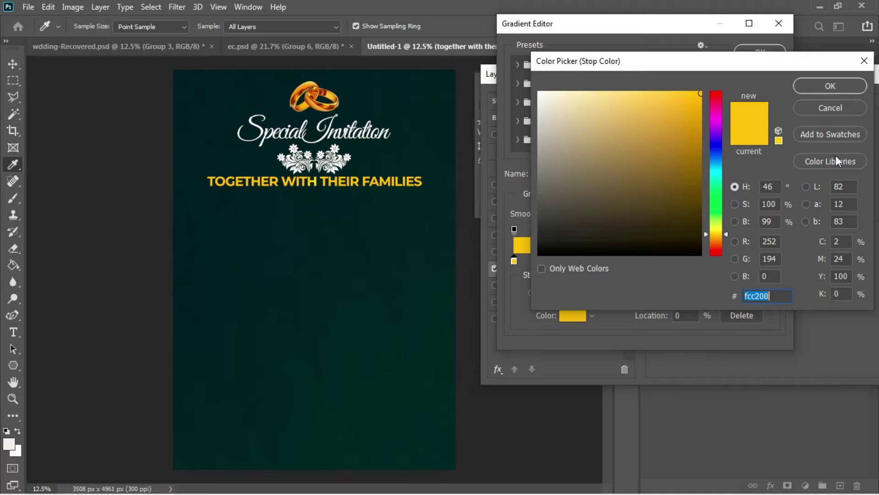
click(831, 86)
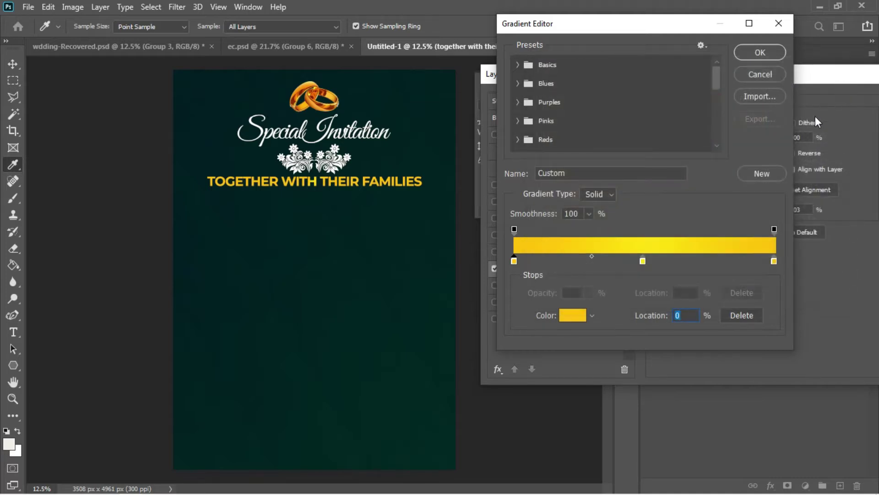
double_click(774, 261)
click(835, 89)
click(775, 51)
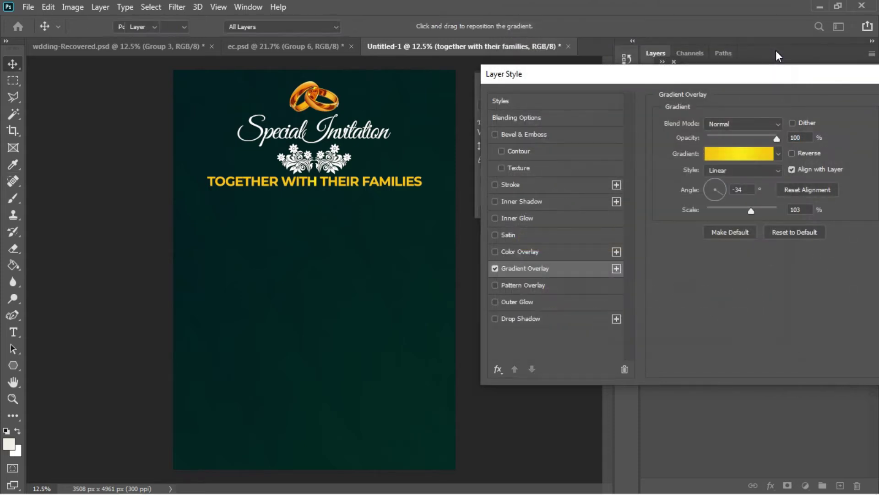
key(Return)
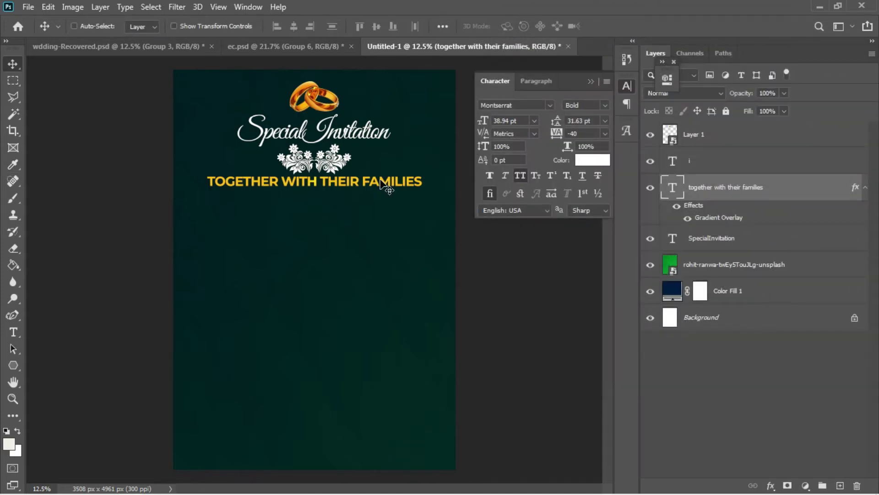
Duplicate the gold "together with their families" line, move the copy just below the original and clear its text for new wording.
key(ctrl+j)
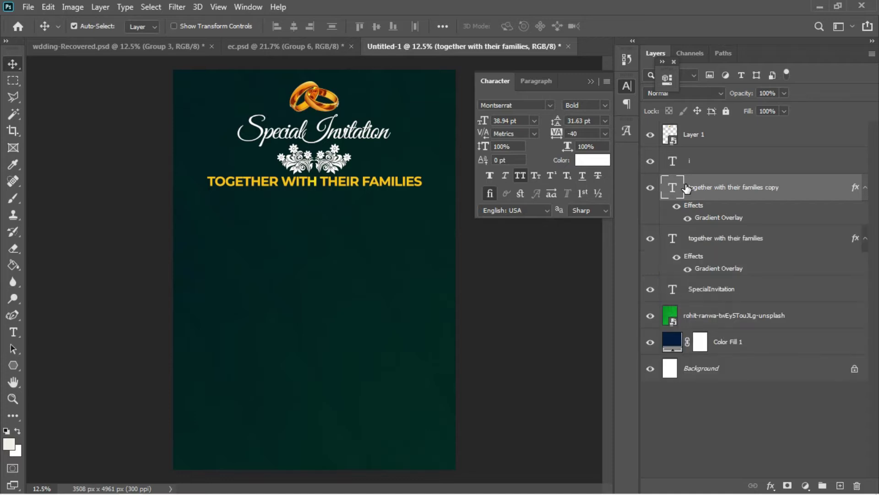
drag(366, 182, 365, 209)
key(t)
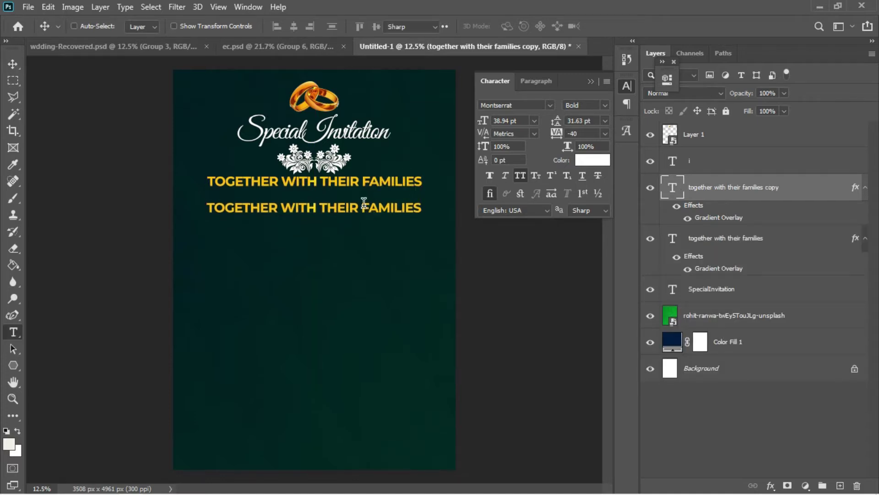
click(363, 206)
key(ctrl+a)
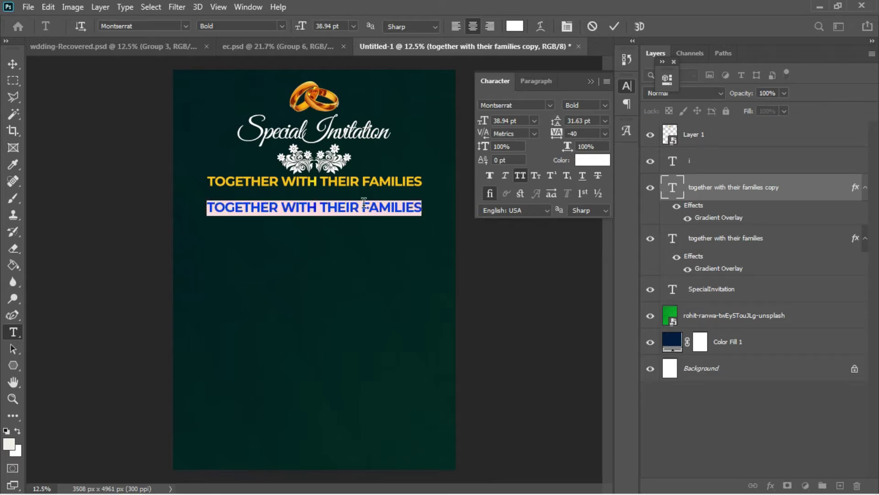
key(BackSpace)
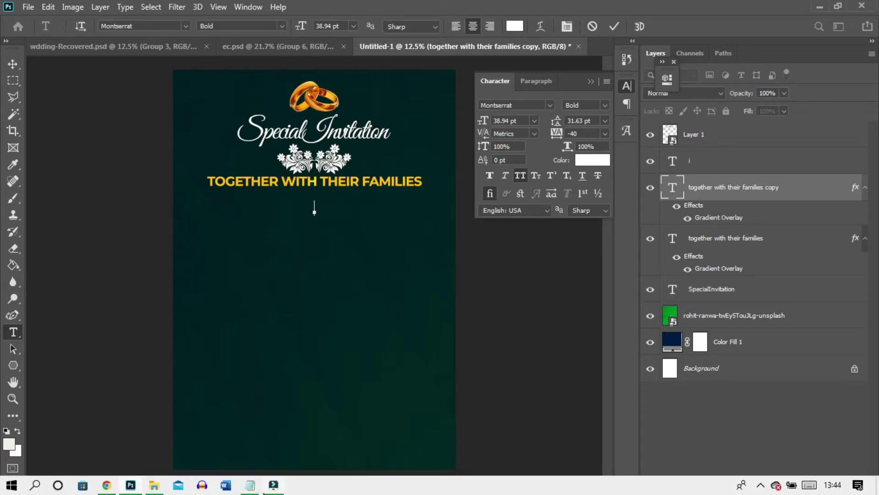
Copy the groom's surname from the Notepad notes and paste it into the emptied gold text line.
mouse_move(251, 489)
click(244, 435)
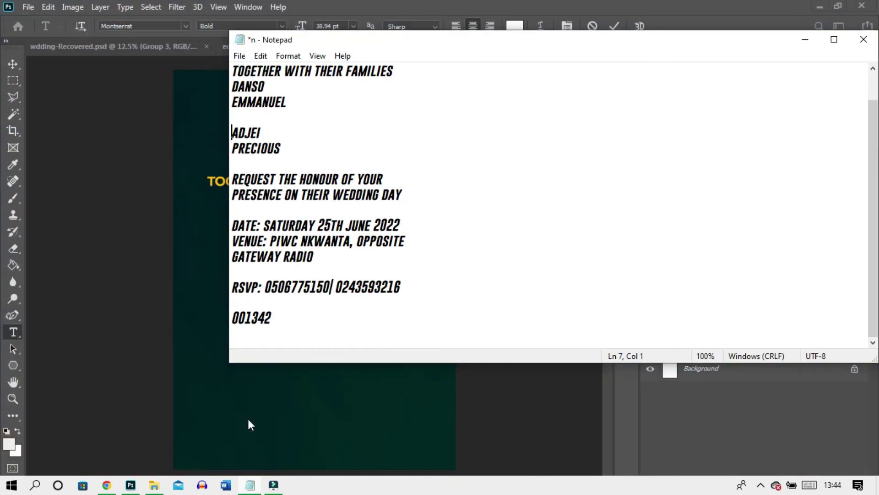
drag(266, 86, 232, 86)
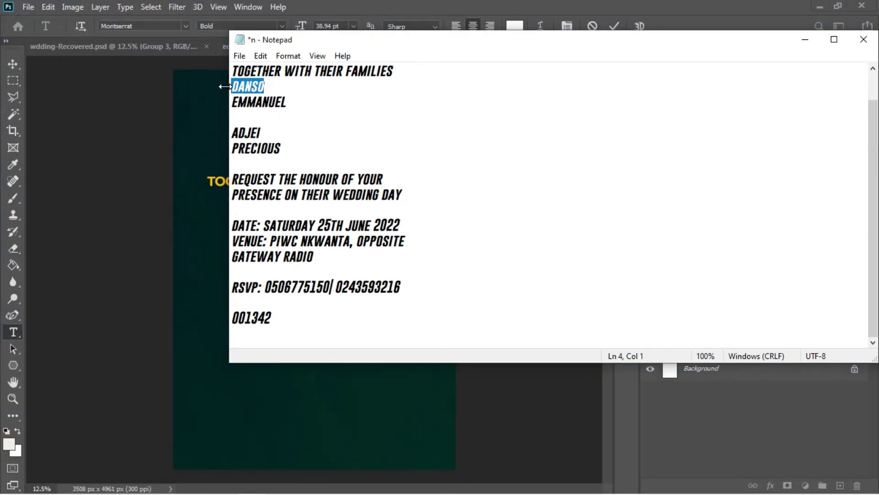
click(201, 139)
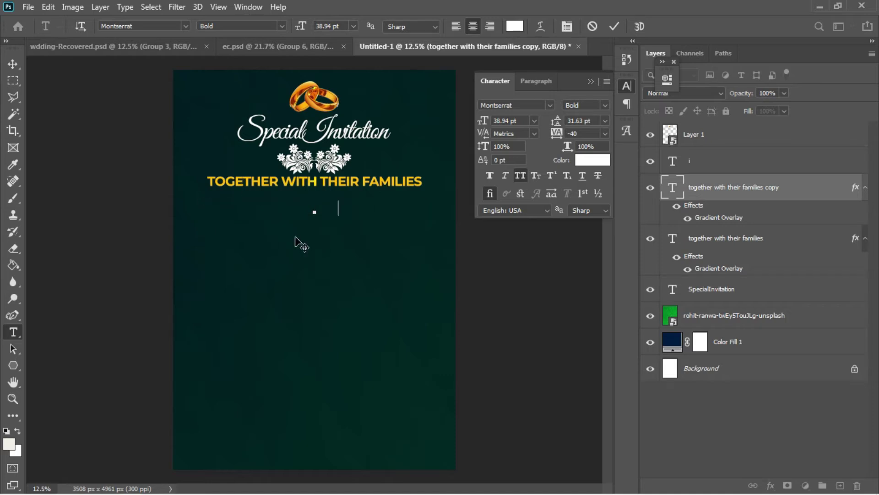
key(ctrl+v)
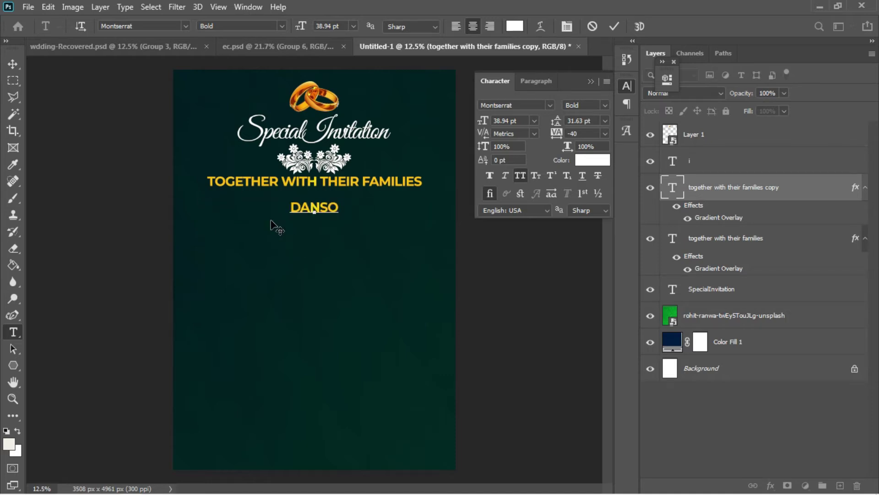
Hide the surname layer's effects and move the surname up close beneath the "together with their families" line.
click(5, 67)
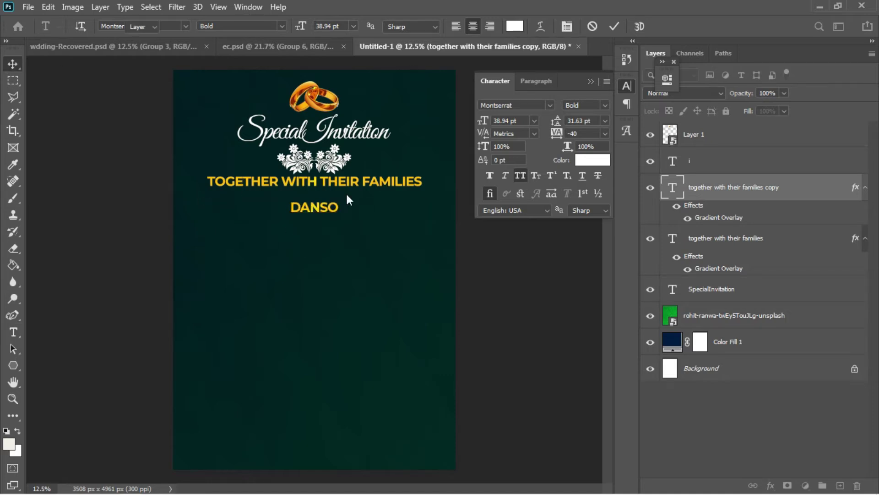
click(677, 206)
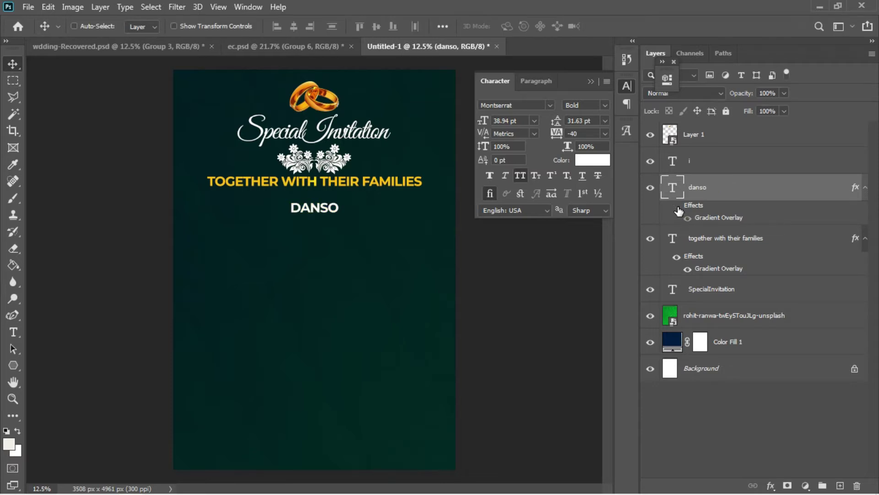
drag(322, 207, 323, 199)
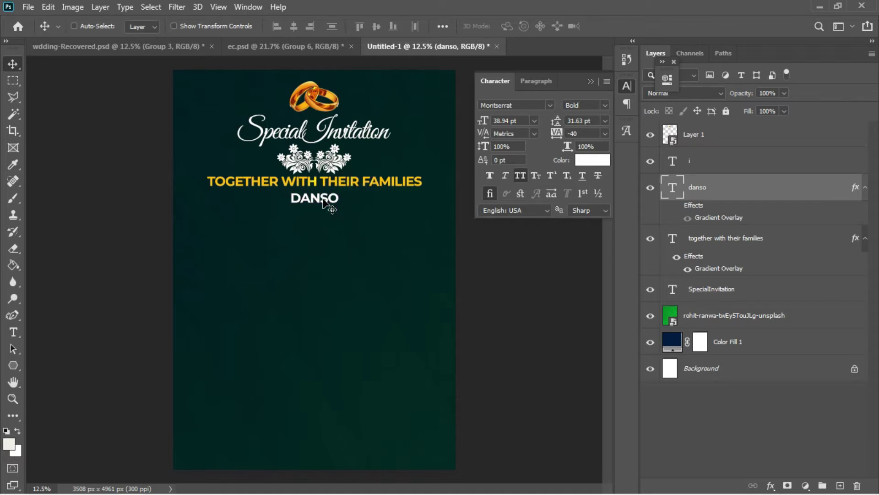
Duplicate the "Special Invitation" script text, place the copy just below the surname and clear its wording.
right_click(302, 132)
click(304, 136)
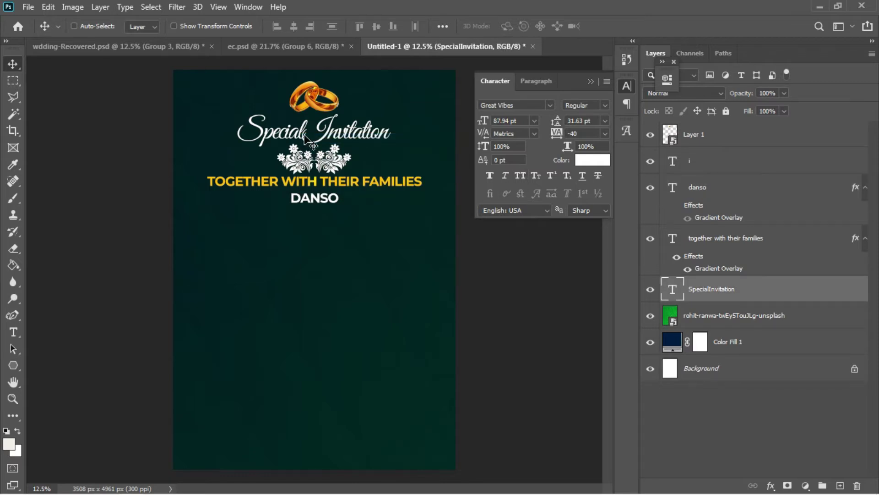
drag(306, 137, 308, 232)
key(t)
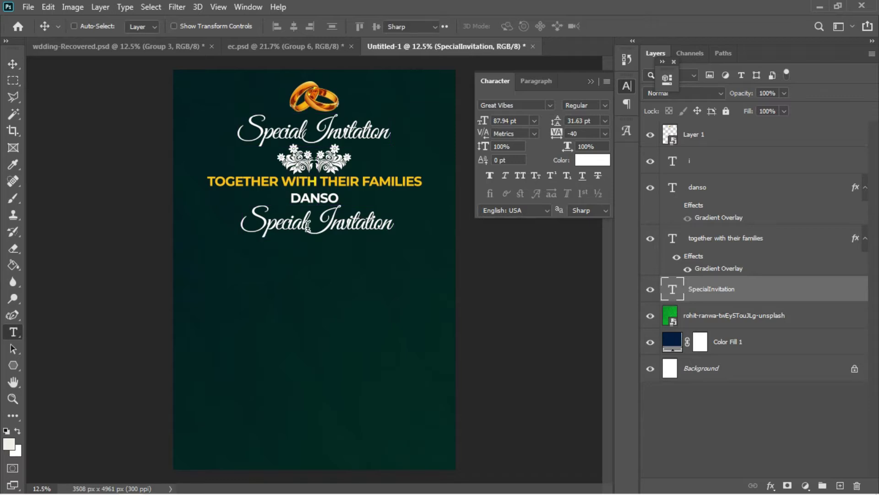
click(306, 225)
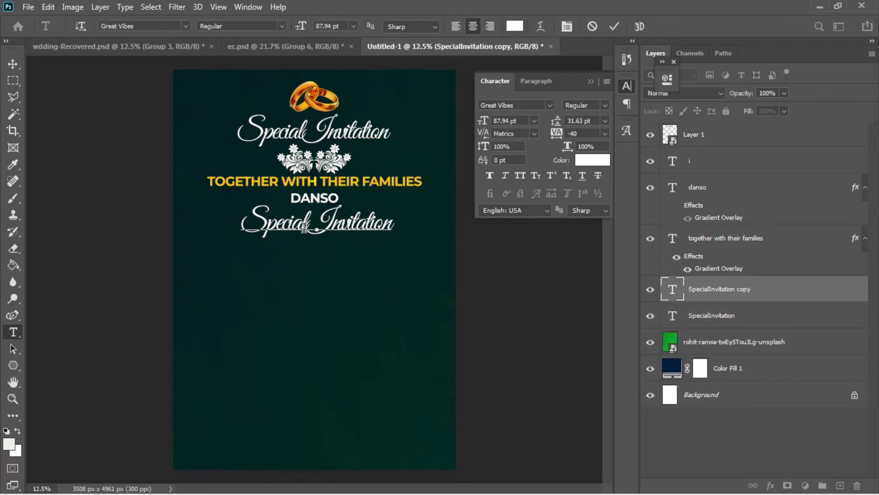
key(ctrl+a)
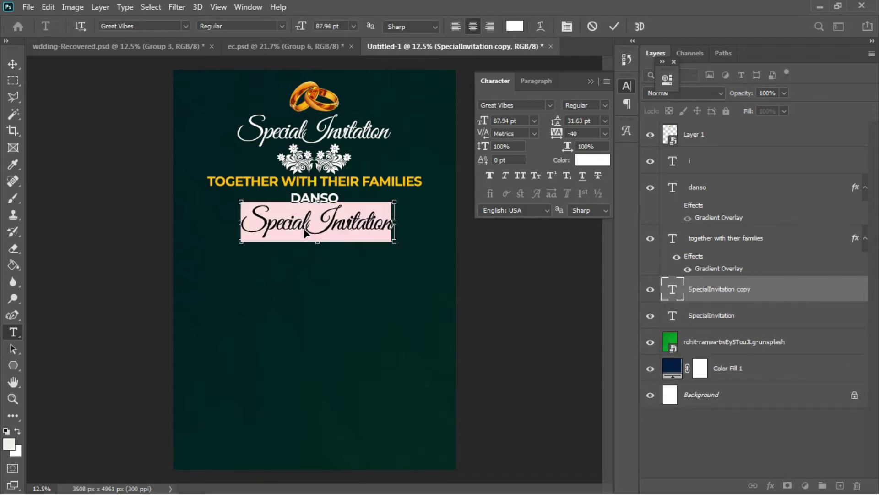
key(BackSpace)
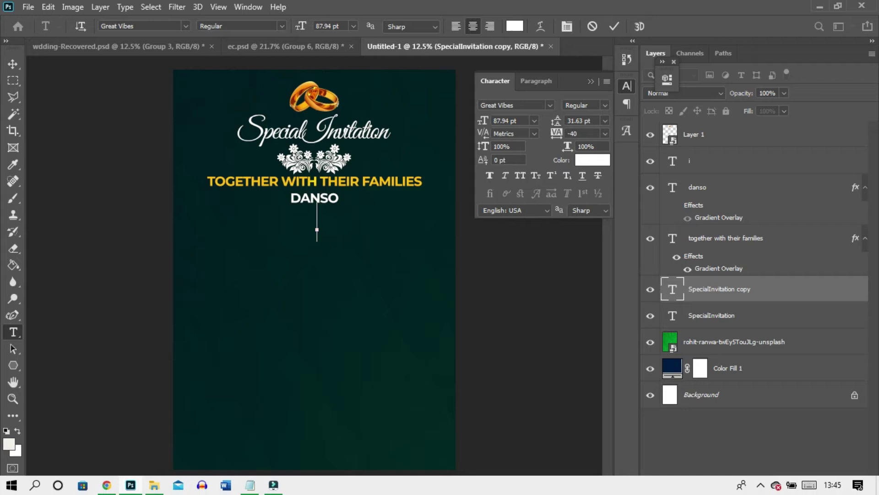
Fill the emptied script line with the groom's first name from the Notepad notes and apply All Caps to its first letter.
mouse_move(249, 485)
click(244, 443)
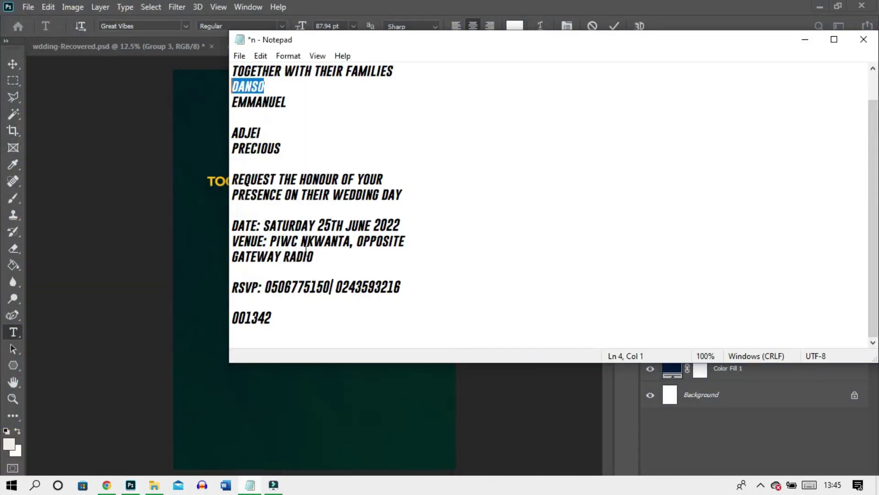
drag(288, 102, 221, 99)
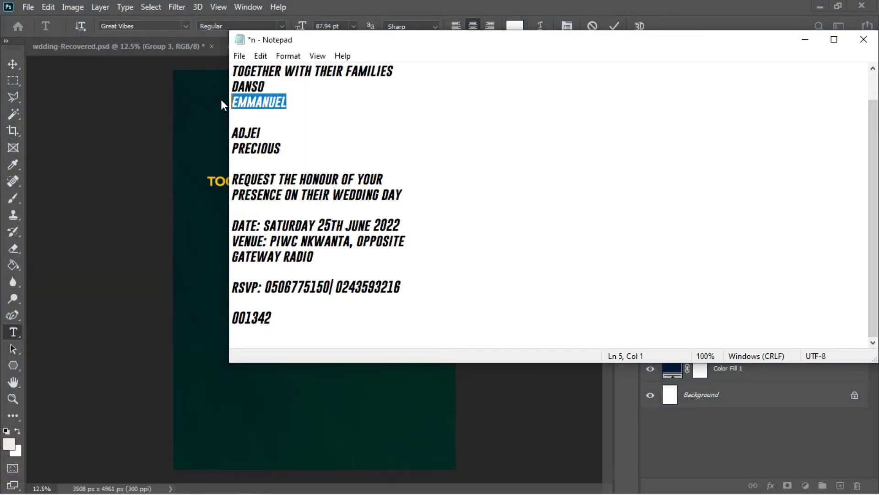
click(208, 100)
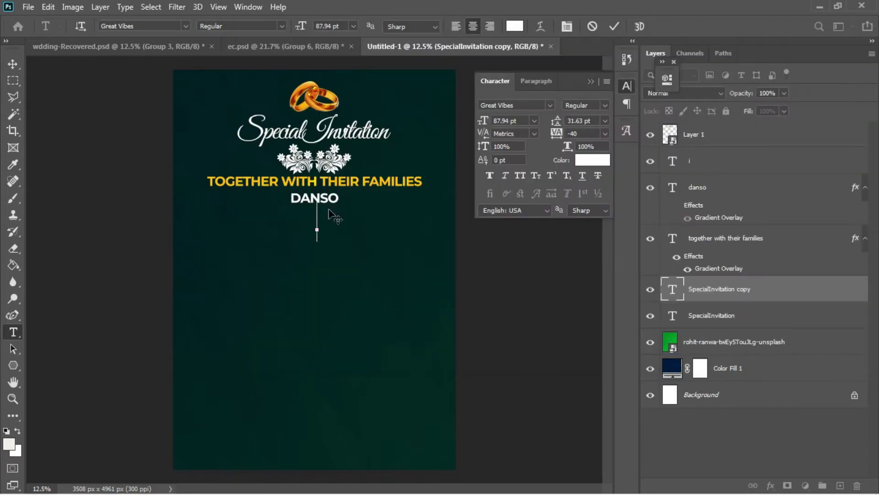
key(ctrl+v)
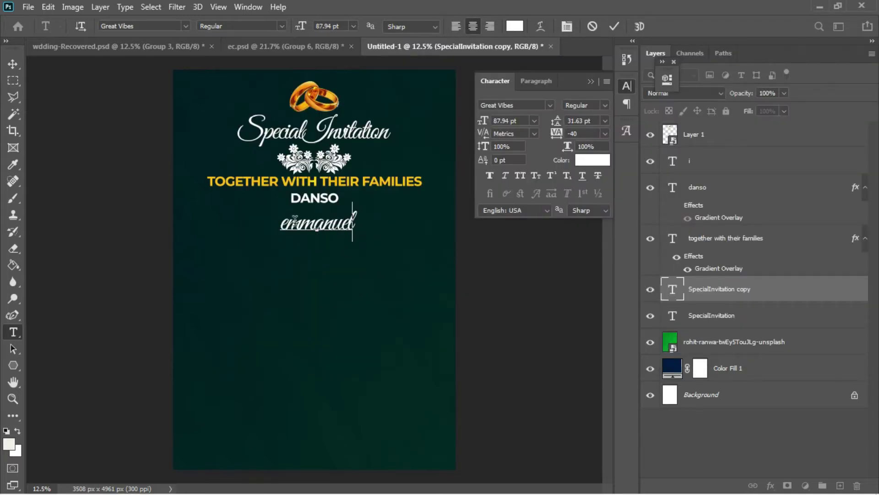
drag(289, 219, 277, 220)
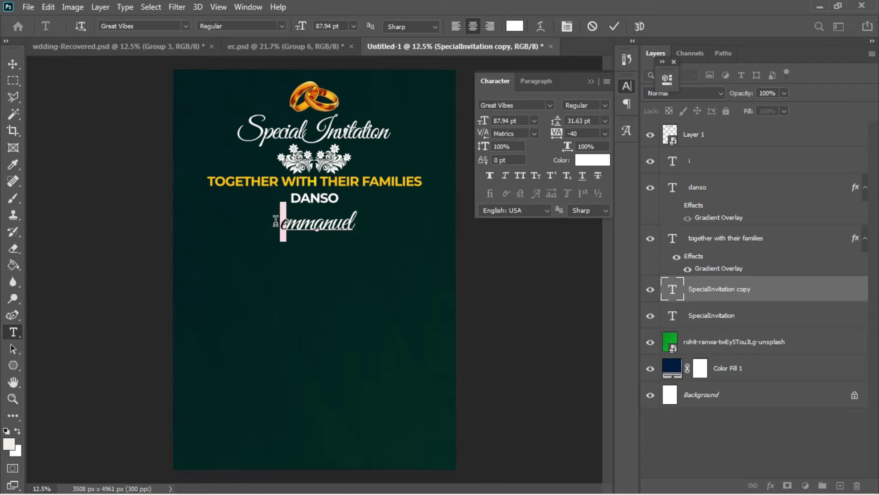
click(520, 175)
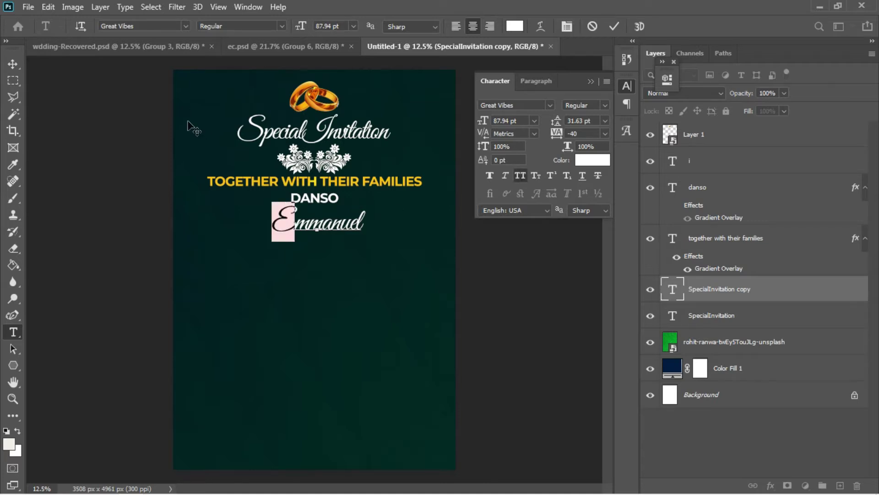
click(16, 66)
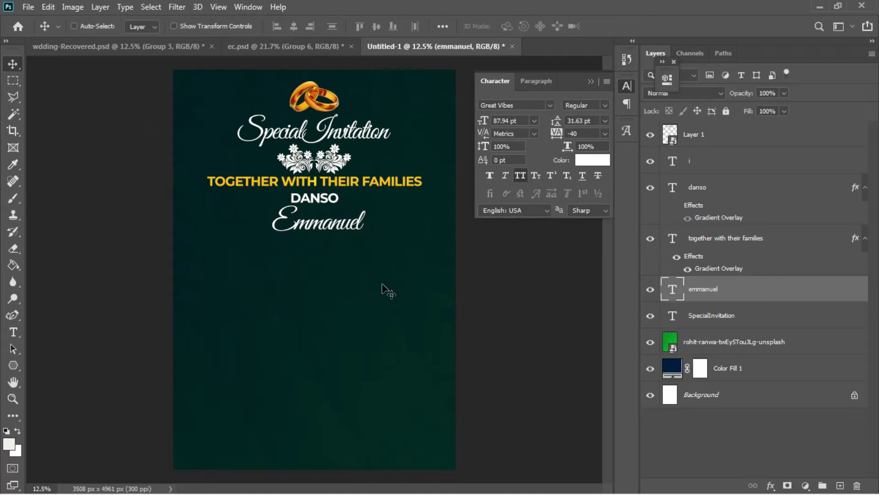
Scale the script first name to about 136% and move it up until it overlaps the surname.
key(ctrl+t)
drag(362, 243, 392, 268)
key(Return)
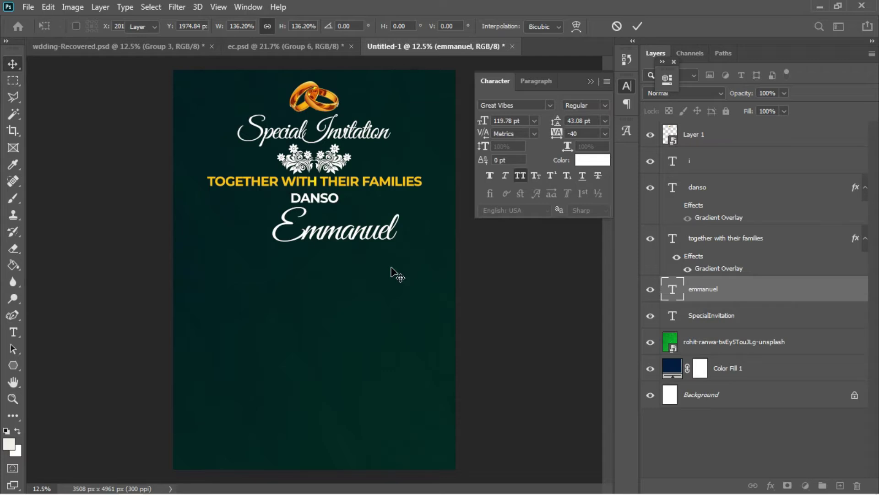
drag(349, 239, 315, 219)
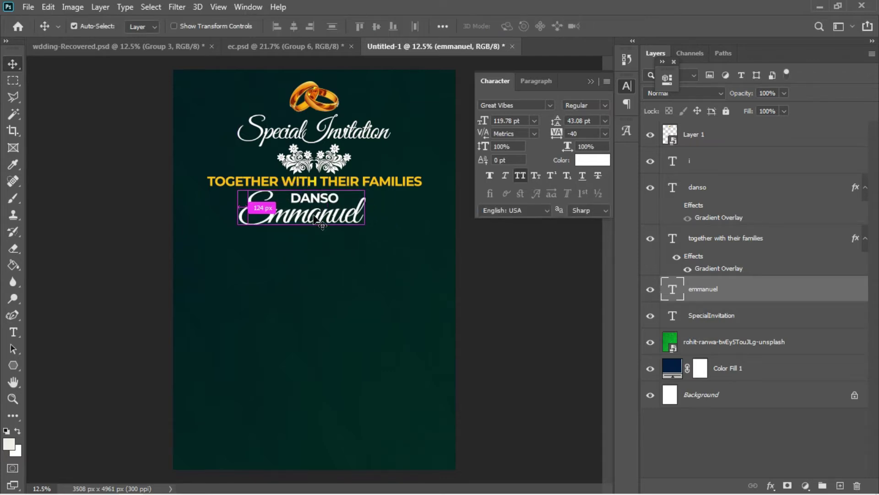
Center the script first name horizontally on the canvas and remove the selection.
key(ctrl+a)
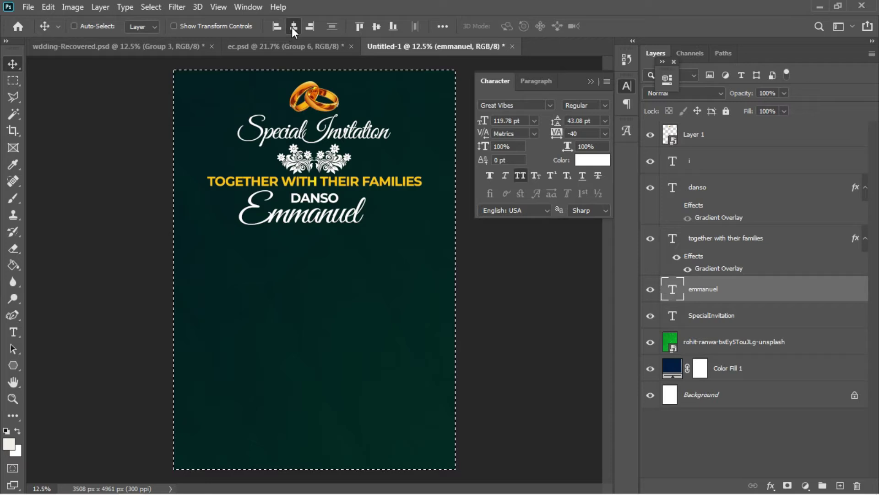
click(292, 27)
key(ctrl+d)
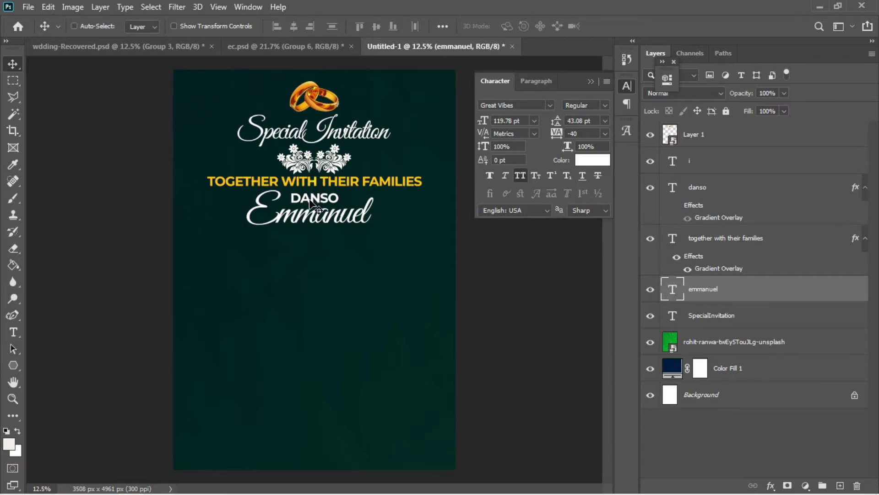
Select the groom's surname layer and move it slightly down so it nests within the script first name.
right_click(311, 201)
click(326, 208)
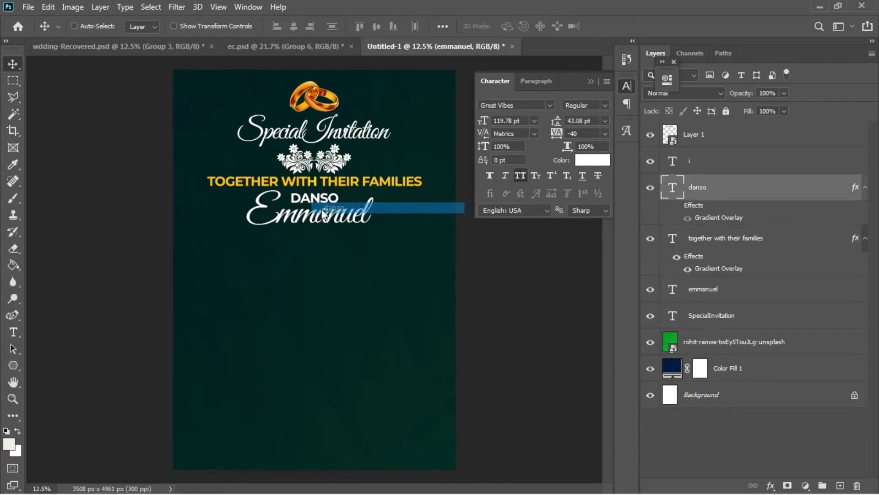
drag(324, 213, 316, 216)
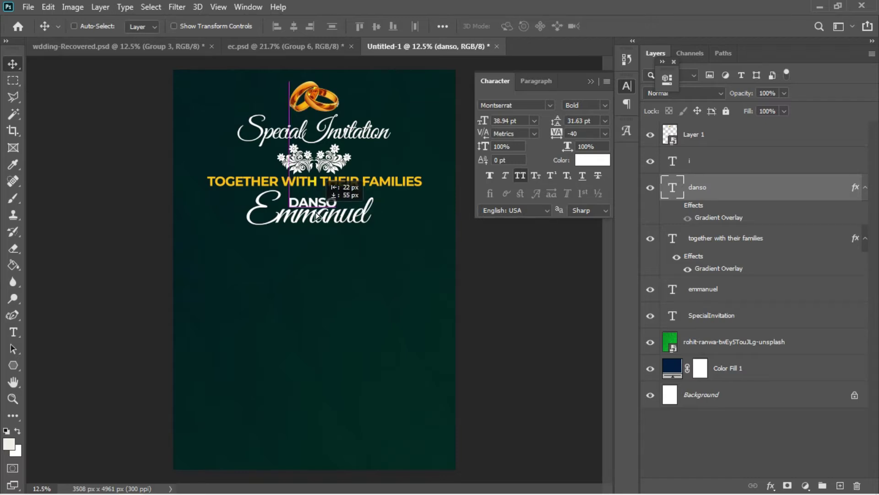
drag(316, 215, 316, 213)
key(shift+Down)
key(shift+Down)
key(shift+Up)
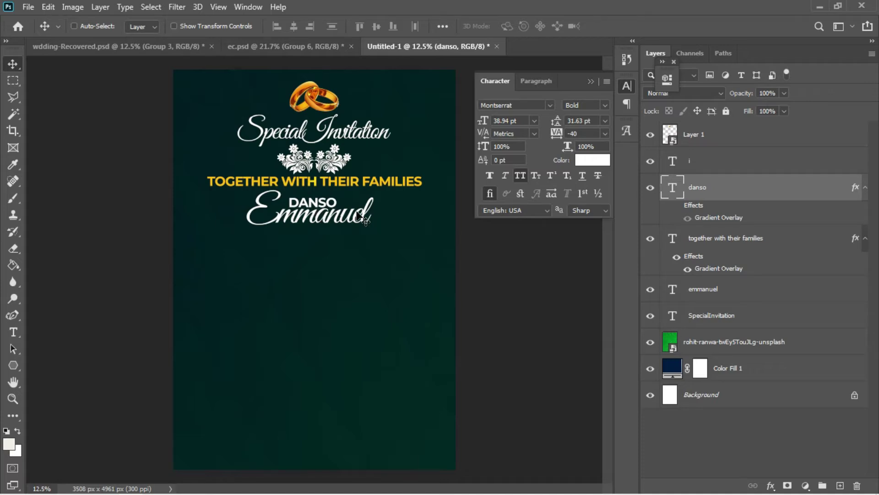
Copy the layer style of "together with their families" and paste it onto the script first-name layer.
right_click(715, 240)
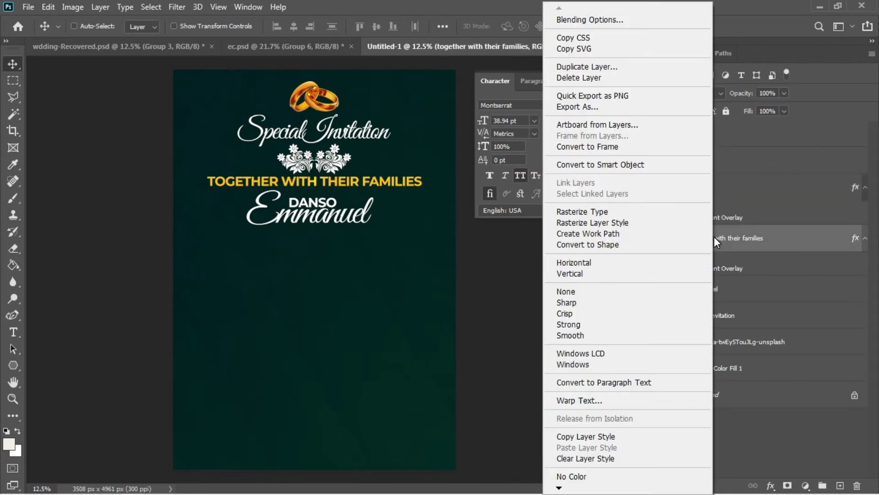
click(587, 436)
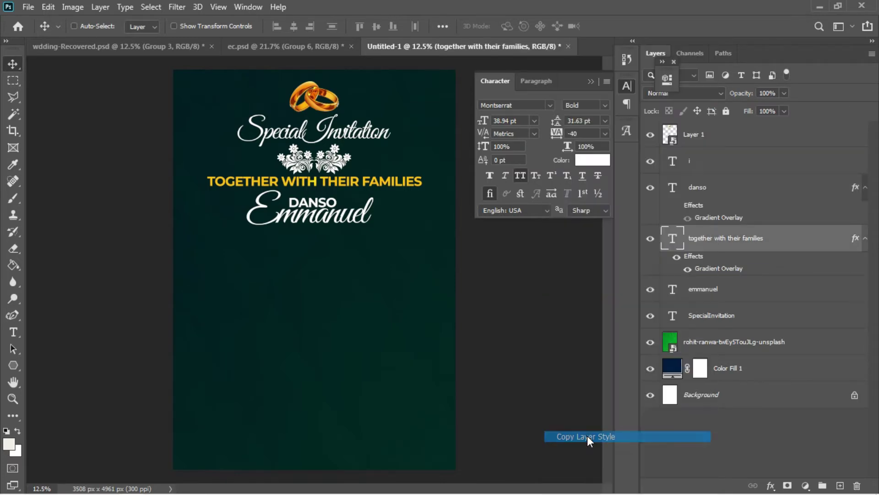
right_click(355, 223)
click(366, 228)
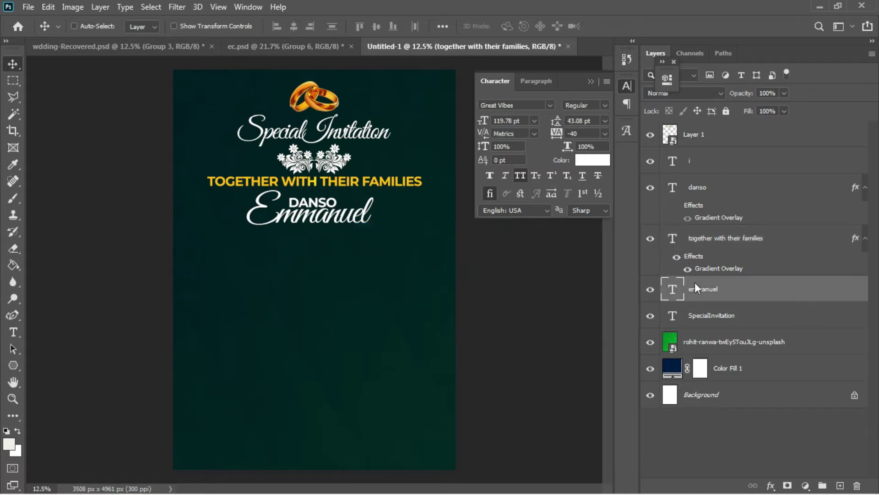
right_click(707, 290)
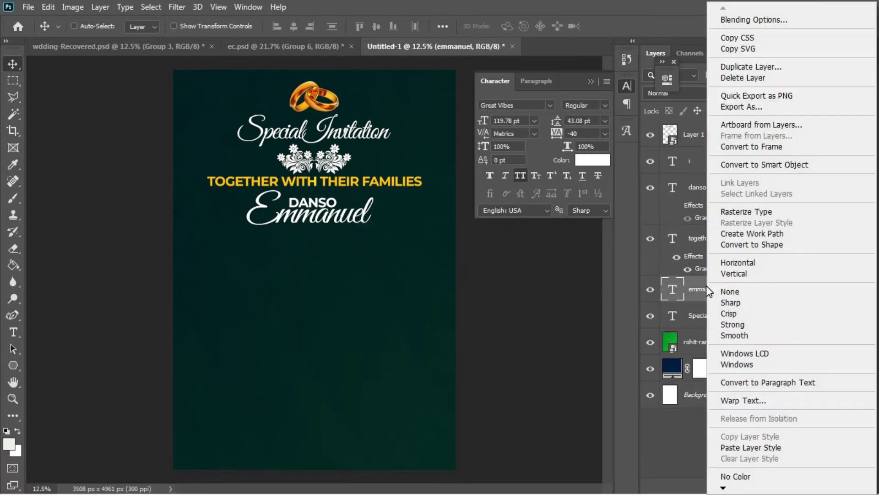
click(770, 448)
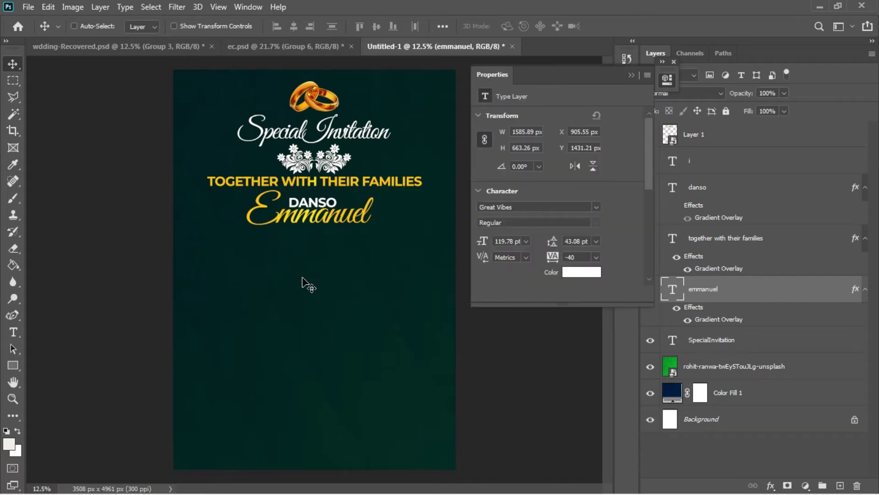
Add a text layer containing "&" below the groom's script first name.
key(t)
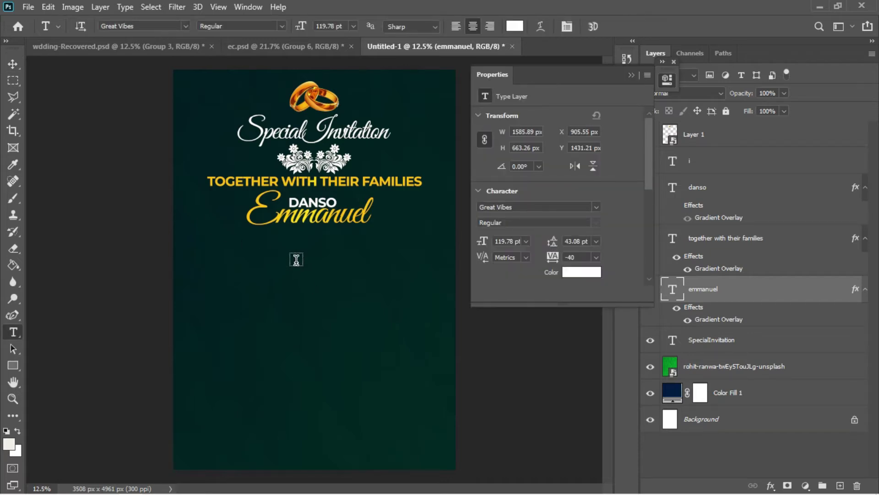
click(296, 260)
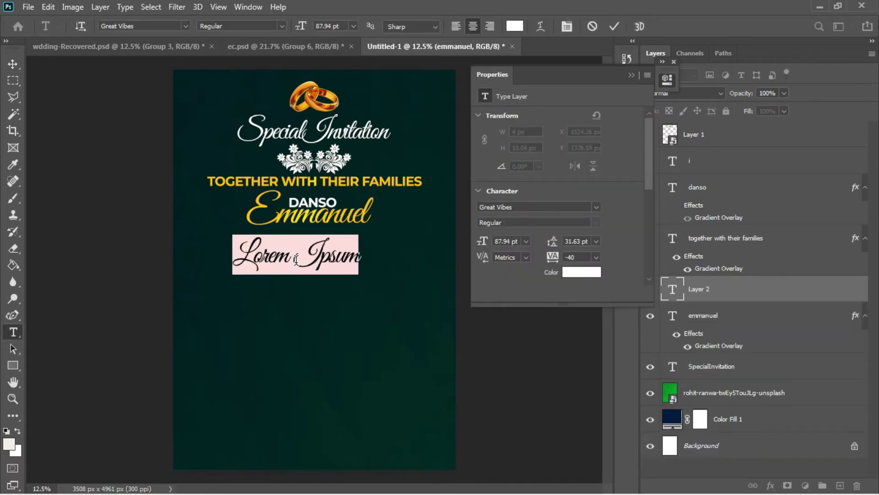
key(BackSpace)
text(&)
Set the ampersand's font to Montserrat Bold.
key(ctrl+a)
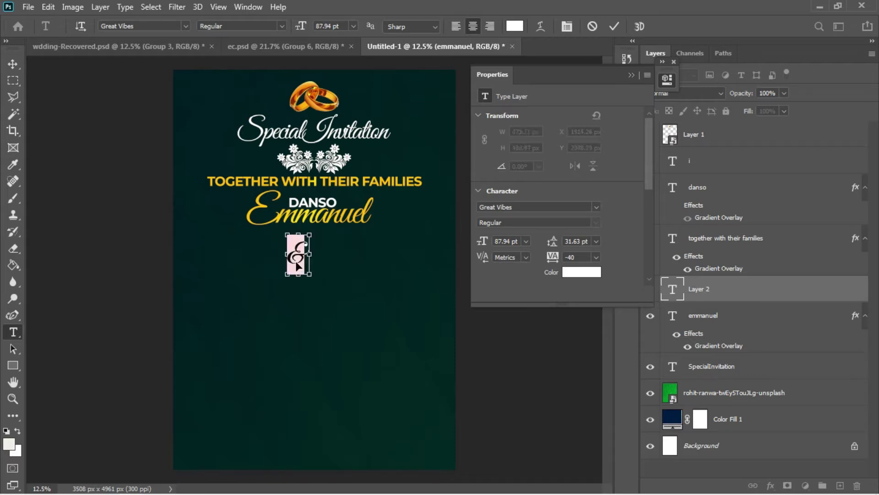
click(635, 73)
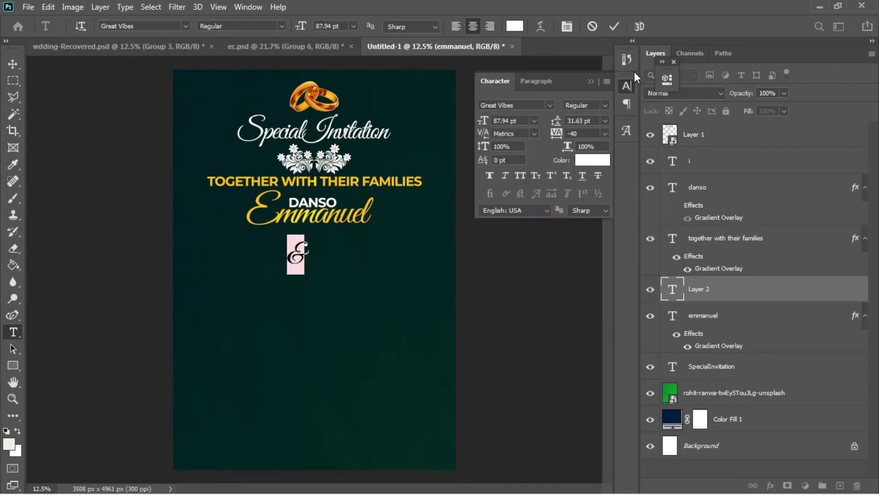
click(551, 105)
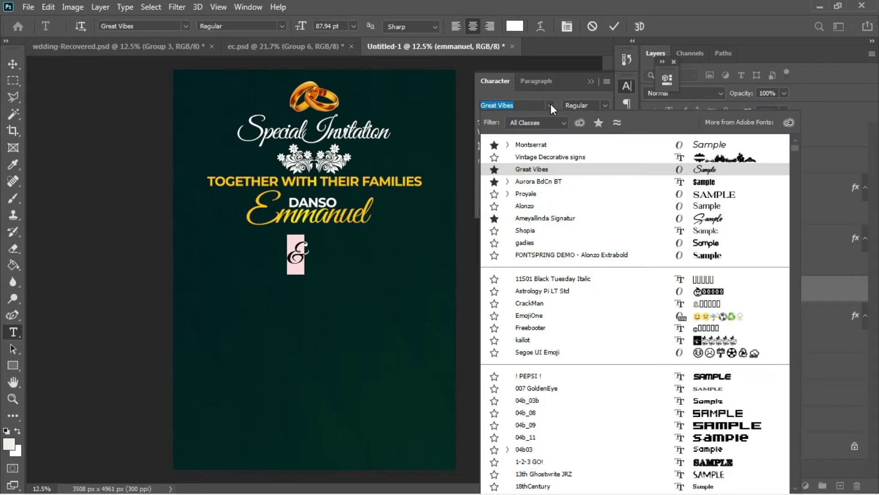
click(545, 145)
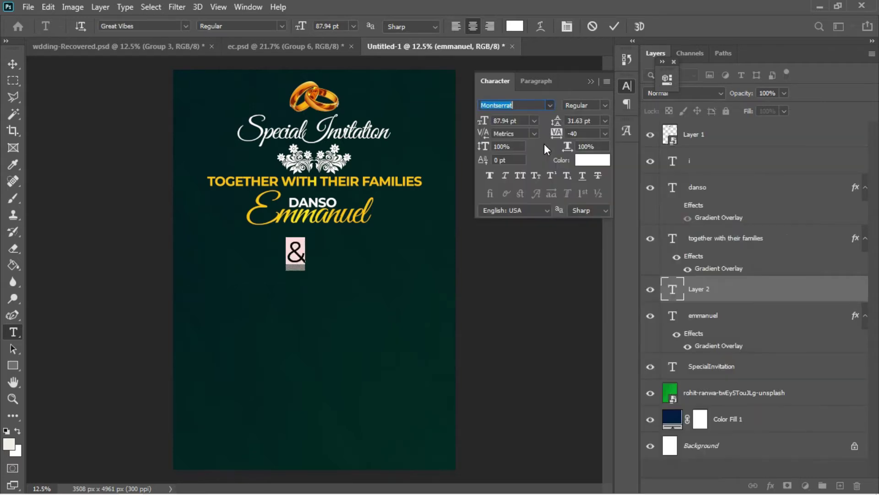
click(606, 105)
click(608, 191)
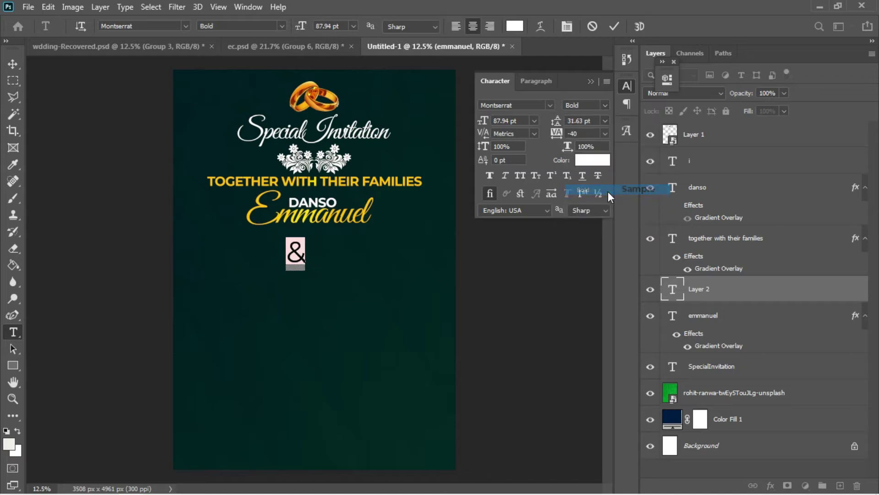
click(13, 64)
Center the ampersand horizontally on the canvas and remove the selection.
drag(338, 249, 339, 248)
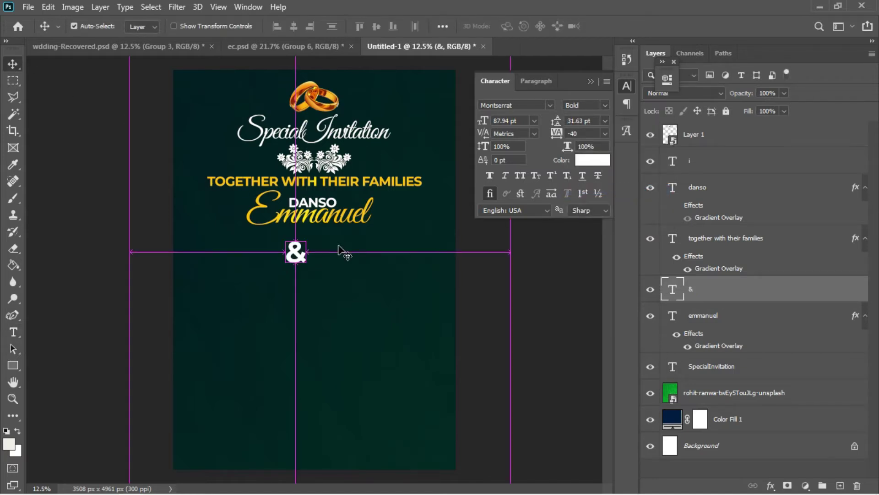
key(ctrl+a)
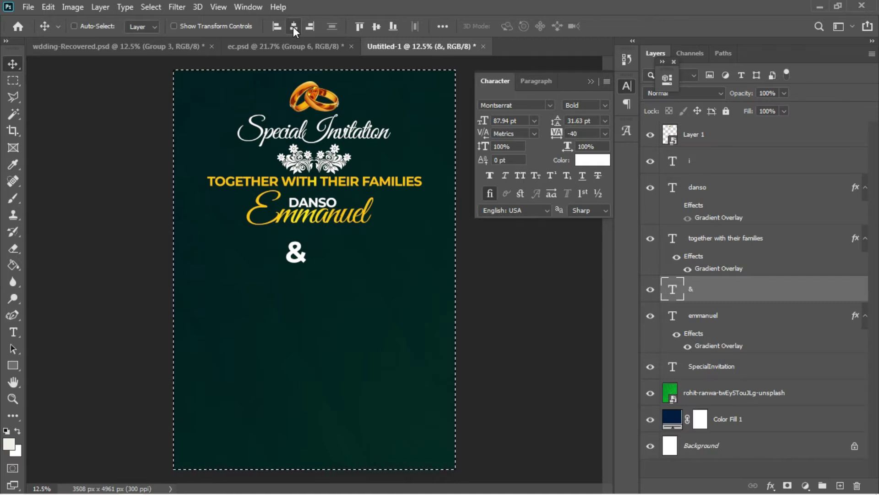
click(293, 26)
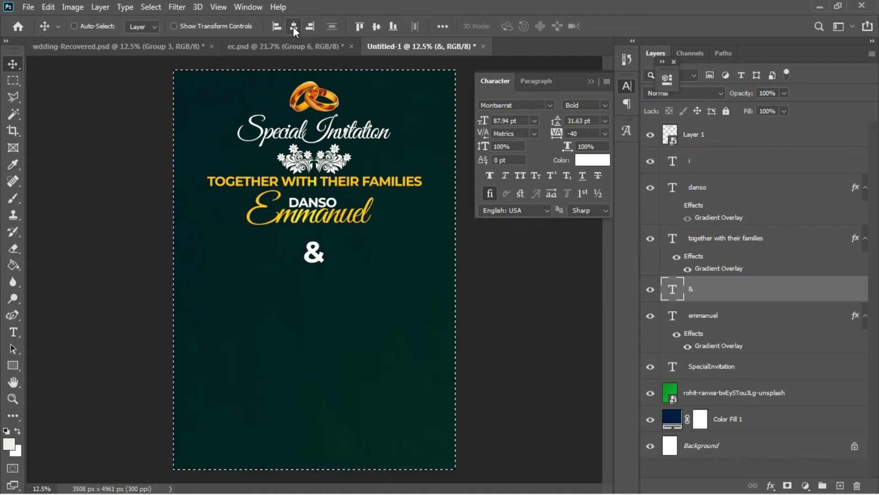
key(ctrl+d)
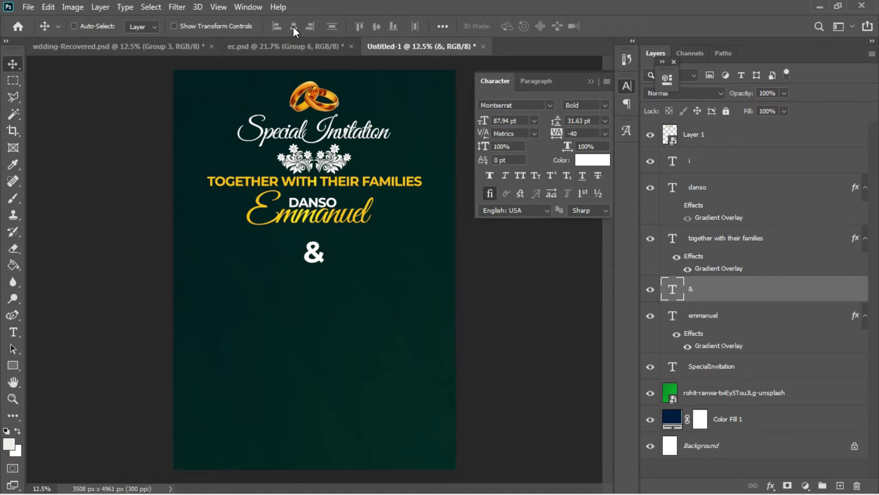
Move the ampersand up until it sits just beneath the groom's script first name.
key(shift+Up)
key(shift+Up)
key(shift+Up)
key(shift+Up)
key(shift+Up)
key(shift+Up)
key(shift+Up)
key(shift+Up)
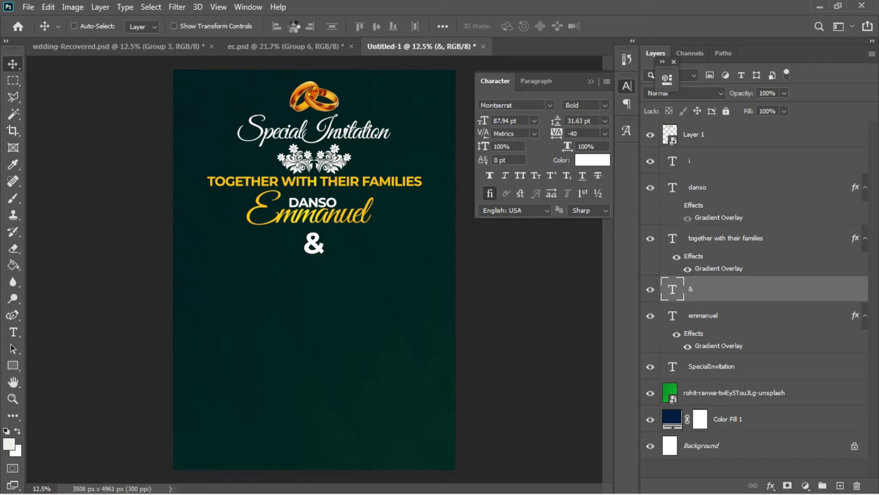
key(shift+Up)
key(shift+Up)
key(shift+Up)
key(shift+Up)
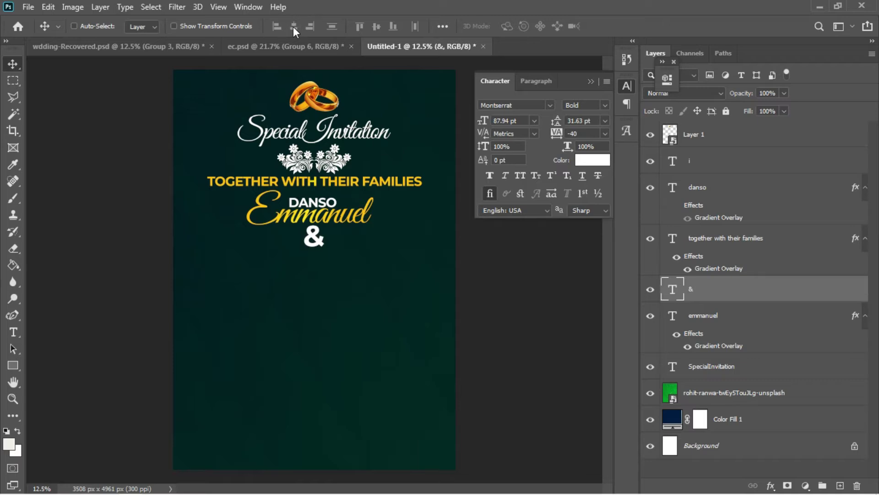
key(shift+Up)
Draw a thin rectangle about 944 × 25 px to the left of the ampersand, with no stroke and an off-white fill.
click(13, 365)
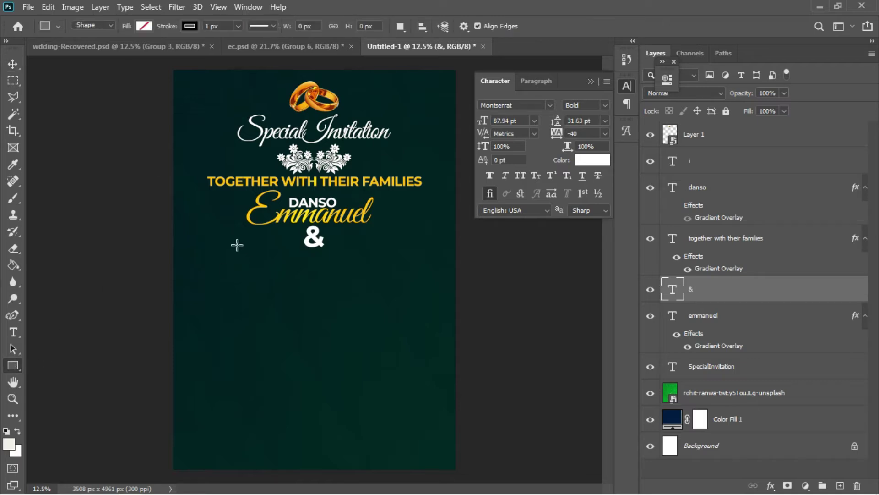
drag(227, 239, 301, 239)
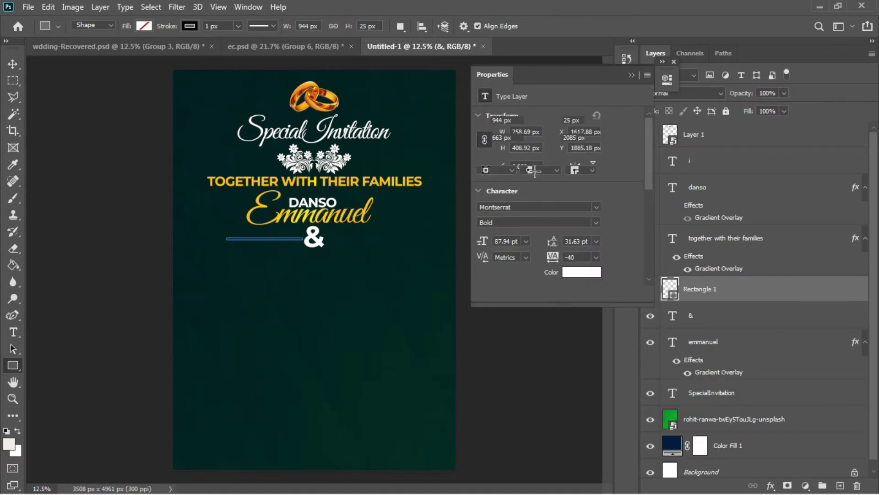
click(507, 157)
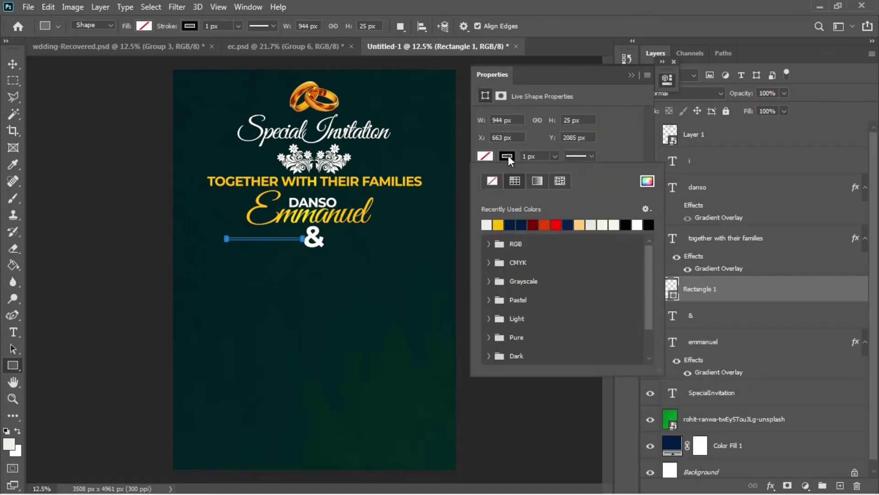
click(491, 183)
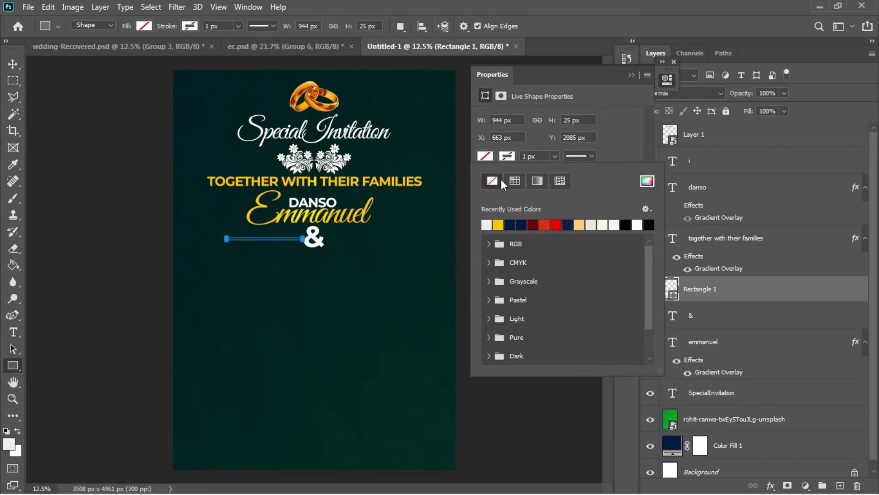
click(487, 224)
Nudge the thin rectangle up and right to about X 695 px, Y 2037 px, beside the ampersand.
click(12, 63)
key(shift+Up)
key(shift+Up)
key(shift+Up)
key(shift+Up)
key(Right)
key(Right)
key(Right)
key(Right)
key(Right)
key(Right)
key(Right)
key(Right)
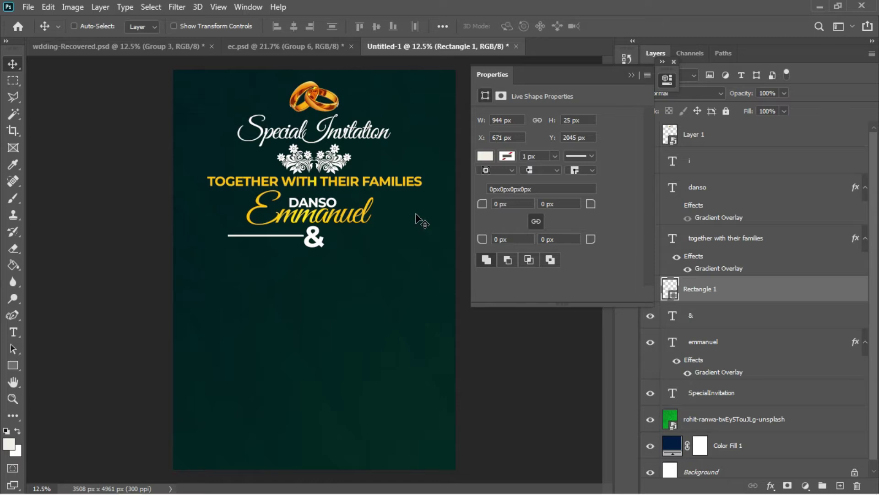
key(Up)
key(Up)
key(Up)
key(Up)
key(Up)
key(Up)
key(Up)
key(Up)
Rasterize the thin rectangle and apply a Motion Blur at 0° with an increased distance to fade its ends.
right_click(742, 284)
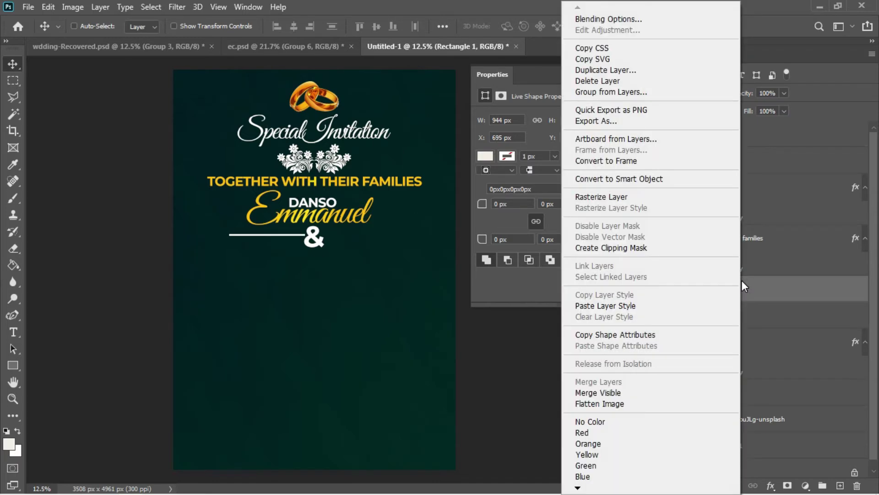
click(593, 200)
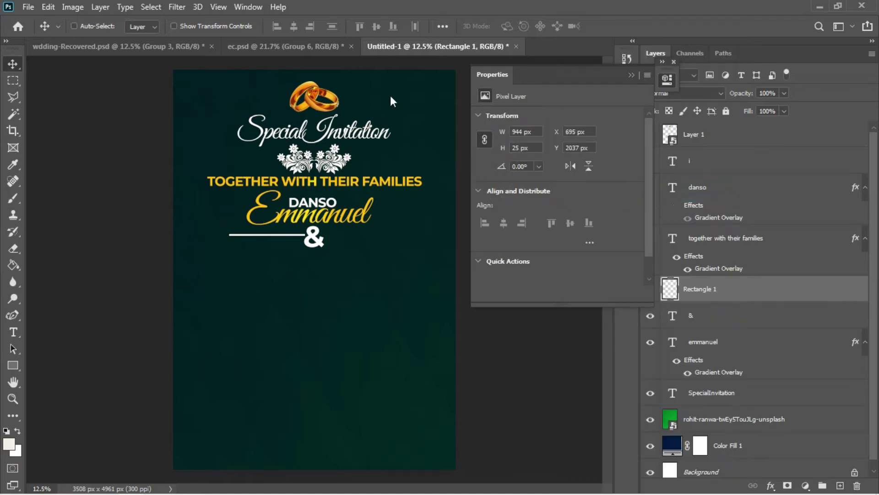
click(177, 7)
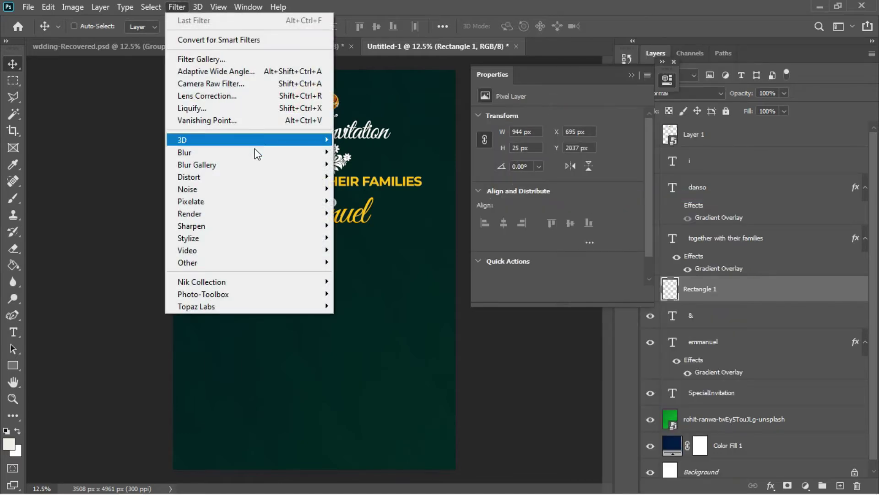
mouse_move(256, 151)
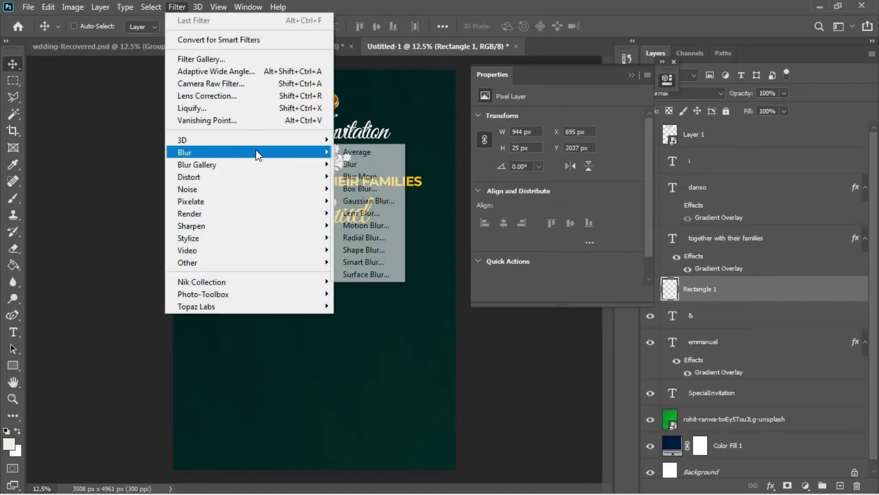
click(378, 223)
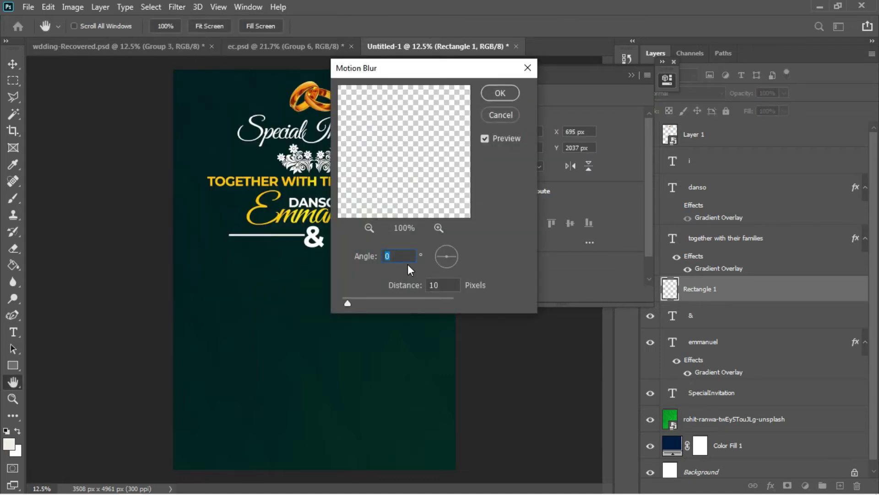
drag(349, 304, 408, 304)
click(503, 93)
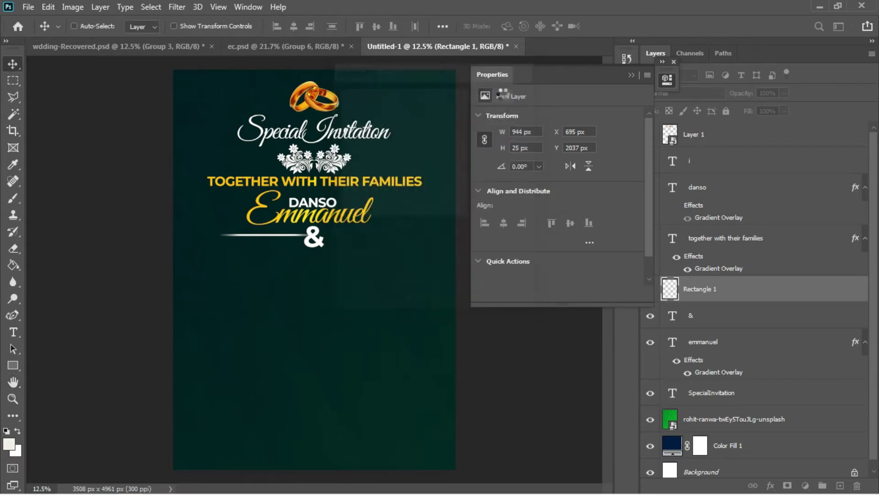
Move the blurred line left to leave a small gap before the ampersand.
key(shift+Left)
key(shift+Left)
key(shift+Left)
key(shift+Left)
key(shift+Left)
key(shift+Left)
key(shift+Left)
key(shift+Left)
key(Right)
key(Right)
key(Right)
Duplicate the blurred line to the right of the ampersand and nudge the copy closer to it.
drag(370, 247, 426, 240)
key(Left)
key(Left)
key(Up)
key(Up)
key(Left)
key(Left)
key(Left)
key(Left)
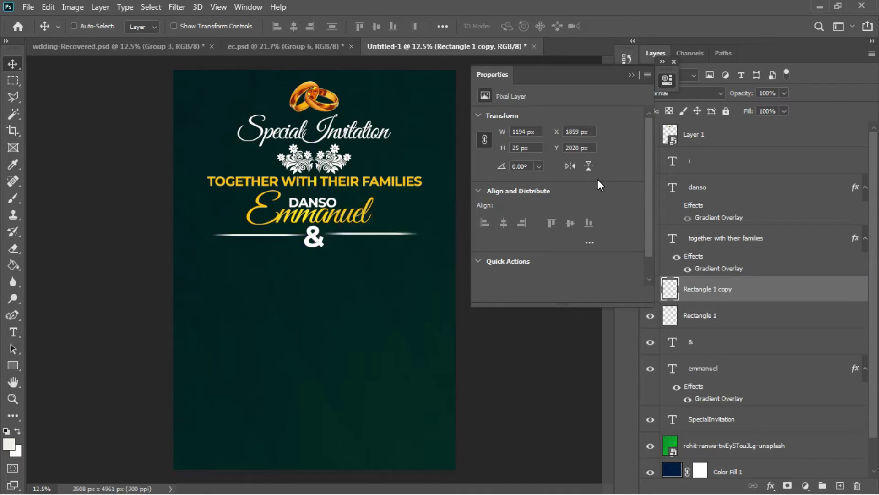
key(Left)
key(Left)
key(Left)
key(Left)
key(Left)
Select the groom's surname layer, then switch to Notepad and copy the bride's surname.
click(698, 187)
mouse_move(249, 489)
click(233, 437)
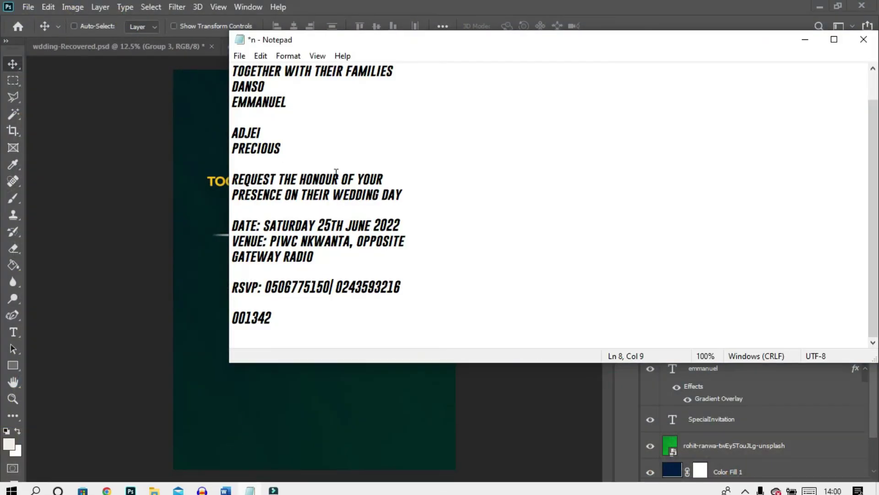
drag(267, 135, 224, 127)
key(ctrl+c)
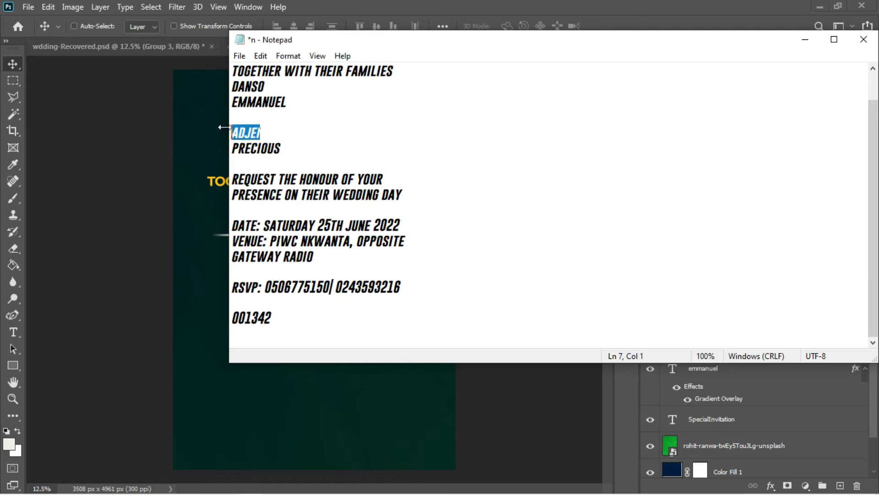
Back in Photoshop, paste the bride's surname as a new text layer below the ampersand.
click(217, 133)
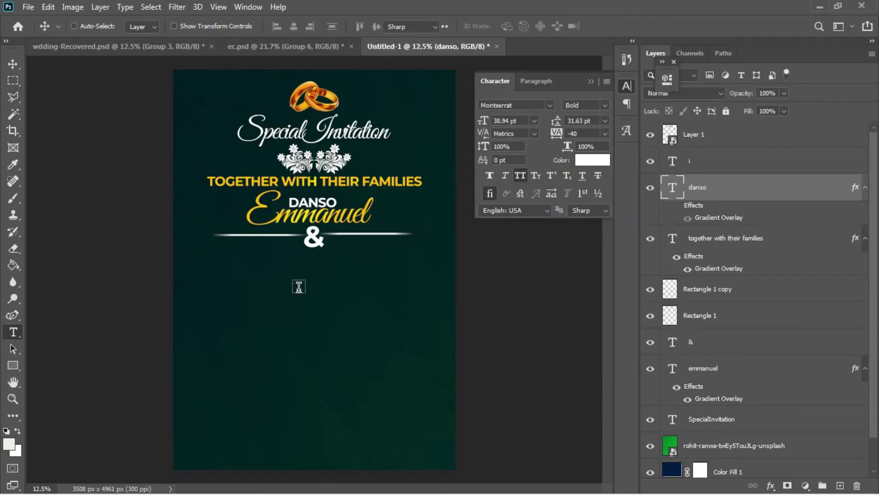
click(269, 282)
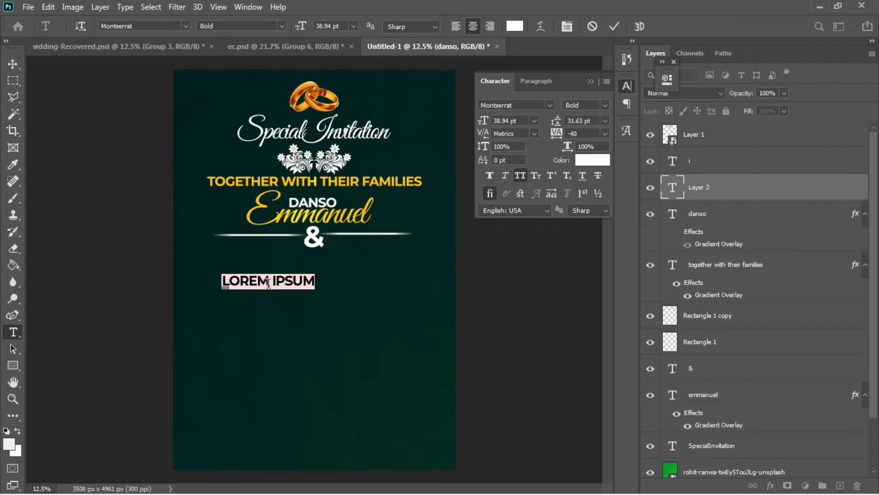
key(ctrl+v)
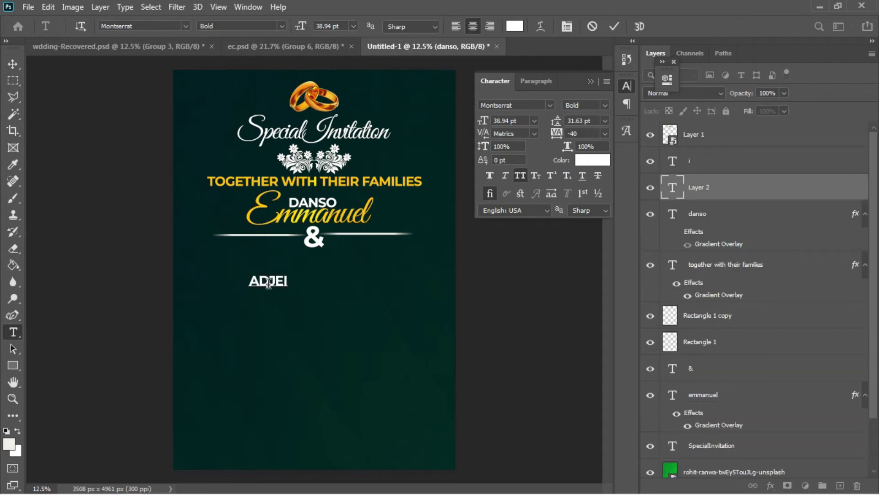
click(12, 59)
Move the bride's surname closer beneath the ampersand, center it horizontally on the canvas and remove the selection.
drag(278, 282, 322, 273)
key(ctrl+a)
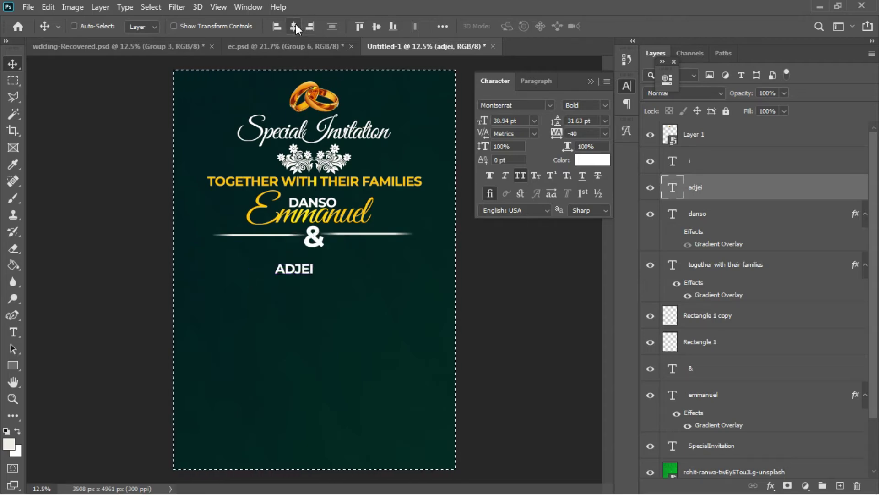
click(296, 26)
key(ctrl+d)
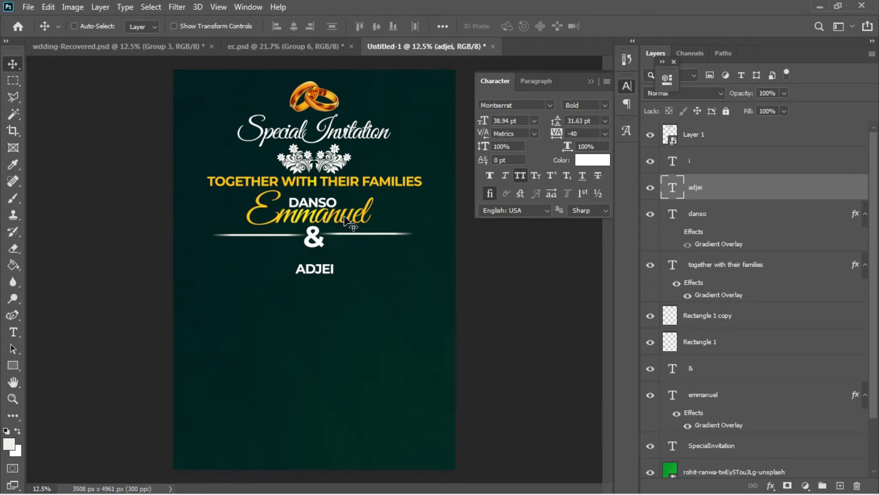
Duplicate the groom's script first name and place the copy just below the bride's surname.
right_click(347, 219)
click(356, 224)
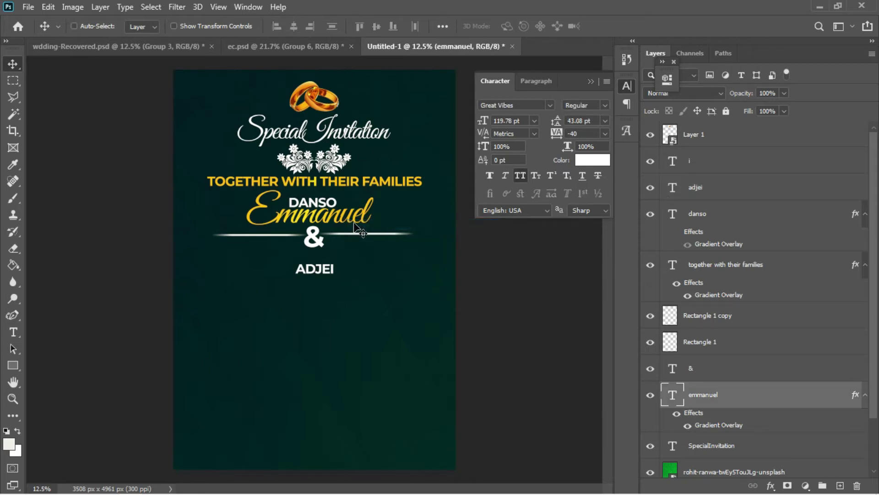
drag(354, 223, 351, 309)
Replace the text of the duplicated script name with the bride's first name.
key(t)
click(346, 304)
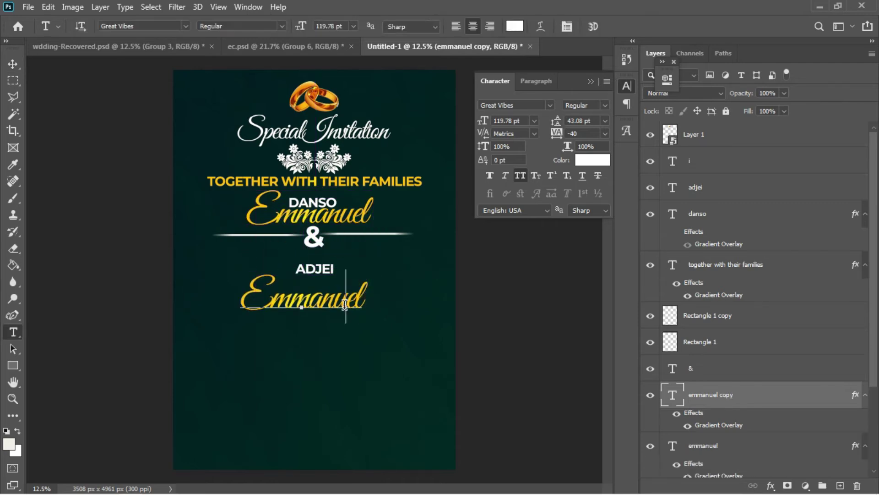
key(ctrl+a)
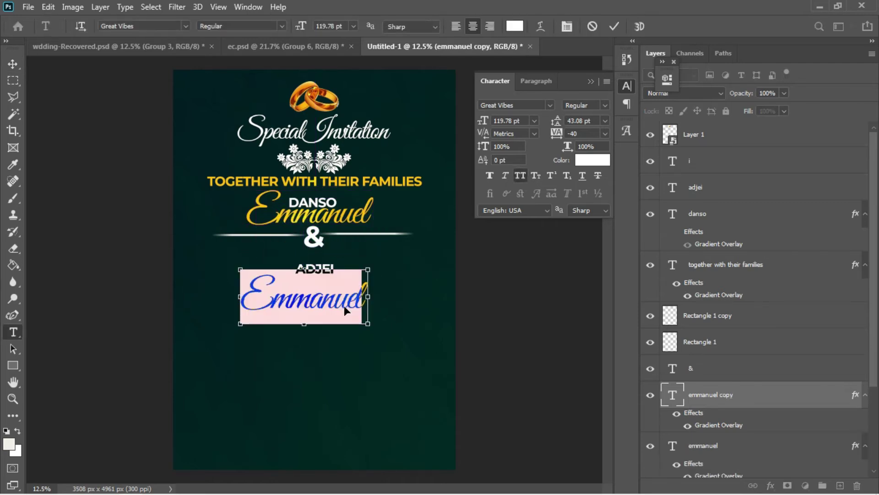
key(BackSpace)
text(PRECIOUS)
key(ctrl)
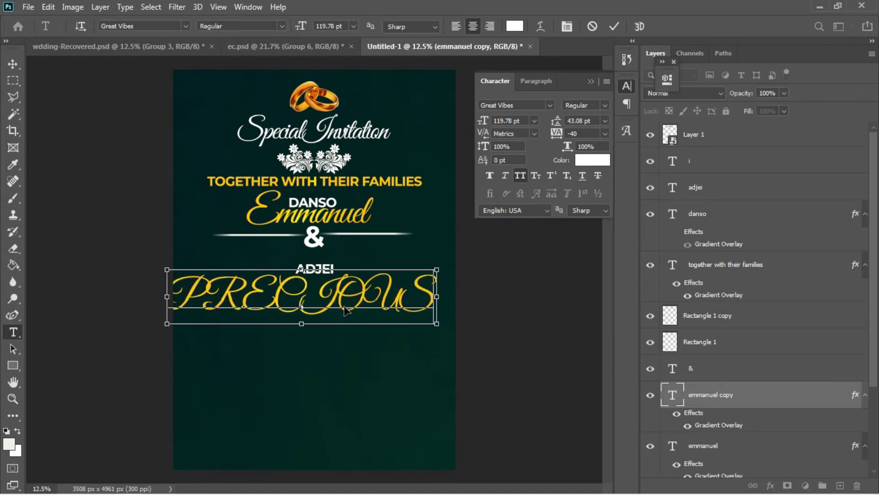
Turn off All Caps for the bride's first name, apply it to the initial letter only and commit the text.
key(ctrl+a)
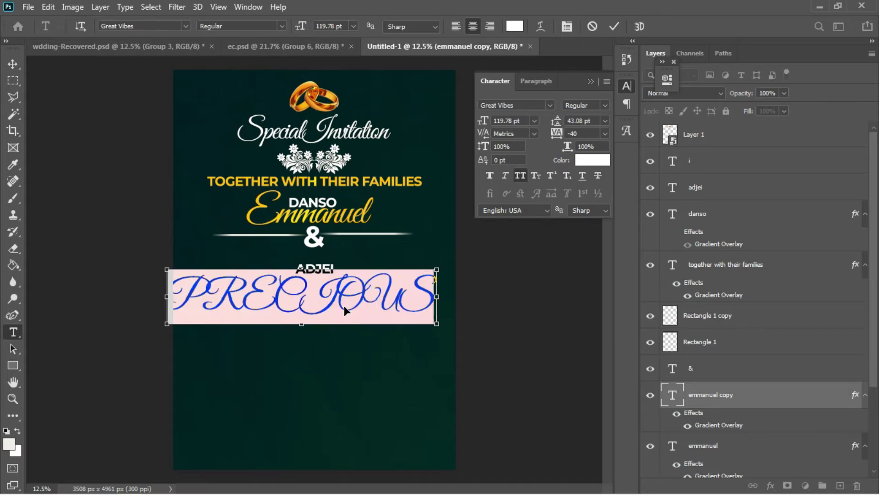
click(521, 176)
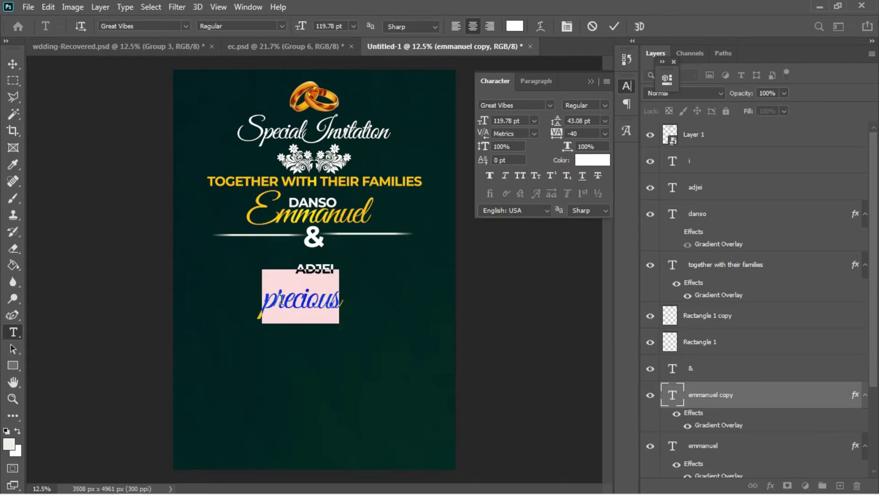
drag(278, 298, 260, 298)
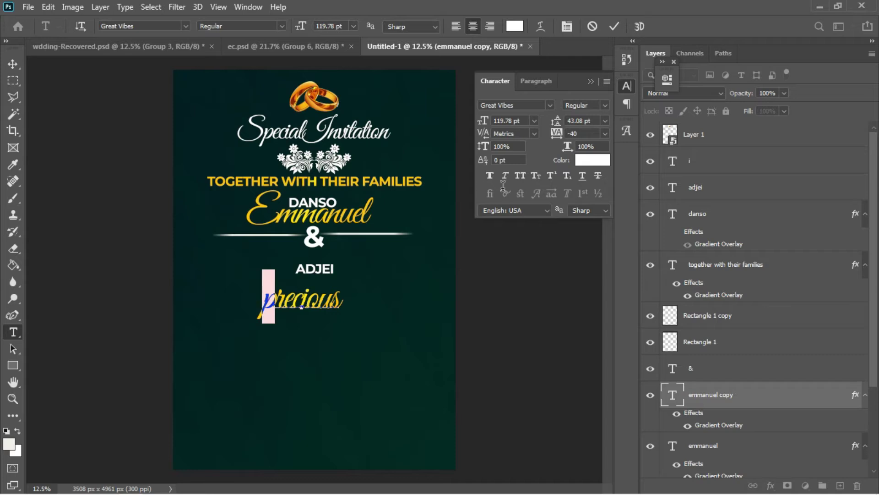
click(522, 176)
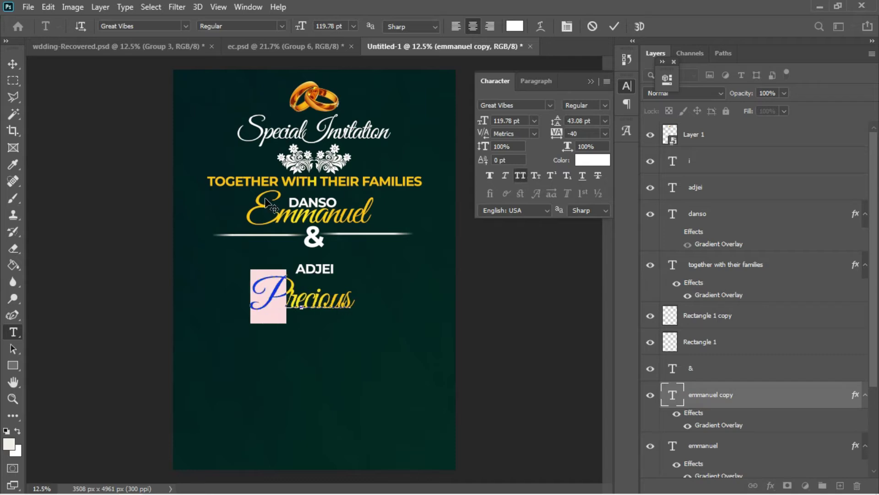
click(16, 65)
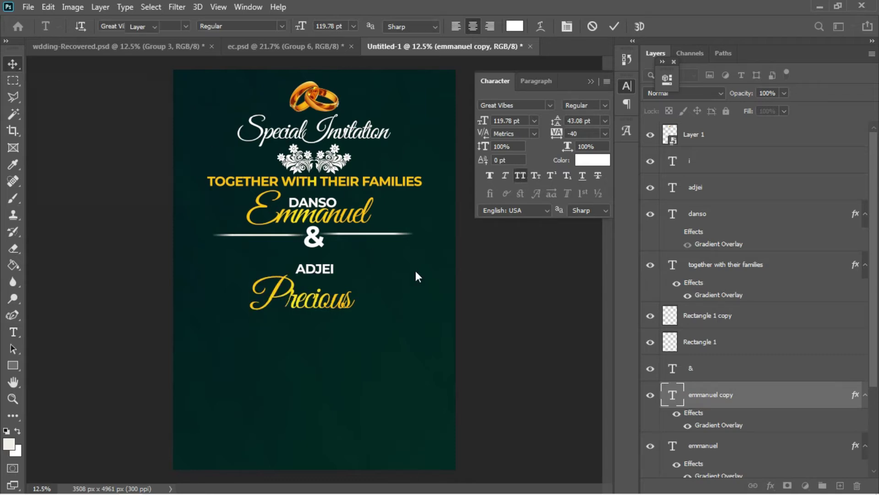
Scale the bride's script first name to about 103%, center it horizontally on the canvas and remove the selection.
key(ctrl+t)
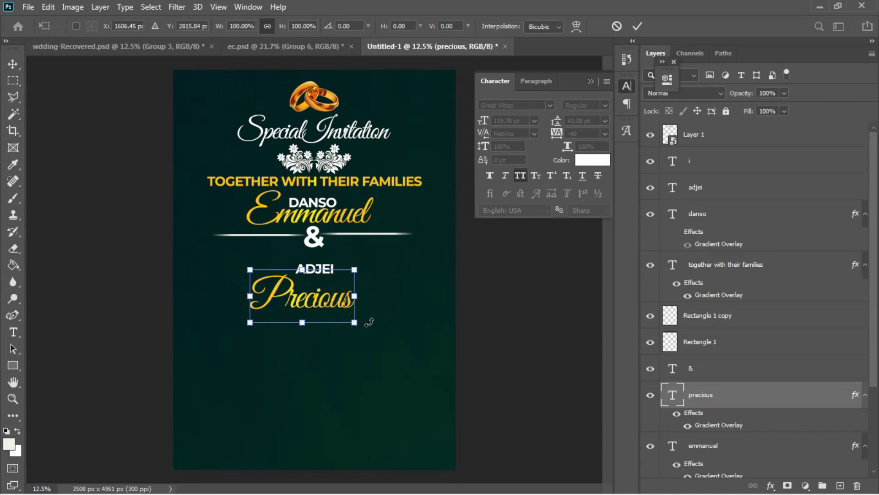
drag(354, 322, 358, 325)
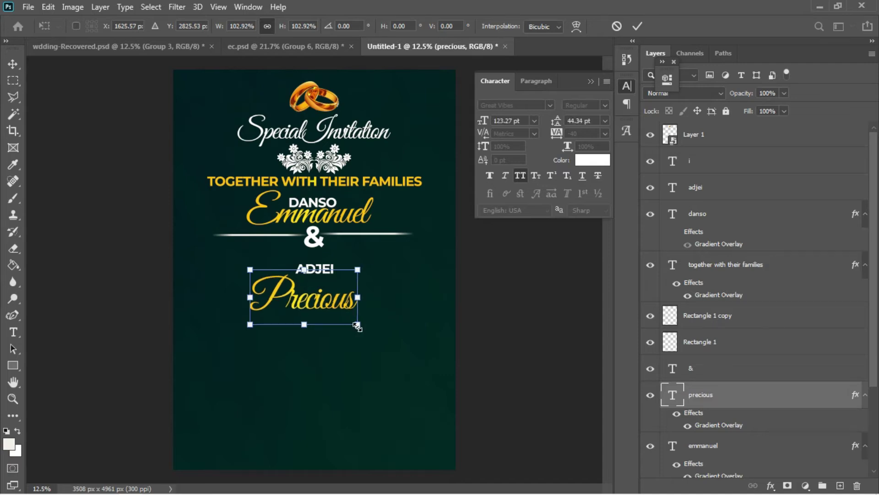
key(Return)
key(ctrl+a)
click(293, 26)
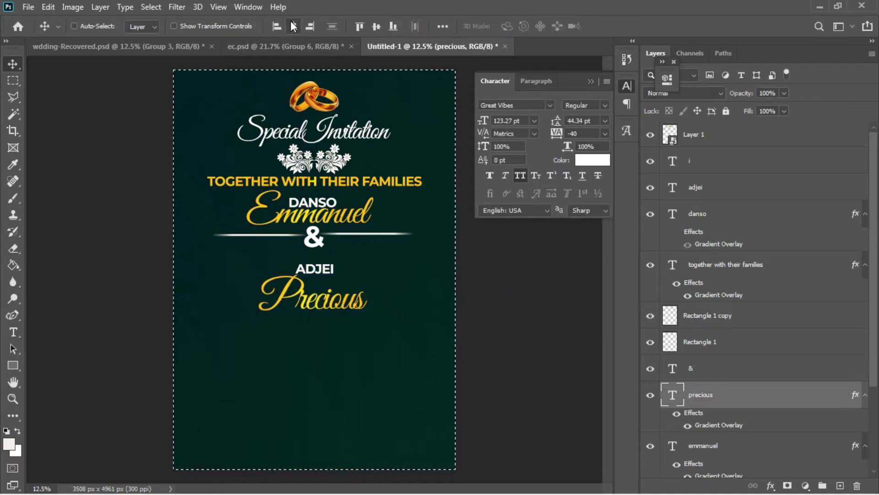
key(ctrl)
key(ctrl+d)
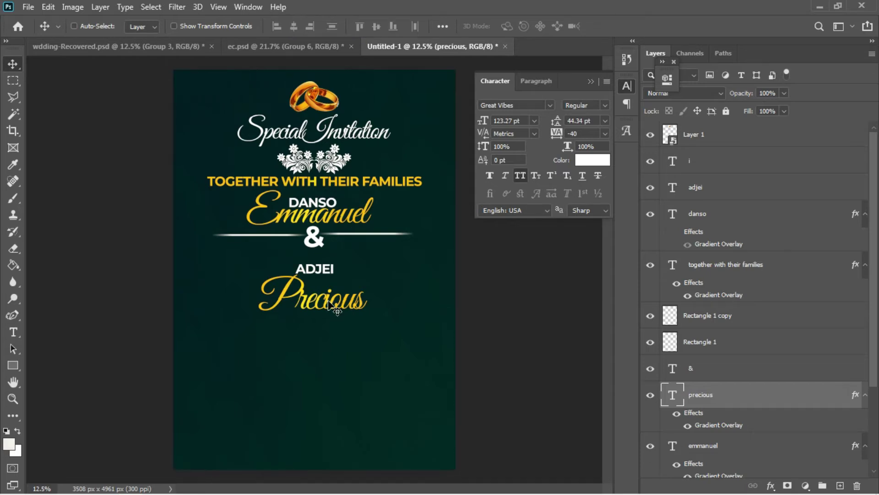
Nudge the bride's script first name up until it sits just beneath the ampersand.
key(shift+Up)
key(shift+Up)
key(shift+Up)
key(shift+Up)
key(shift+Up)
key(shift+Up)
key(shift+Up)
key(shift+Up)
key(shift+Up)
key(shift+Up)
key(shift+Up)
key(shift+Up)
key(shift+Up)
key(shift+Up)
key(shift+Up)
key(shift+Up)
key(shift+Up)
key(shift+Up)
key(shift+Up)
key(shift+Up)
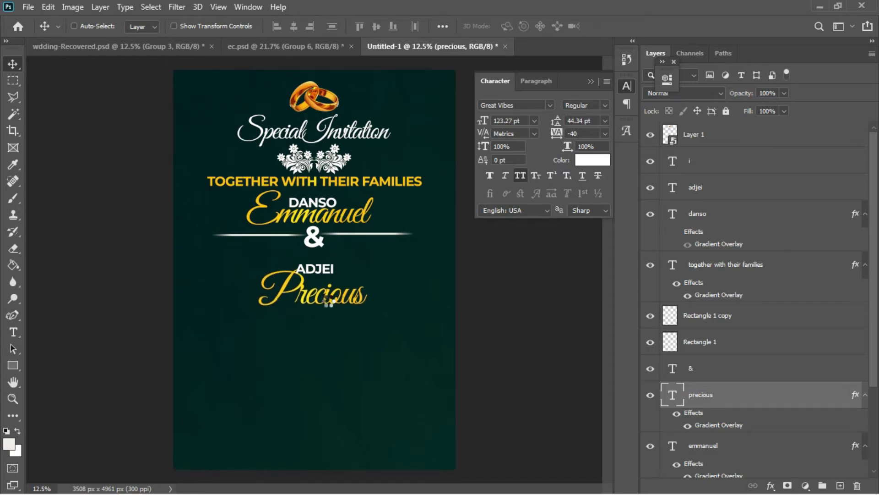
key(shift+Up)
key(shift+Up)
key(shift+Up)
key(shift+Up)
key(shift+Up)
key(shift+Up)
key(shift+Up)
key(shift+Up)
key(shift+Up)
key(shift+Up)
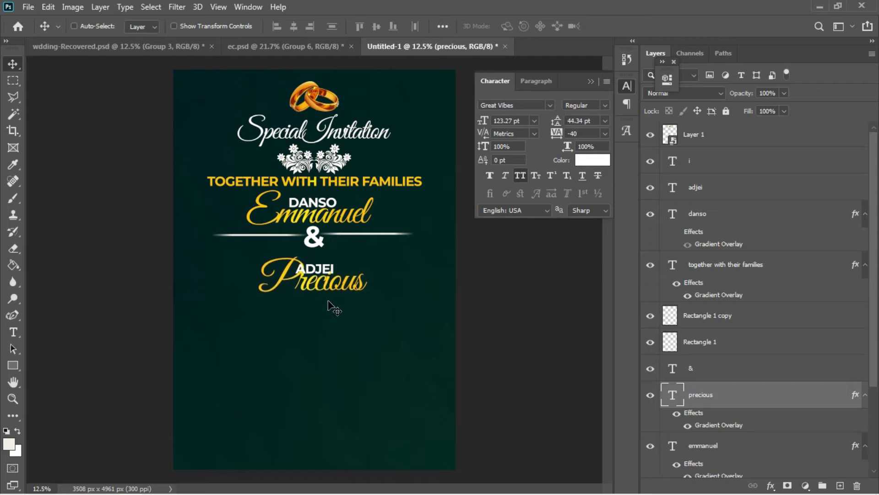
key(shift+Up)
key(shift+Up)
key(shift+Up)
key(shift+Up)
key(shift+Up)
key(shift+Up)
key(shift+Up)
key(shift+Up)
key(shift+Up)
key(shift+Up)
key(shift+Up)
key(shift+Up)
key(shift+Up)
key(shift+Up)
key(shift+Up)
key(shift+Up)
key(shift+Up)
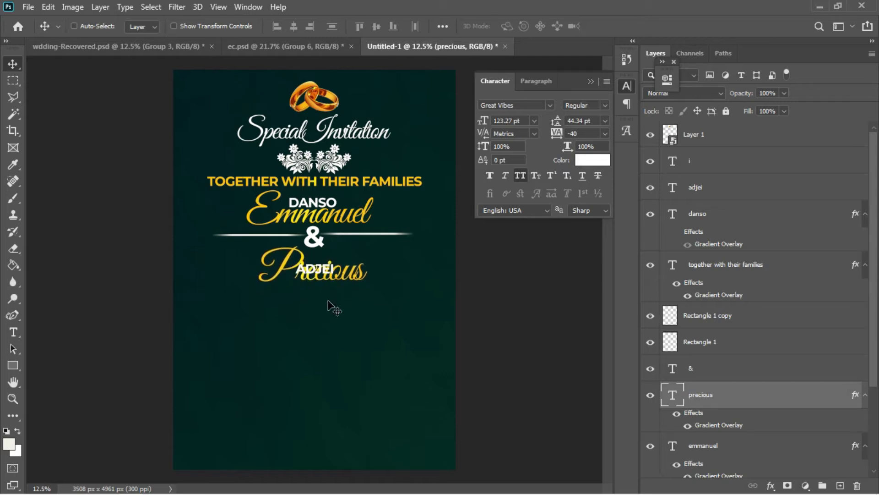
key(shift+Down)
key(shift+Down)
key(shift+Down)
key(shift+Down)
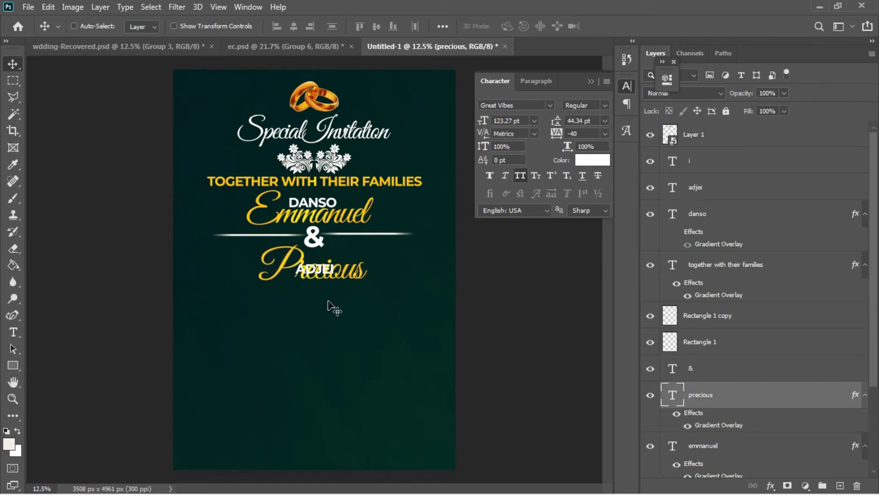
Select the bride's surname layer and nudge it up and slightly right, between the ampersand and her script first name.
right_click(328, 270)
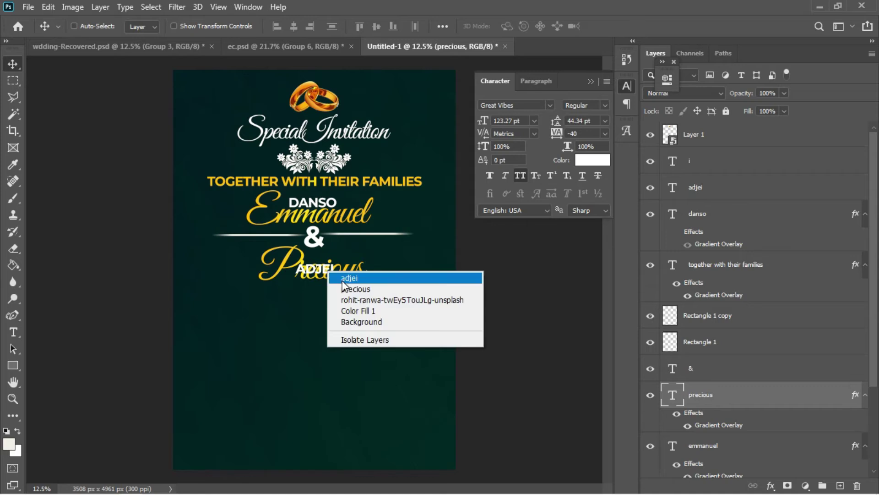
click(344, 278)
key(shift+Up)
key(shift+Up)
key(shift+Up)
key(shift+Up)
key(shift+Up)
key(shift+Up)
key(shift+Up)
key(shift+Up)
key(shift+Up)
key(shift+Up)
key(shift+Up)
key(shift+Up)
key(shift+Up)
key(shift+Up)
key(shift+Right)
key(shift+Right)
key(shift+Right)
key(shift+Right)
key(shift+Right)
key(shift+Right)
key(shift+Right)
key(shift+Right)
key(shift+Right)
key(shift+Right)
key(shift+Right)
key(shift+Right)
key(shift+Up)
key(shift+Up)
key(shift+Up)
key(shift+Up)
key(shift+Up)
key(shift+Up)
key(shift+Up)
key(shift+Up)
key(shift+Up)
key(shift+Up)
key(shift+Up)
key(shift+Up)
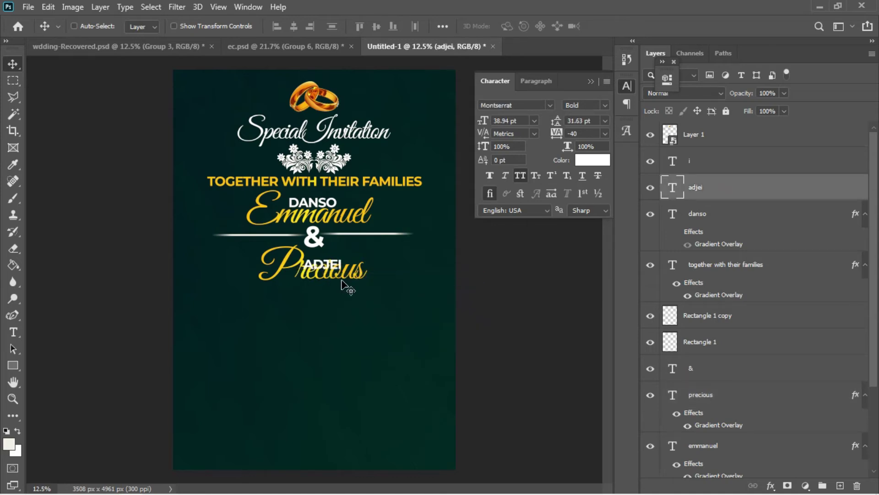
key(shift+Up)
key(shift+Up)
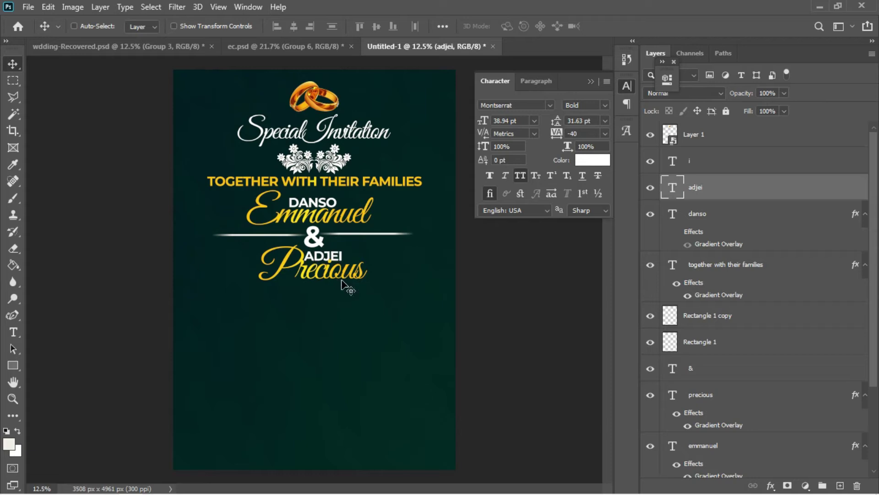
key(shift+Up)
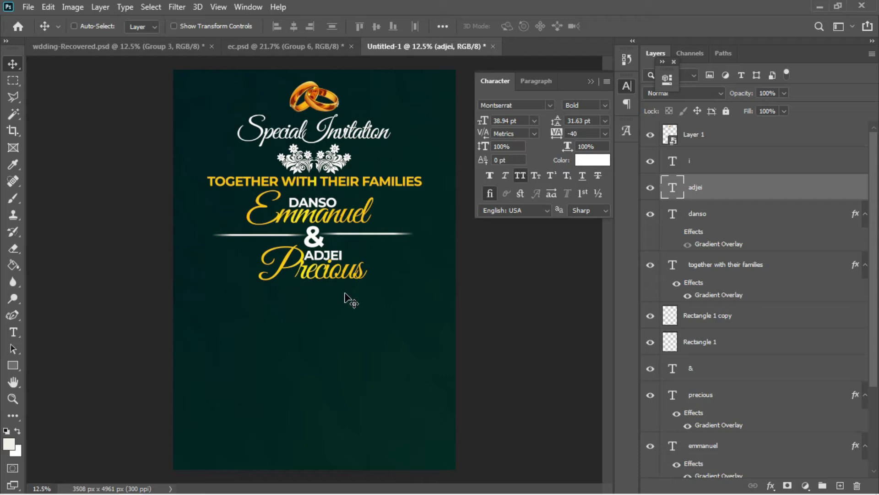
Duplicate the bride's surname below the names and replace the copy's text with Notepad's two lines "REQUEST THE HONOUR OF YOUR PRESENCE ON THEIR WEDDING DAY".
mouse_move(222, 491)
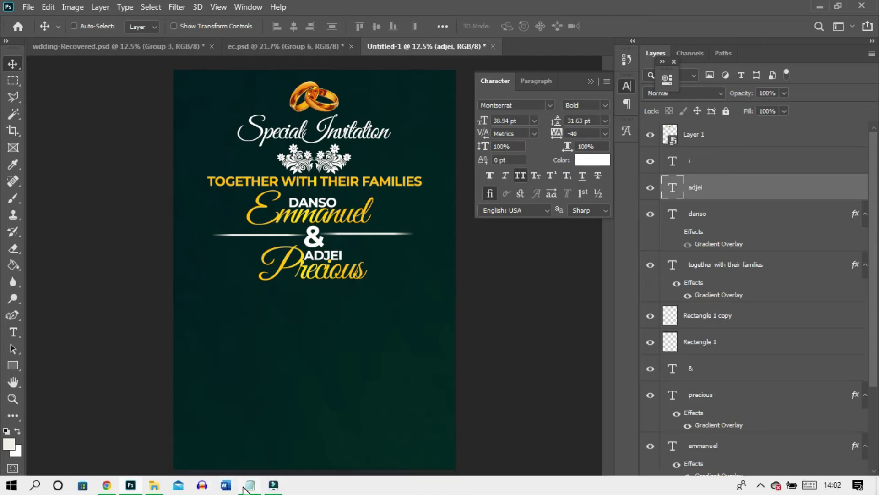
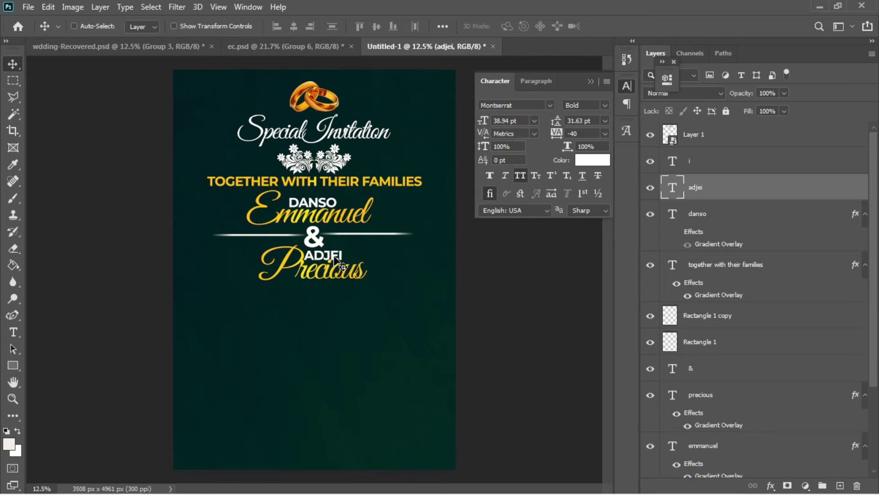
drag(337, 260, 330, 330)
key(t)
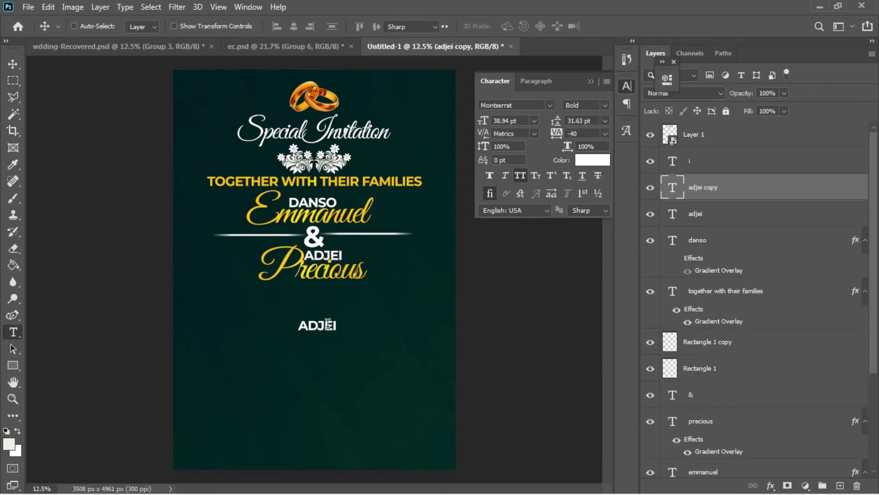
double_click(324, 325)
key(BackSpace)
text(REQUEST THE HONOUR OF YOUR PRESENCE ON THEIR WEDDING DAY)
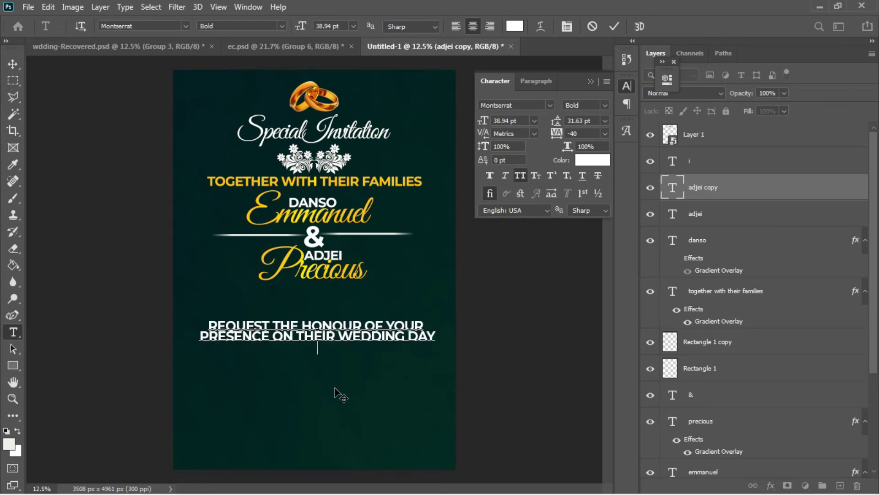
click(12, 64)
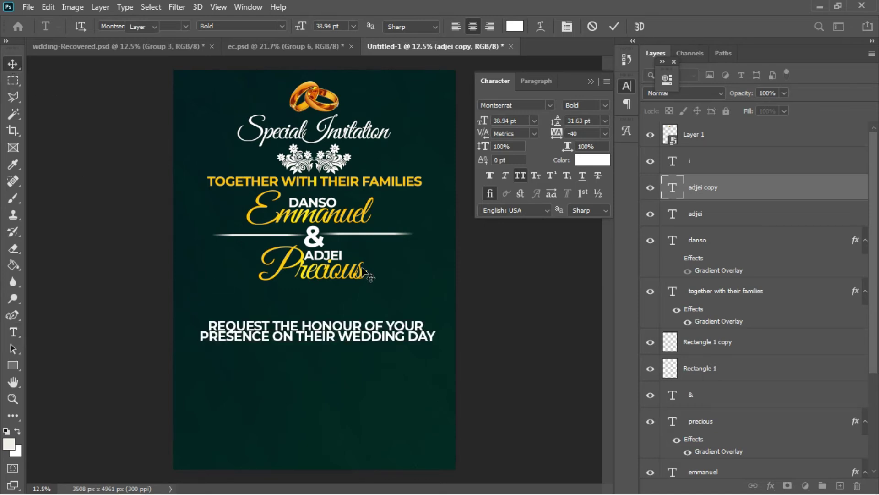
Move the two-line request text just beneath the bride's script name, center it horizontally on the canvas and remove the selection.
drag(401, 322, 384, 295)
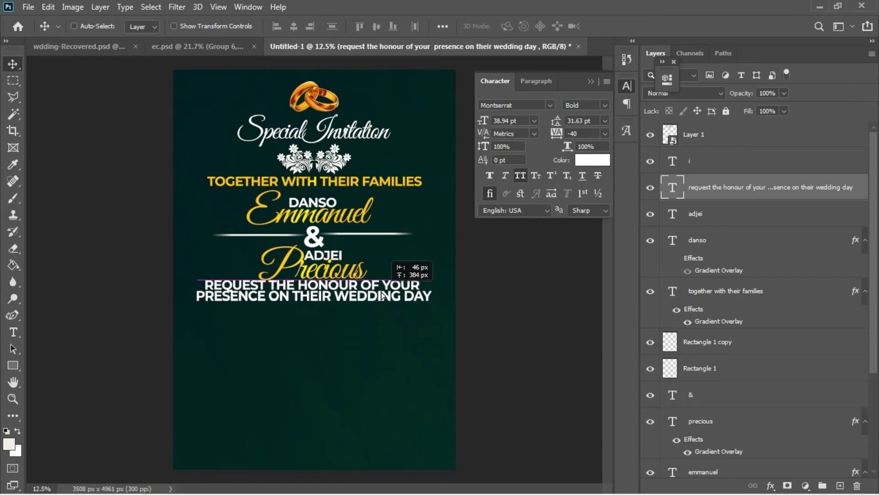
key(ctrl+a)
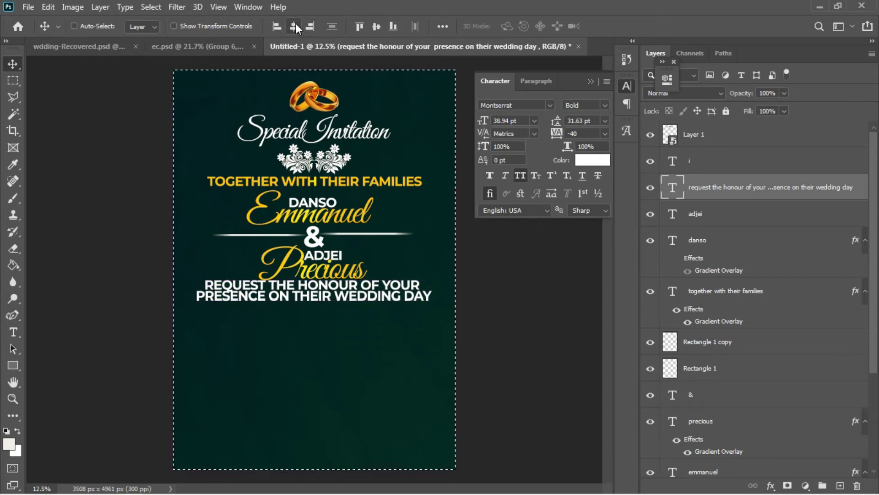
key(ctrl+d)
key(shift+Down)
key(shift+Down)
key(shift+Down)
key(shift+Down)
key(shift+Down)
key(shift+Down)
key(shift+Down)
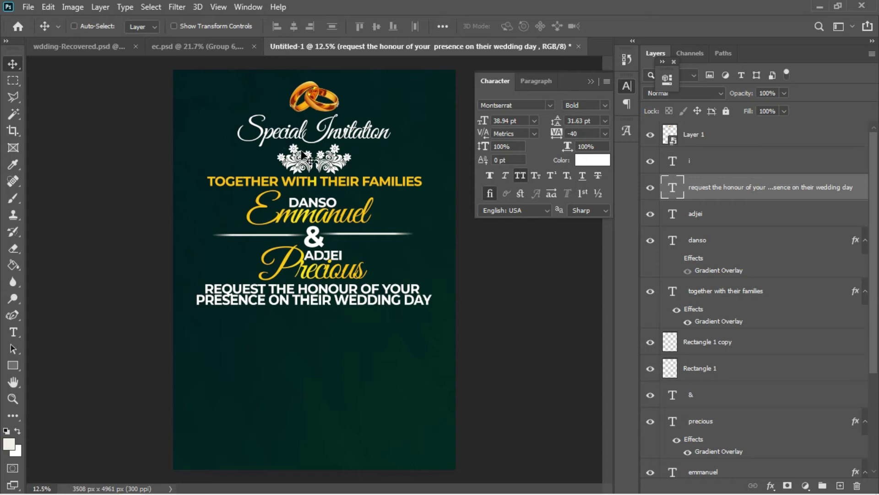
Duplicate the white floral ornament and place the copy directly below the two-line request text.
right_click(329, 159)
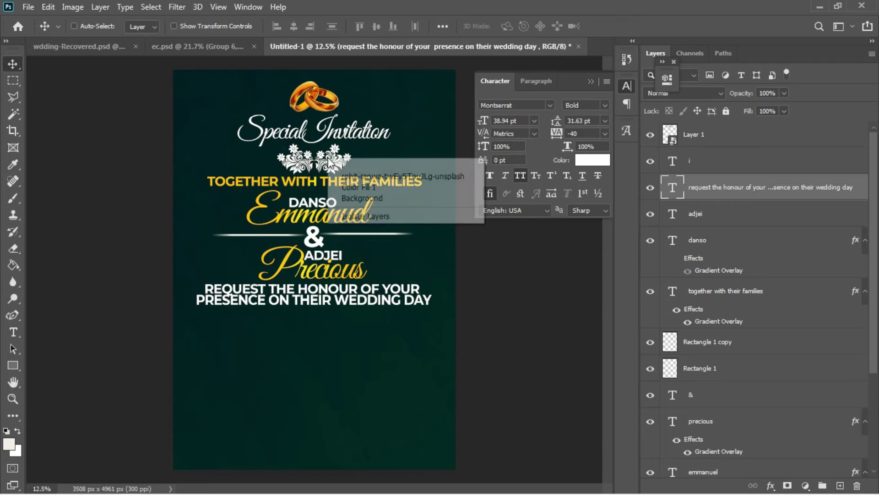
click(334, 164)
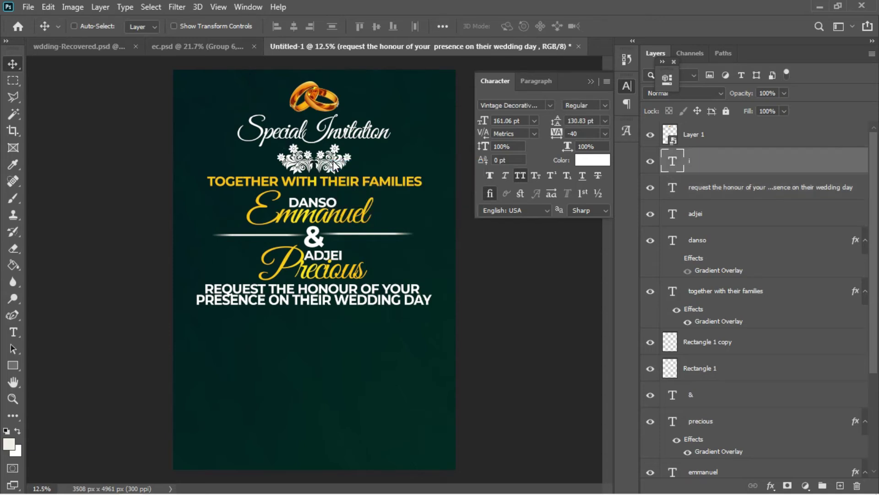
key(ctrl+j)
drag(334, 164, 336, 326)
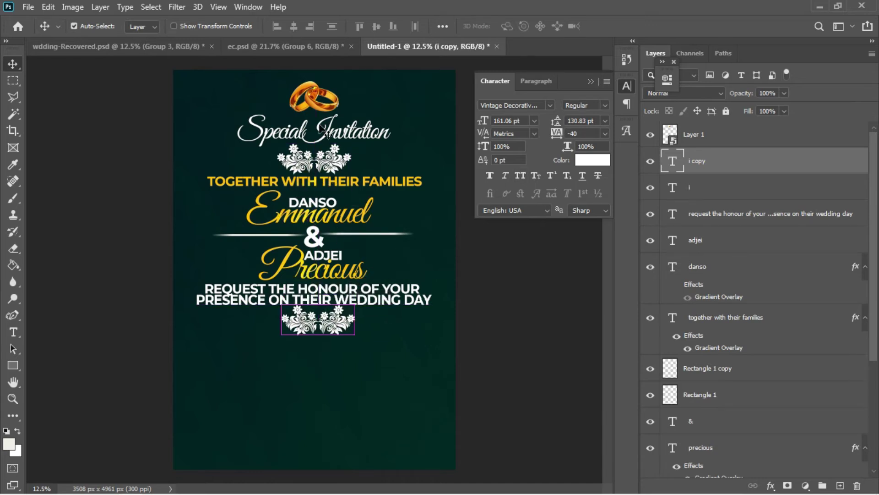
Center the copied floral ornament horizontally on the canvas, remove the selection and nudge the ornament slightly down.
key(ctrl+a)
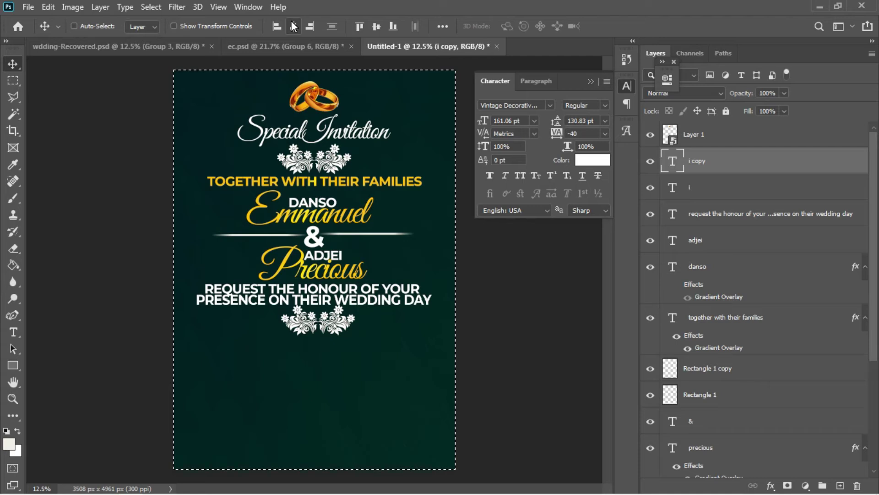
click(293, 26)
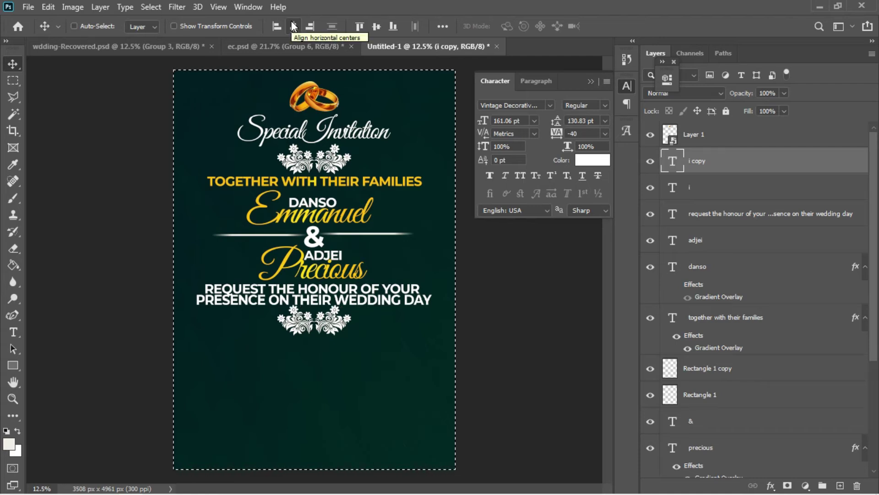
key(ctrl+d)
key(shift+Down)
key(shift+Down)
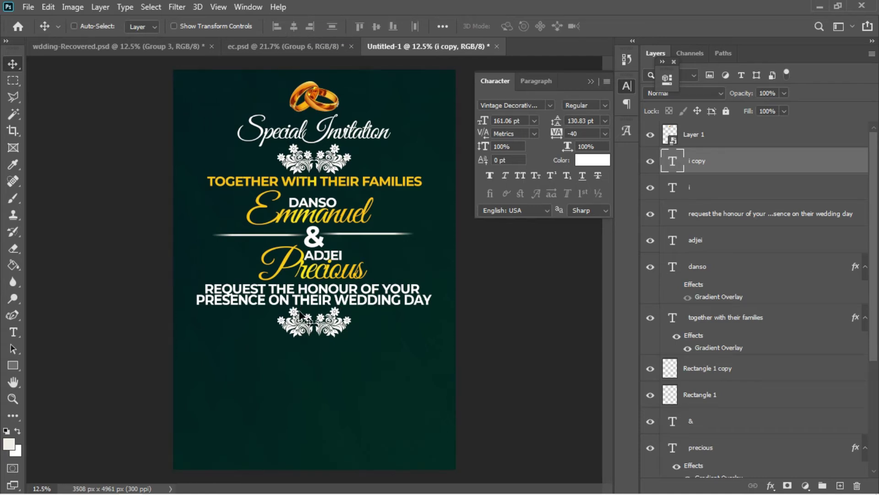
Switch to Notepad, copy the date and venue lines from "DATE: SATURDAY 25TH JUNE 2022" to "GATEWAY RADIO", and return to Photoshop.
mouse_move(280, 493)
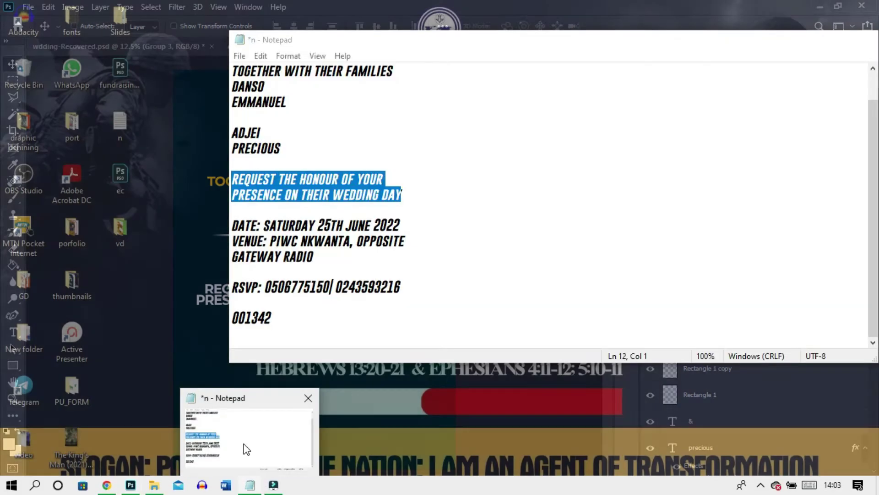
click(246, 447)
drag(233, 224, 319, 258)
key(ctrl+c)
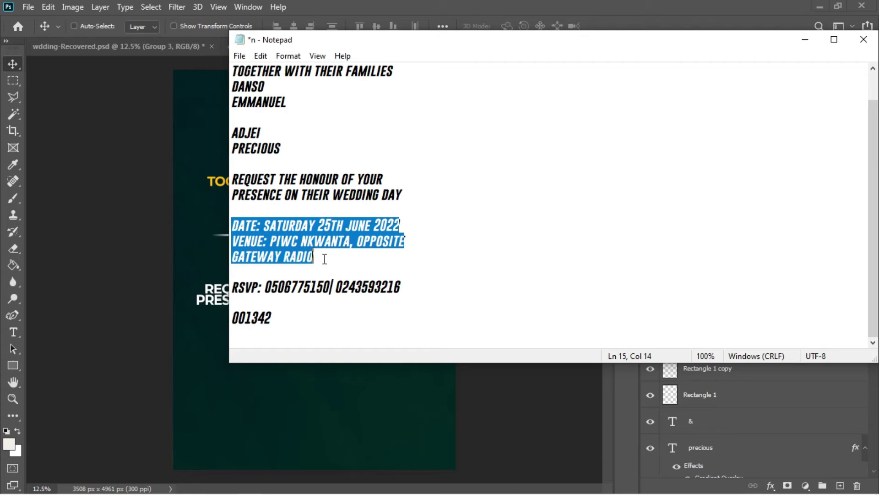
click(204, 271)
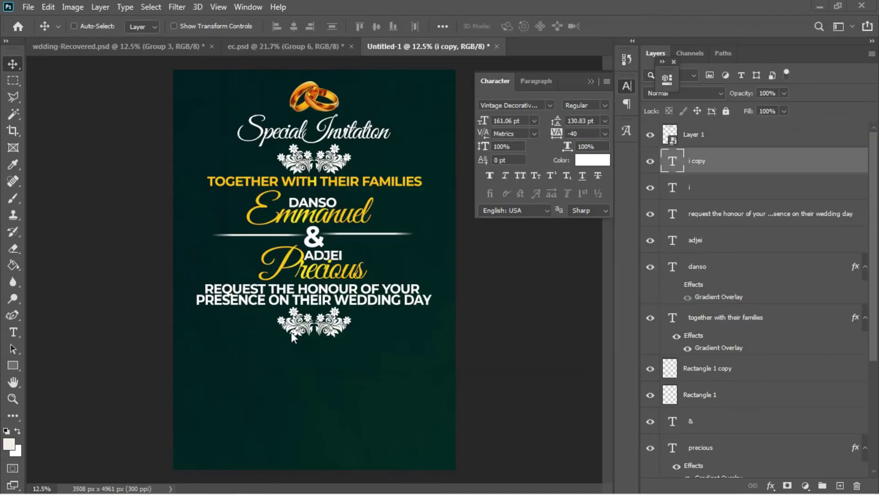
Duplicate the two-line wedding day request text and place the copy below the lower floral ornament.
right_click(345, 299)
click(454, 301)
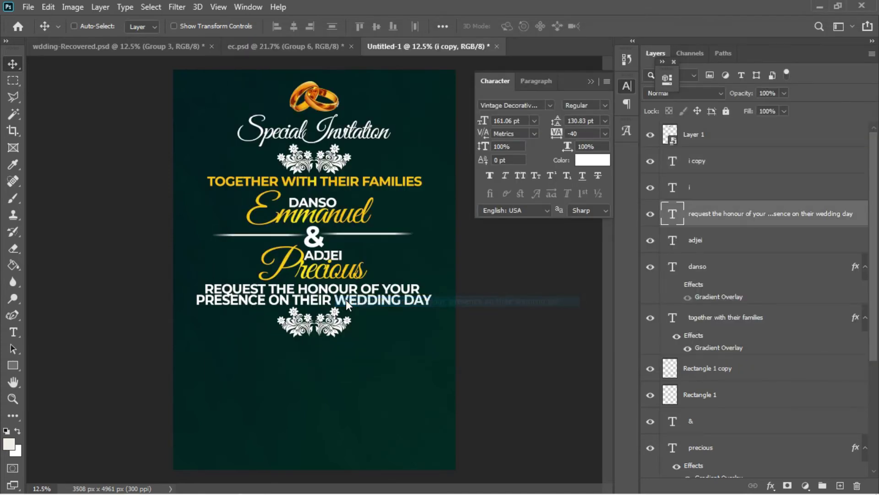
drag(346, 302, 341, 365)
Replace all text in the copied request block with the copied date and venue lines.
key(t)
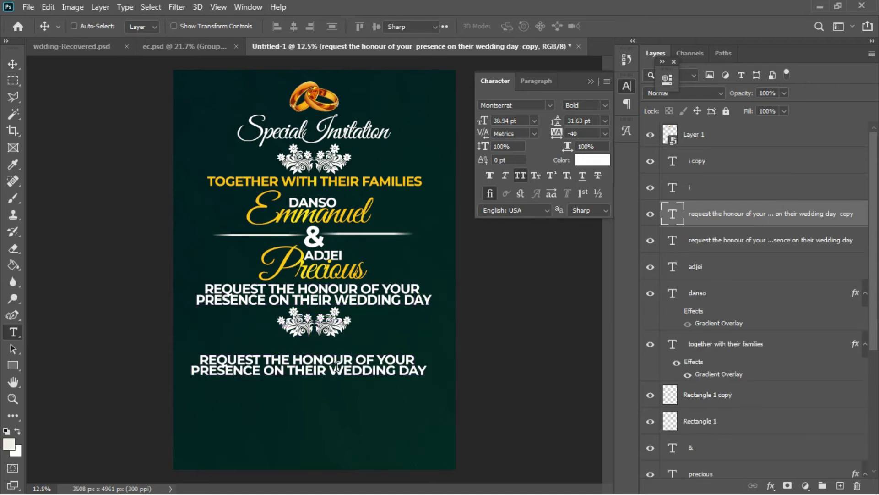
click(336, 366)
key(ctrl+a)
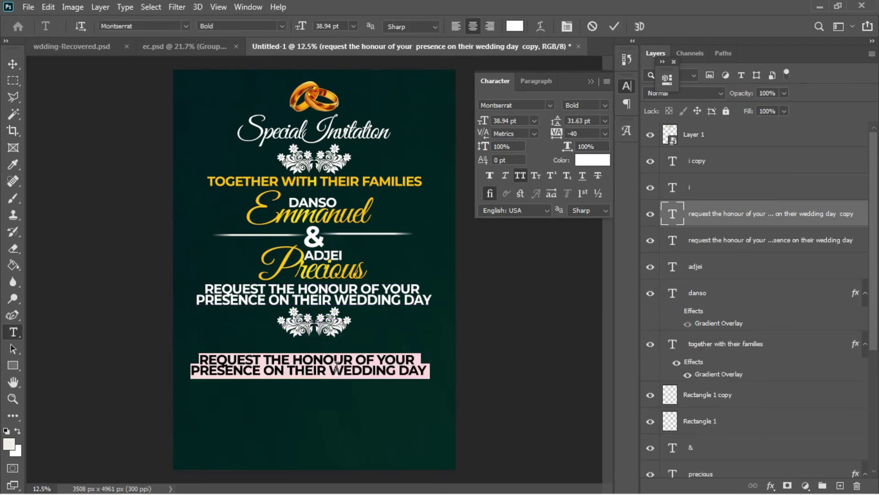
click(337, 372)
key(ctrl+a)
key(ctrl+v)
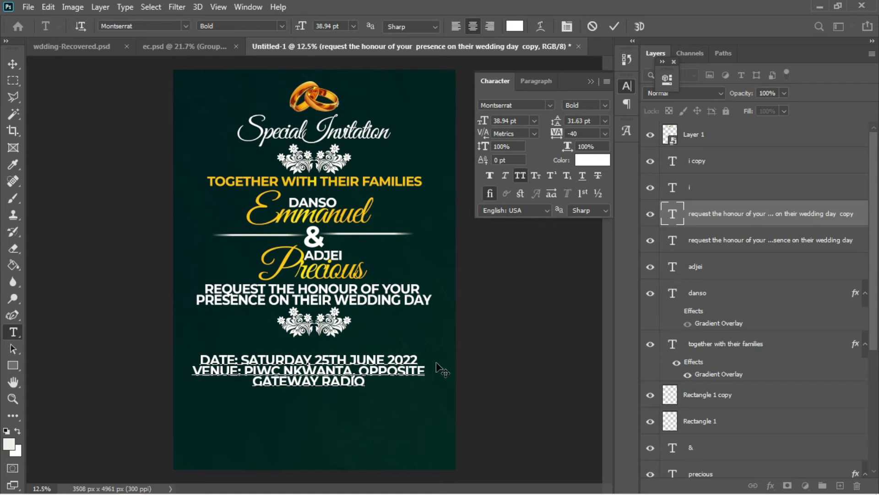
Recolor only the "DATE: SATURDAY 25TH JUNE 2022" line to yellow ffde00, sampled from the bride's script name, and commit the text.
drag(403, 358, 199, 356)
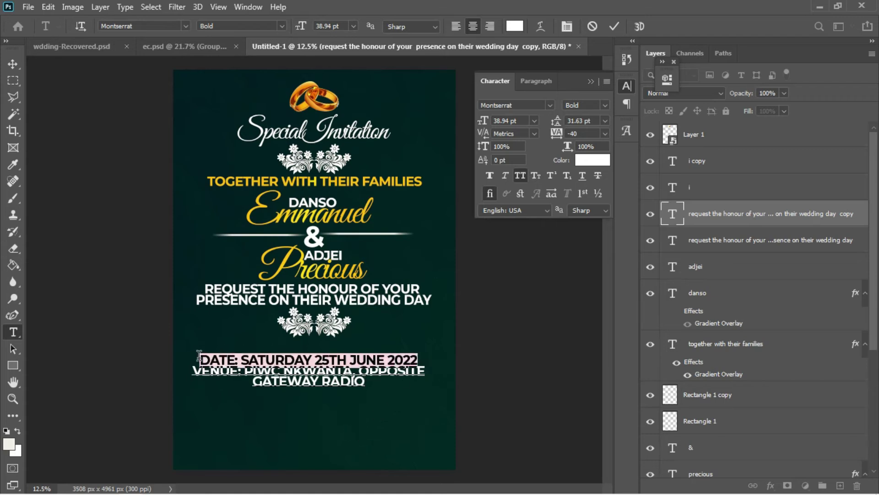
click(593, 160)
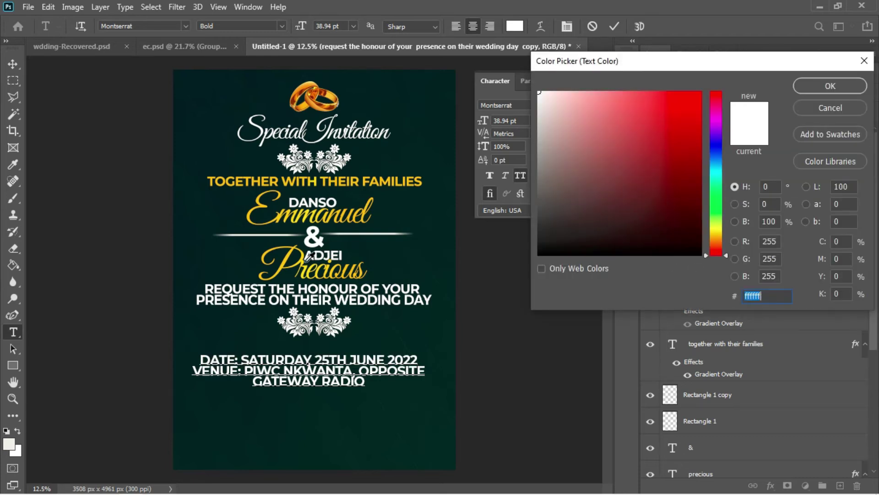
click(308, 263)
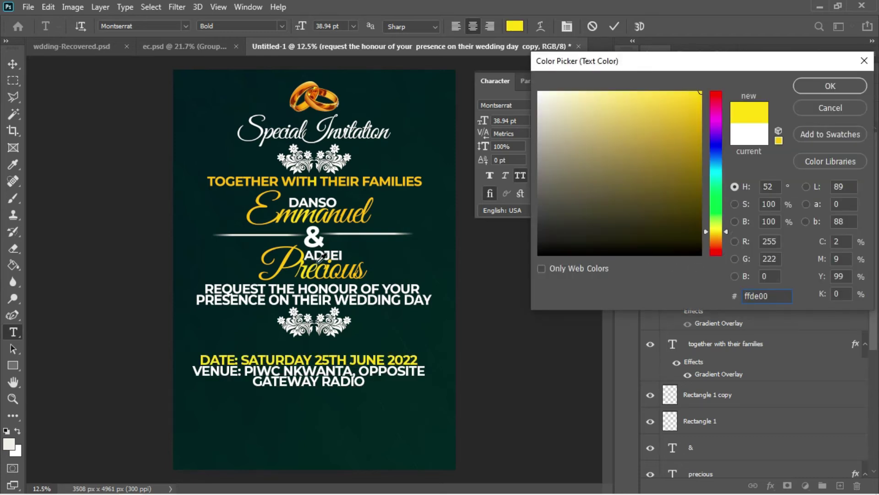
click(834, 93)
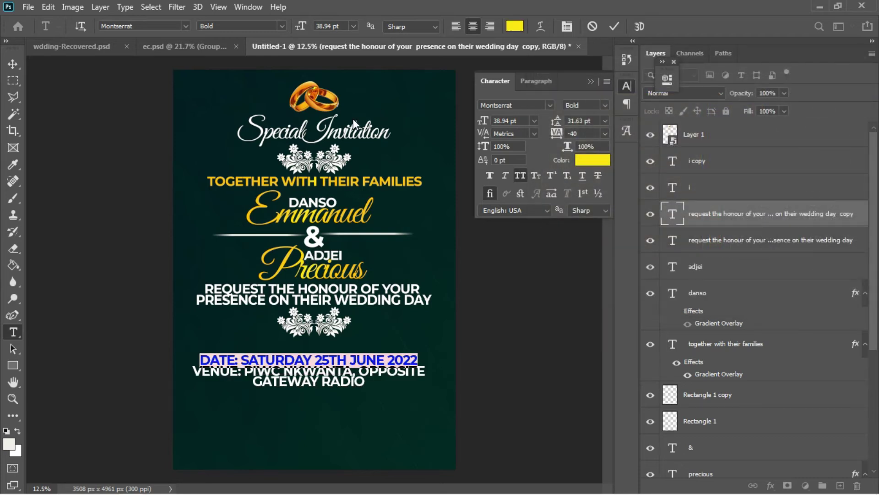
click(10, 62)
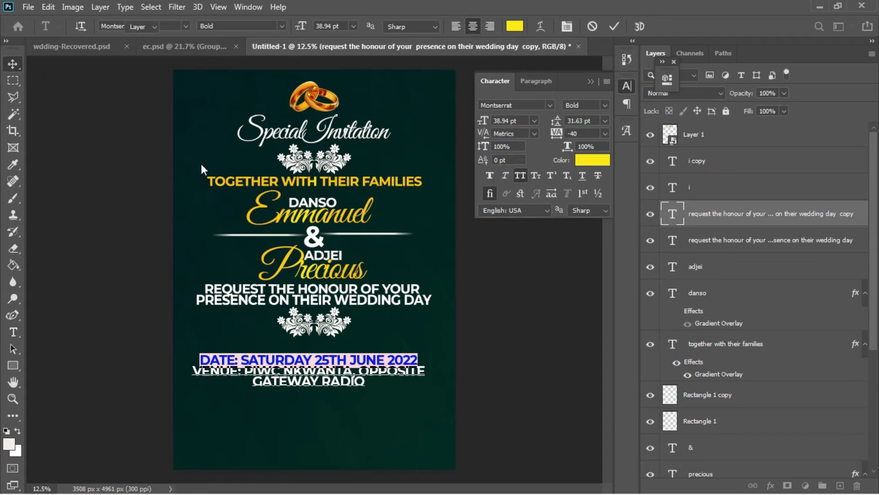
Center the date and venue text block horizontally on the canvas and remove the selection.
click(391, 360)
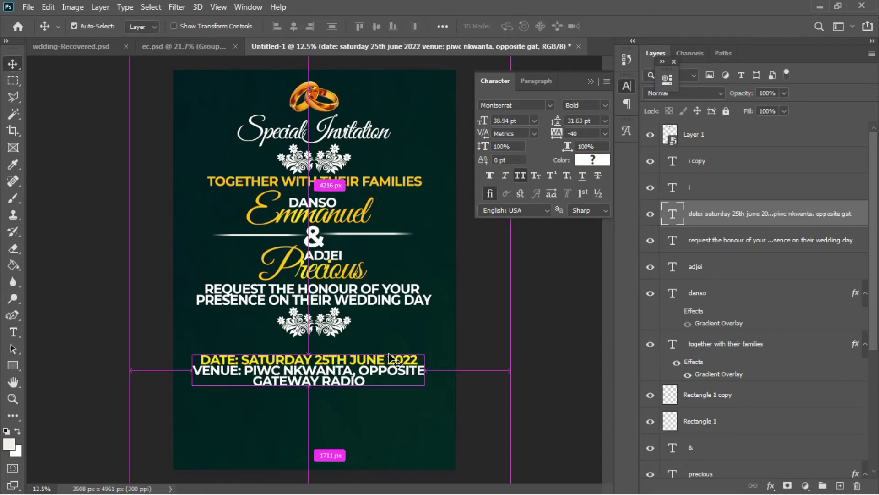
key(ctrl+a)
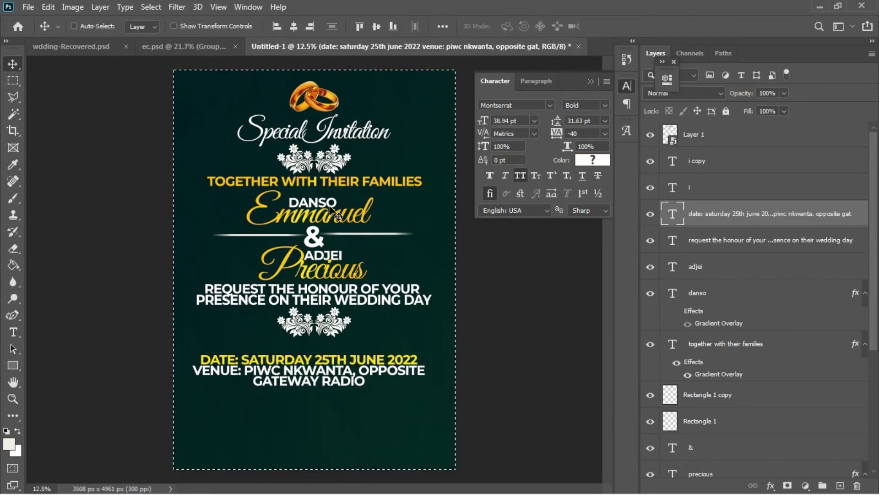
click(294, 27)
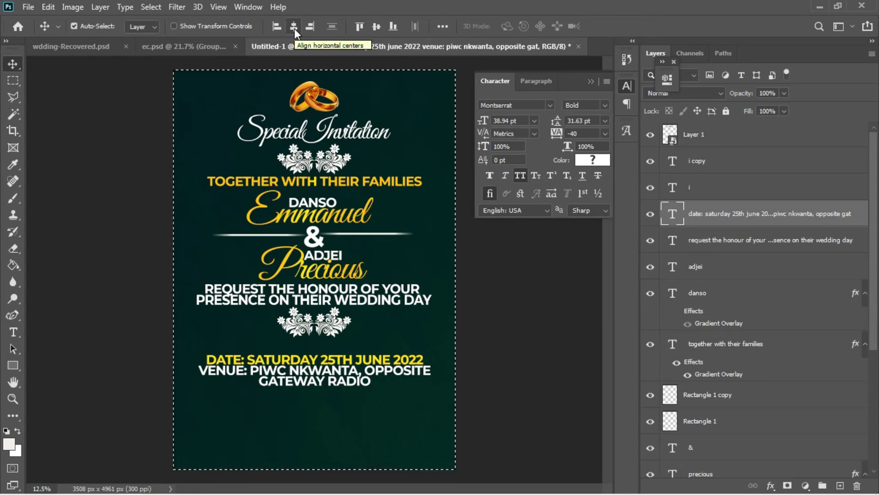
key(ctrl+d)
Move the date and venue text up until it sits just beneath the floral ornament.
key(shift+Up)
key(shift+Up)
key(shift+Up)
key(shift+Up)
key(shift+Up)
key(shift+Up)
key(shift+Up)
key(shift+Up)
key(shift+Up)
key(shift+Up)
key(shift+Up)
key(shift+Up)
key(shift+Up)
key(shift+Up)
key(shift+Up)
key(shift+Up)
key(shift+Up)
key(shift+Up)
key(shift+Up)
key(shift+Up)
key(shift+Up)
key(shift+Up)
key(shift+Up)
key(shift+Up)
key(shift+Up)
key(shift+Up)
key(shift+Up)
key(shift+Up)
key(shift+Up)
key(shift+Up)
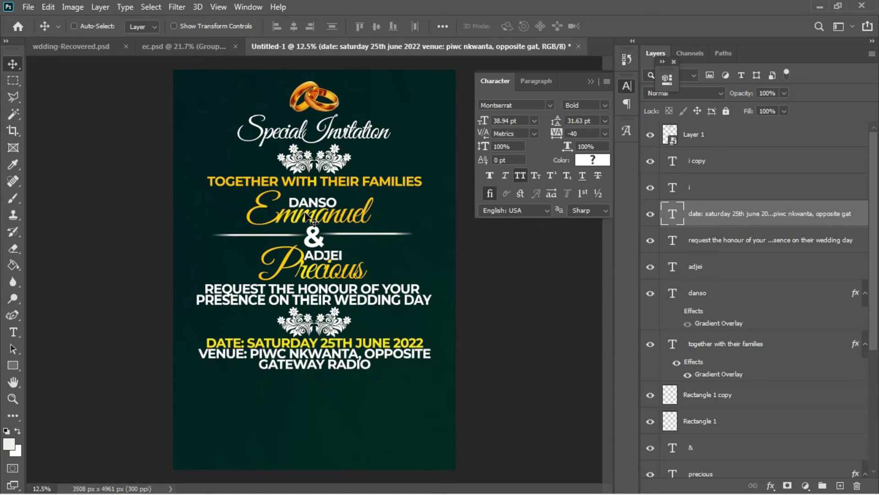
Duplicate the floral ornament above the date line and place the copy directly below the venue text.
right_click(331, 317)
click(348, 324)
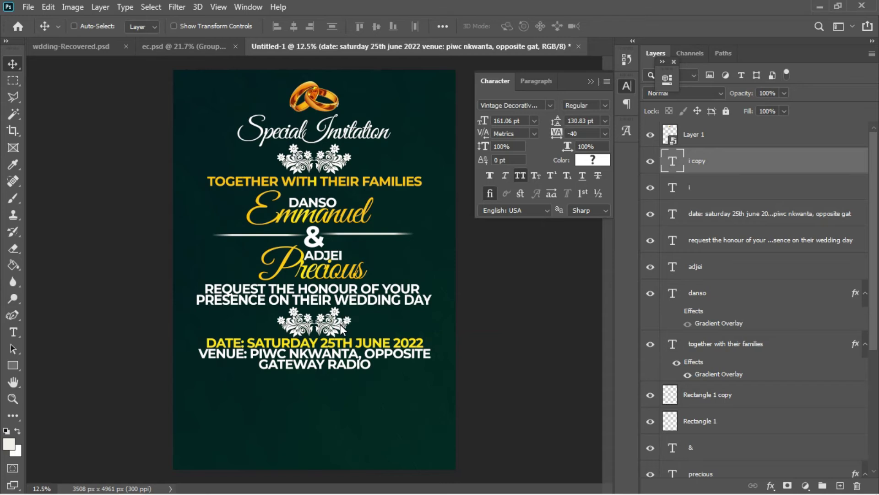
key(ctrl+j)
drag(340, 323, 339, 393)
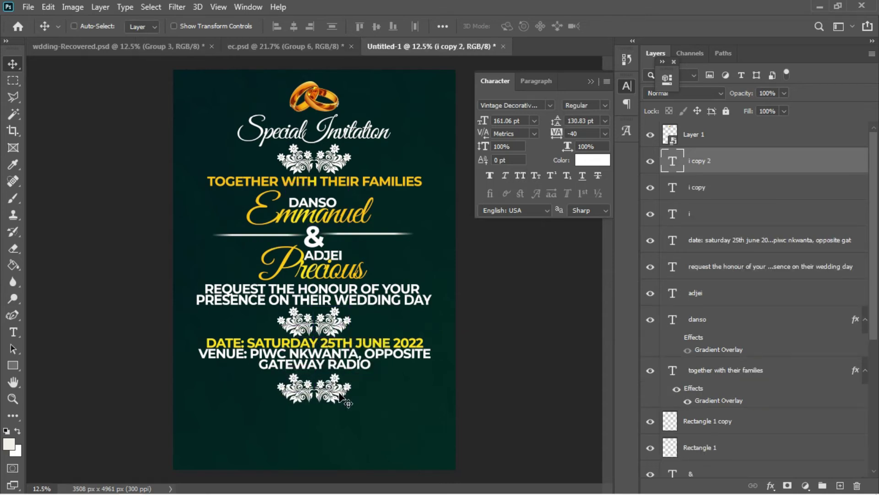
Center the lowest floral ornament horizontally on the canvas and remove the selection.
key(ctrl+a)
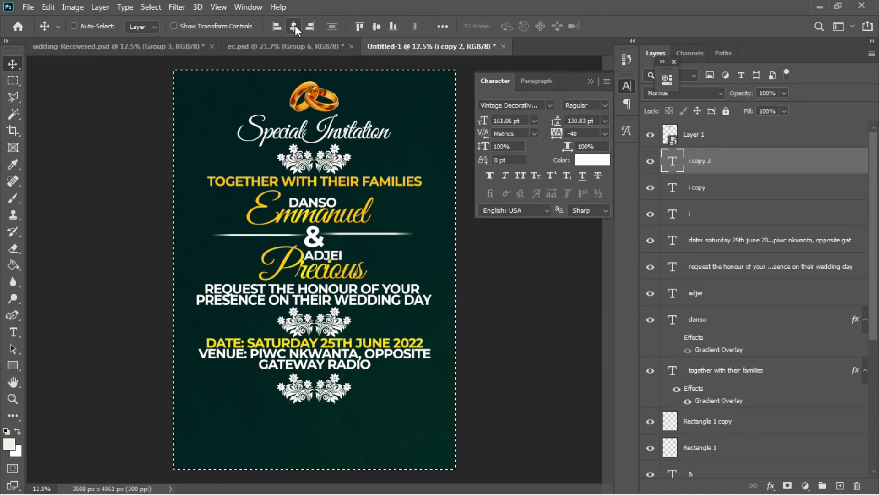
key(Down)
key(Return)
click(295, 26)
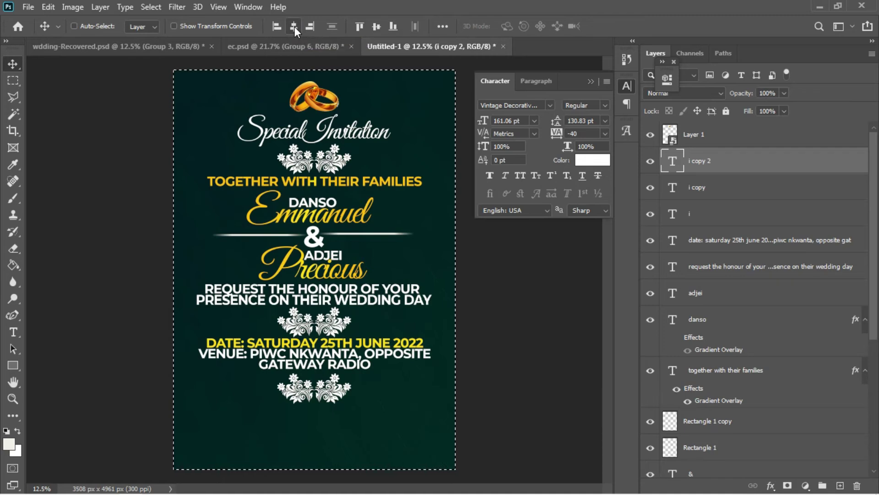
key(ctrl+d)
Fine-tune the lowest ornament's vertical position so it sits slightly closer beneath the venue text.
key(Up)
key(Up)
key(Up)
key(Up)
key(Up)
key(Up)
key(Up)
key(Up)
key(Up)
key(Up)
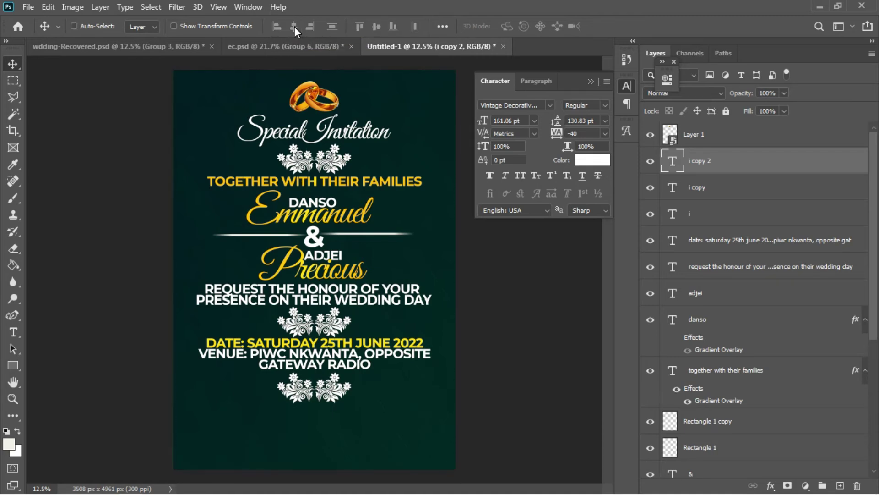
key(Down)
key(Down)
key(Down)
key(Down)
key(Down)
key(Down)
key(Down)
key(Down)
key(Down)
key(Down)
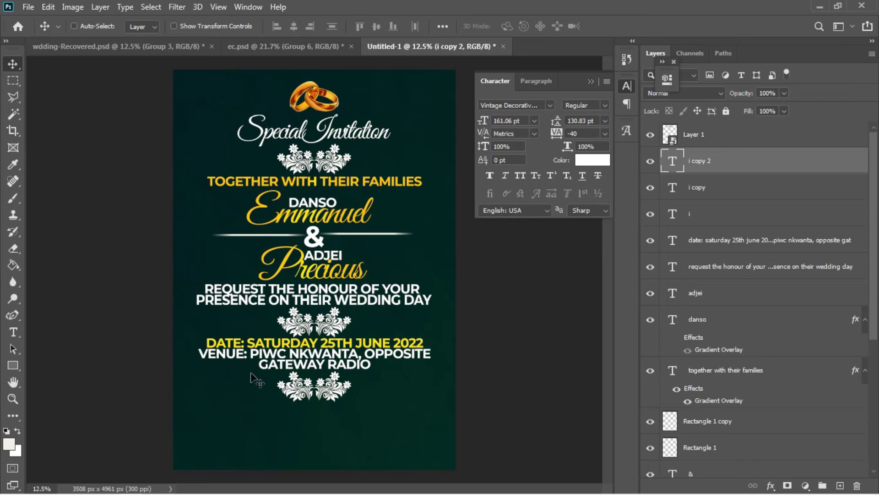
Switch to Notepad, copy the RSVP line with its phone numbers and return to Photoshop.
mouse_move(154, 493)
mouse_move(253, 490)
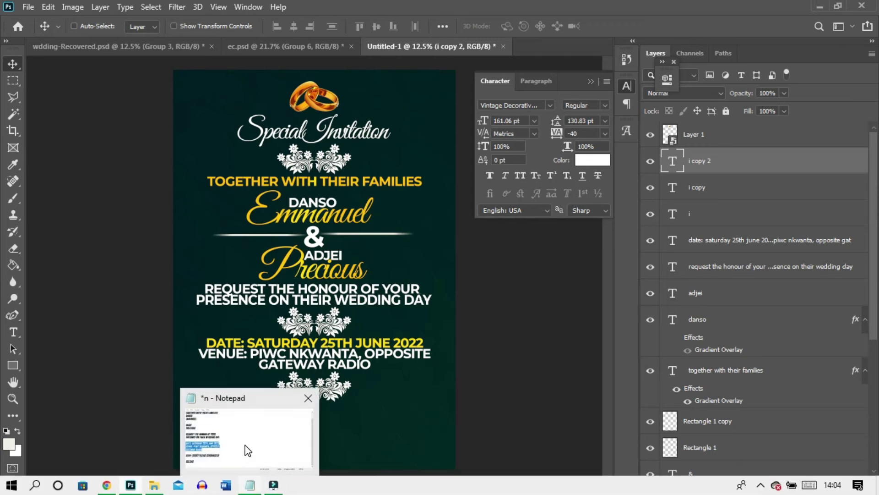
click(245, 452)
drag(402, 287, 231, 288)
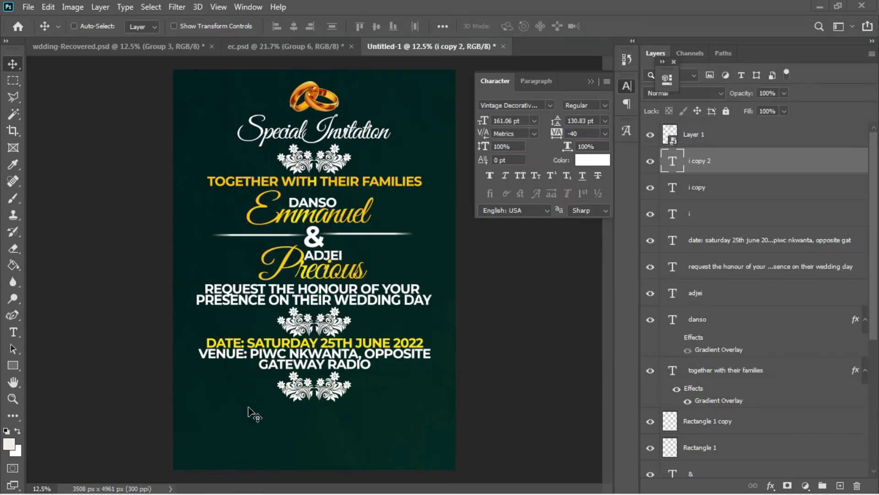
click(251, 413)
Add a new text line below the lowest ornament containing the copied RSVP contact line and select all its text.
key(t)
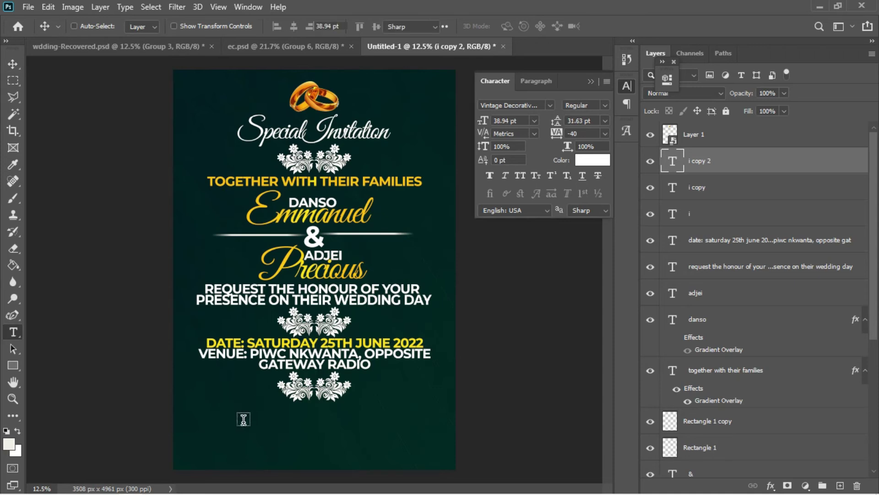
click(244, 419)
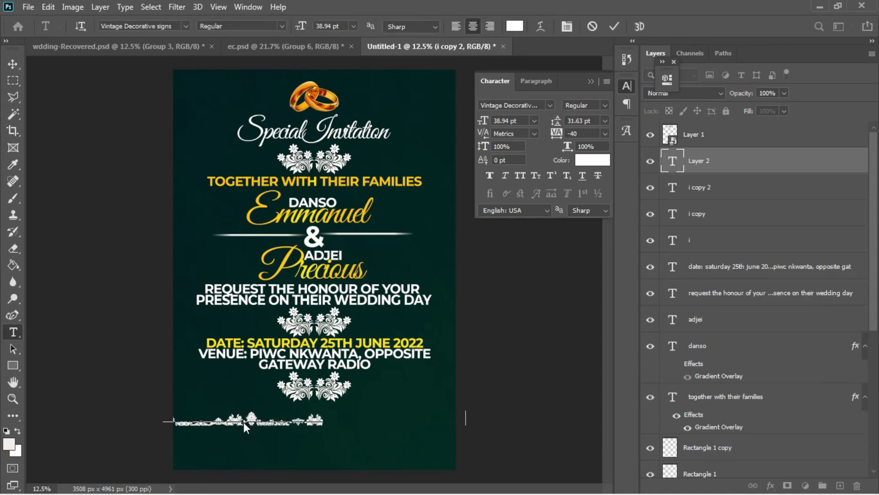
key(ctrl+a)
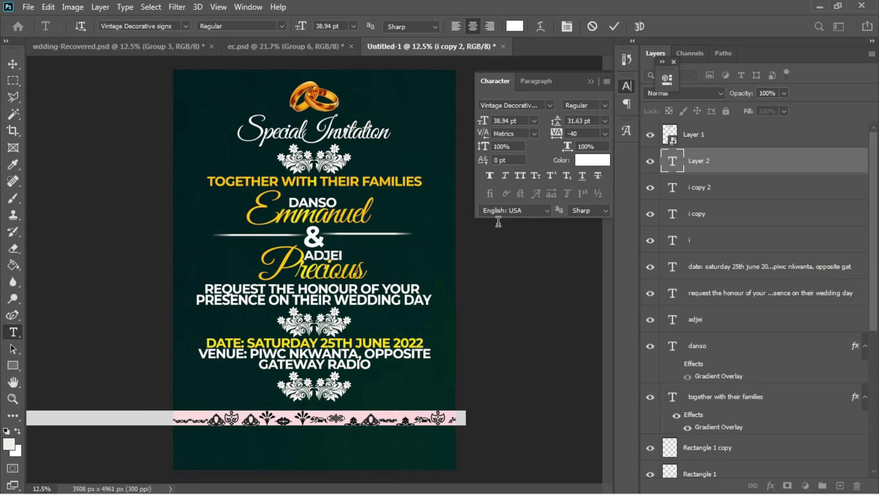
Set the RSVP line's font to Montserrat Bold and commit the text.
click(549, 106)
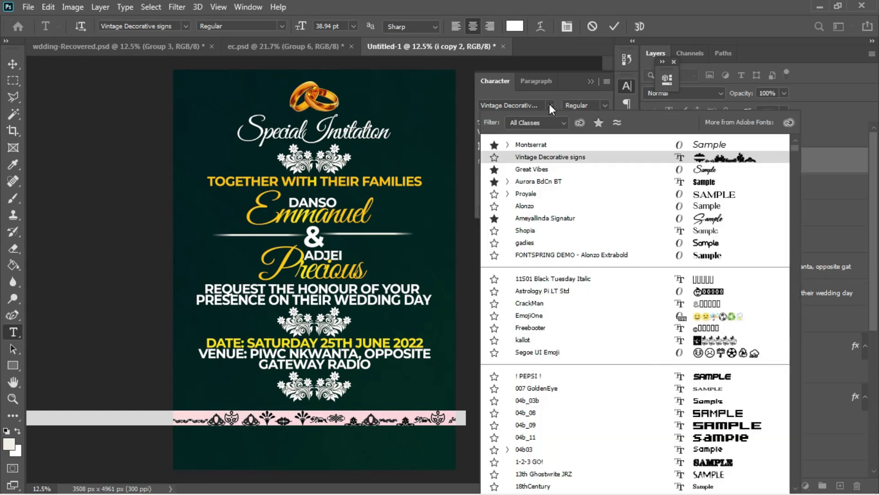
click(541, 144)
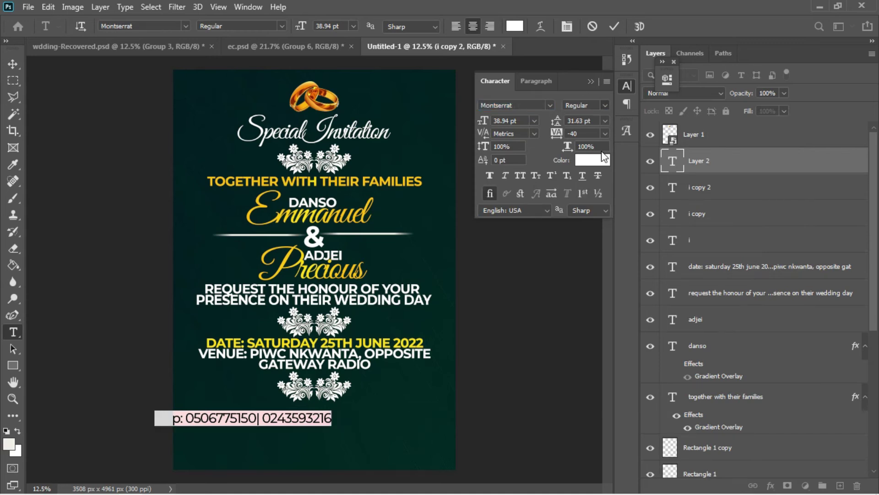
click(604, 105)
click(603, 232)
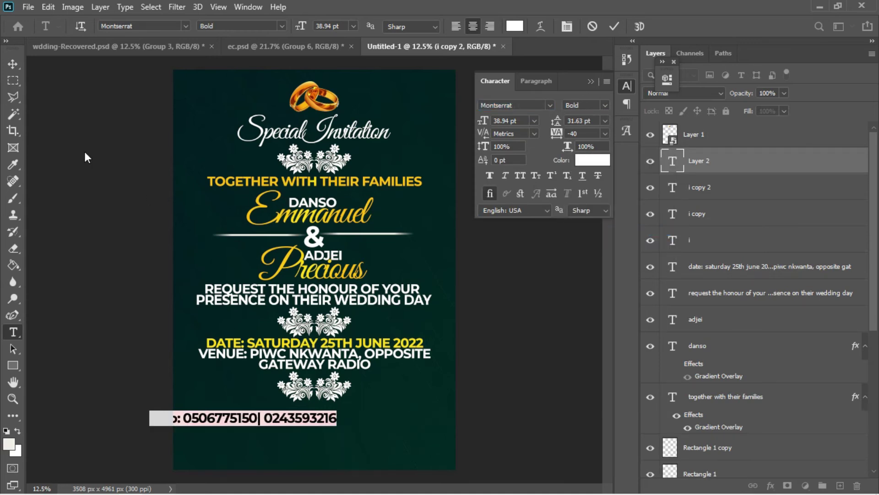
click(13, 64)
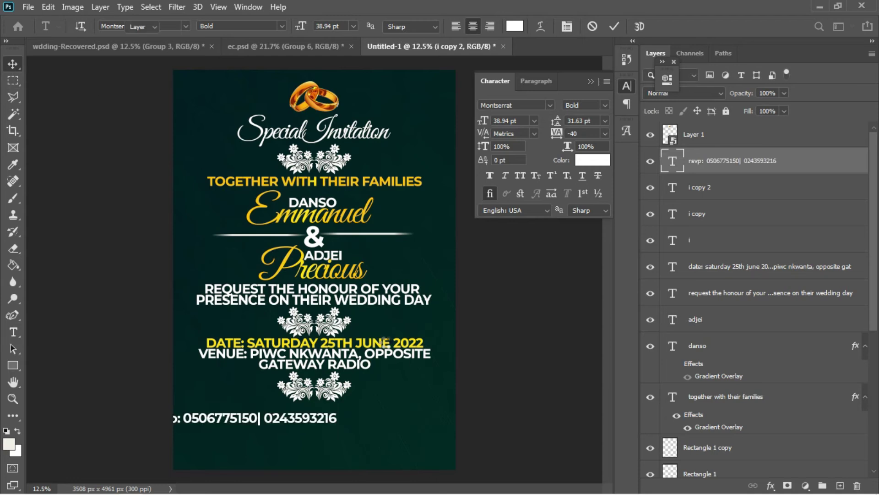
Center the RSVP line horizontally on the canvas, remove the selection and nudge its vertical position.
key(ctrl+a)
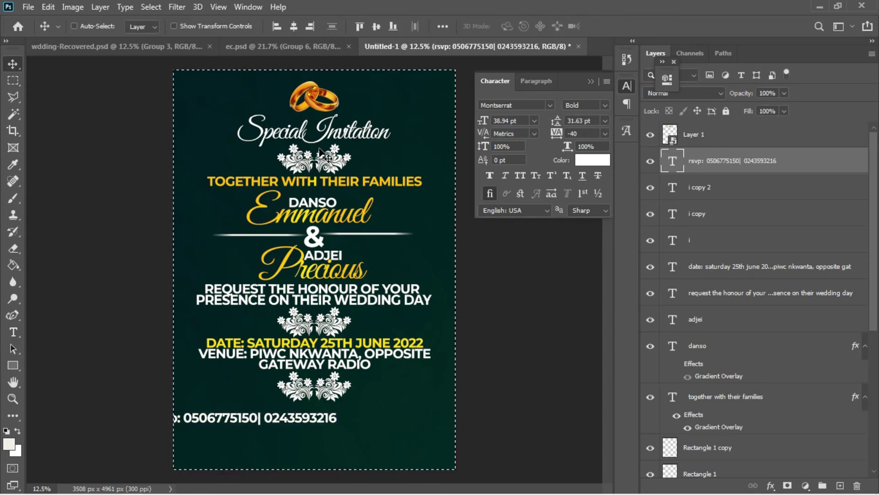
click(294, 27)
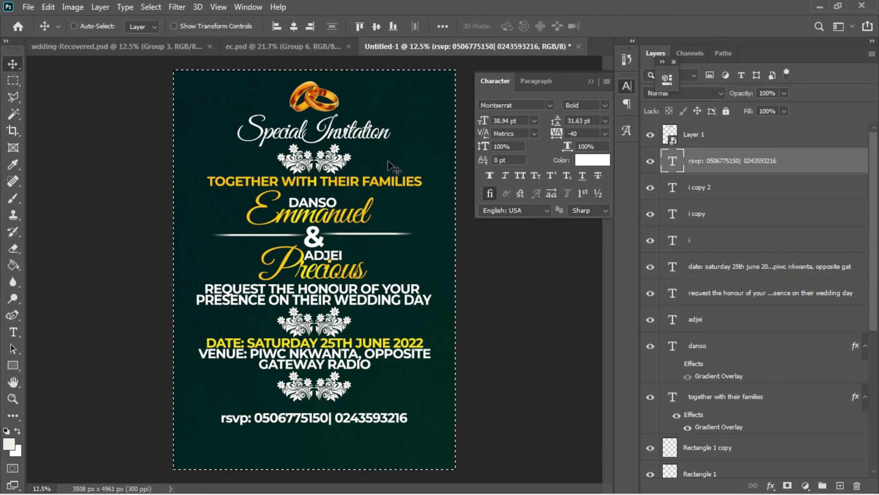
key(ctrl)
key(ctrl+d)
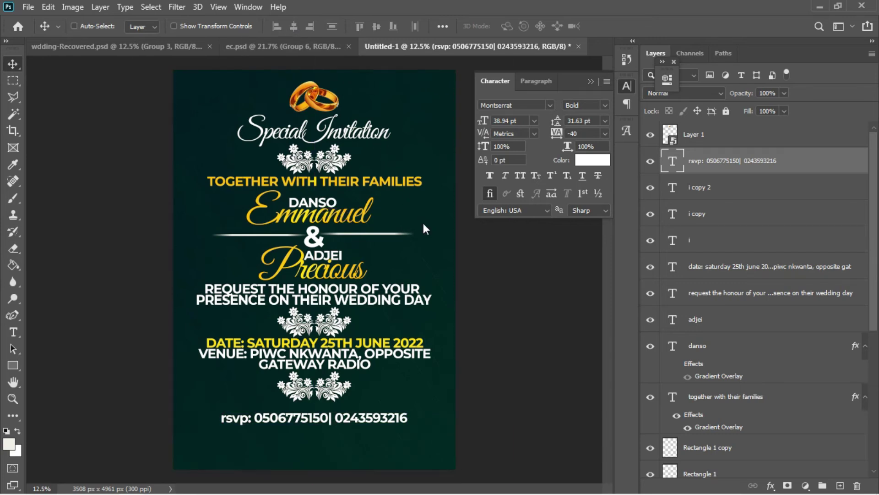
key(shift+Up)
key(shift+Down)
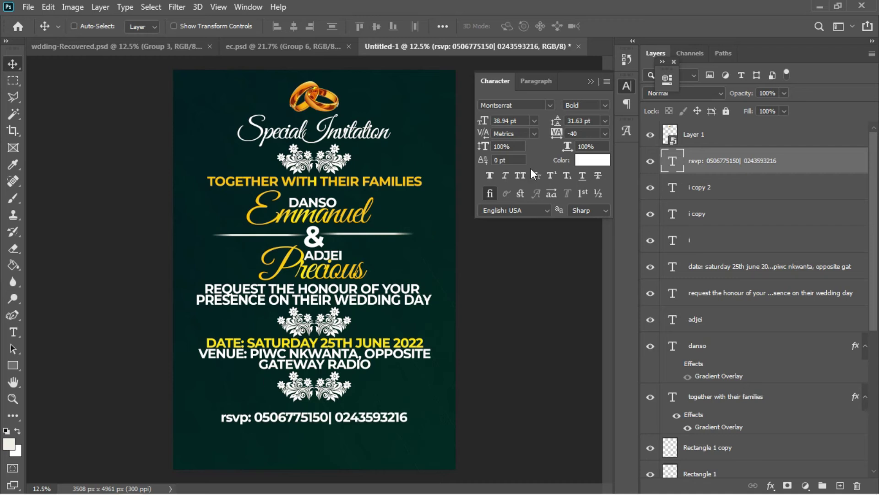
Set the RSVP line in All Caps and place a duplicate of it directly below the original.
click(519, 177)
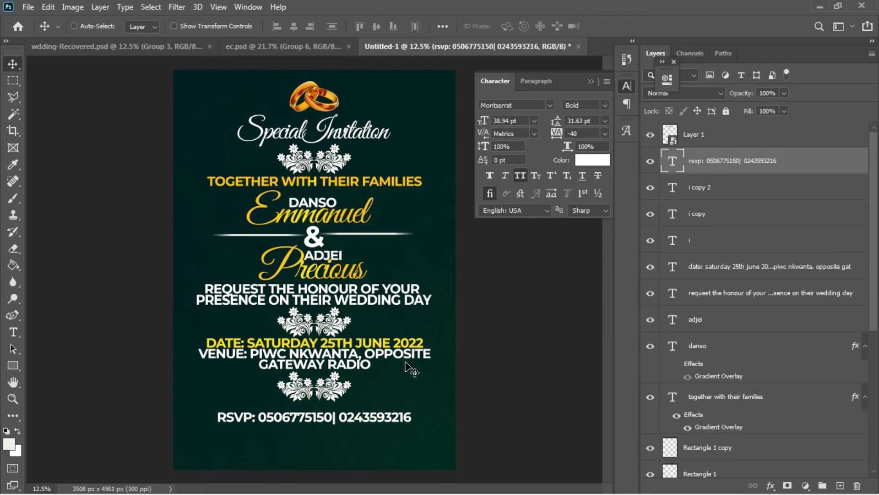
key(ctrl+j)
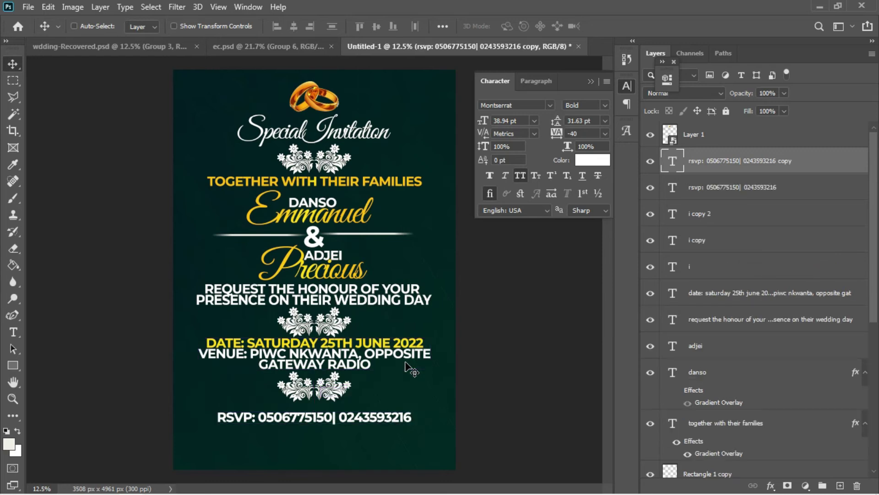
key(shift+Down)
key(shift+Down)
key(shift+Down)
key(shift+Down)
key(shift+Down)
key(shift+Down)
key(shift+Down)
key(shift+Down)
key(shift+Down)
key(shift+Down)
key(shift+Down)
key(shift+Down)
key(shift+Down)
key(shift+Down)
key(shift+Down)
key(shift+Down)
key(shift+Down)
key(shift+Down)
key(shift+Down)
key(shift+Down)
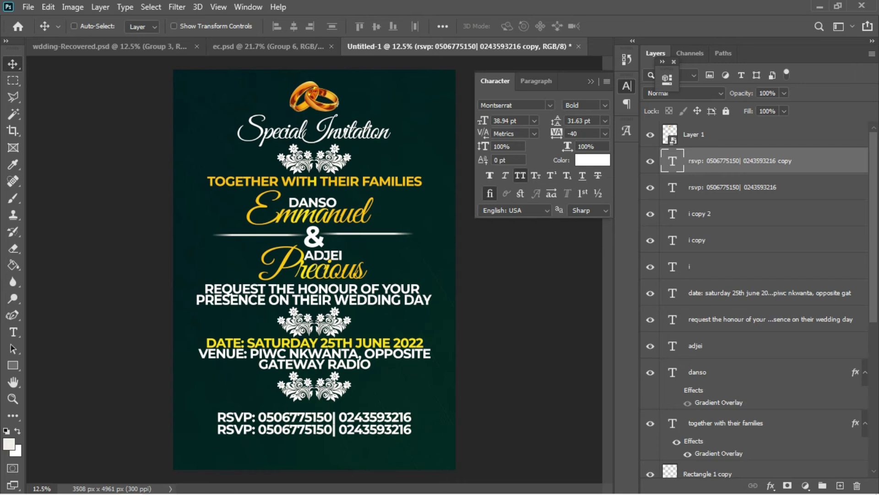
Place the red flower-wedding-engagement PNG from the vd folder, scaled down, in the canvas's lower-left corner.
mouse_move(203, 489)
mouse_move(154, 489)
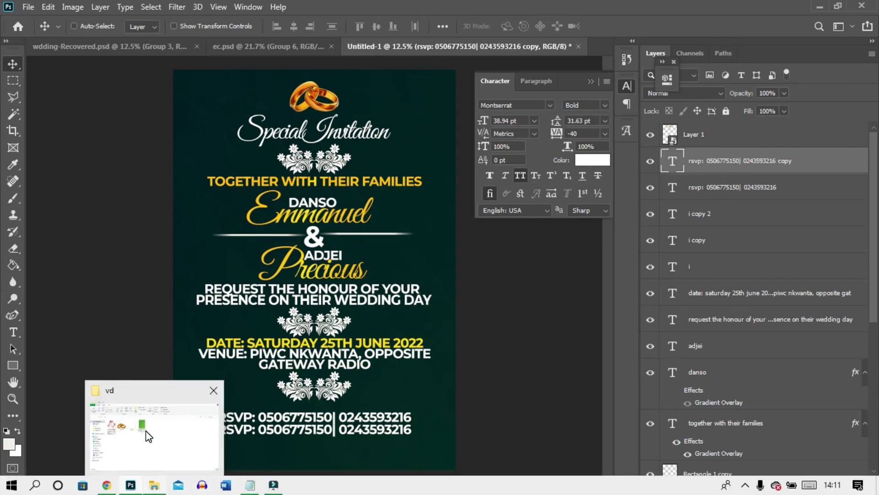
click(146, 431)
drag(156, 172, 215, 404)
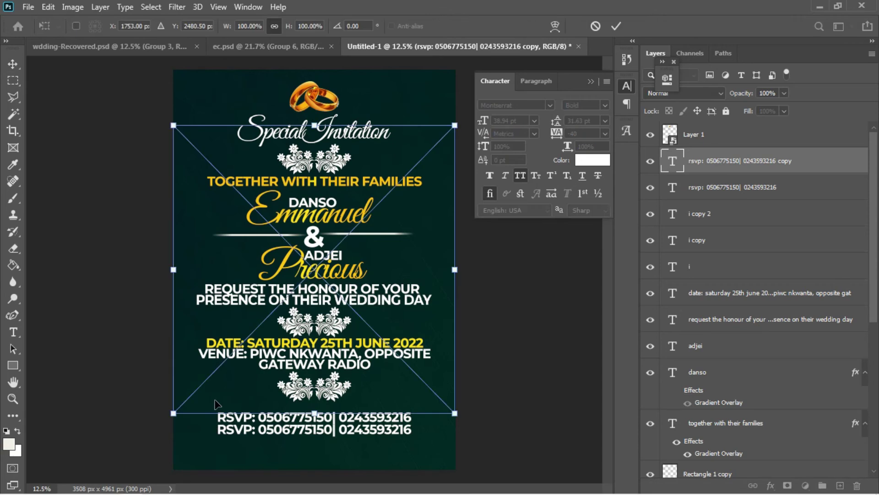
drag(456, 413, 234, 245)
key(Return)
drag(236, 187, 206, 437)
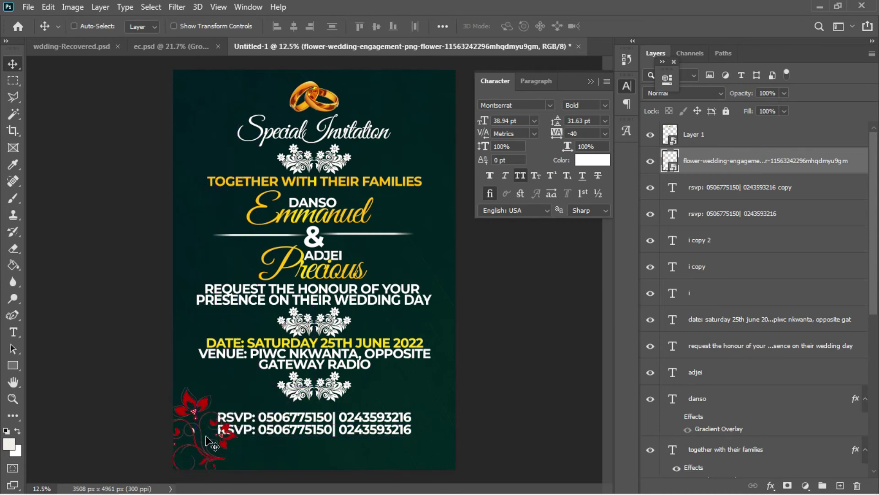
Scale the red flower down further and tuck it tightly into the canvas's lower-left corner.
key(ctrl+t)
drag(239, 475, 224, 463)
drag(222, 461, 204, 469)
key(Return)
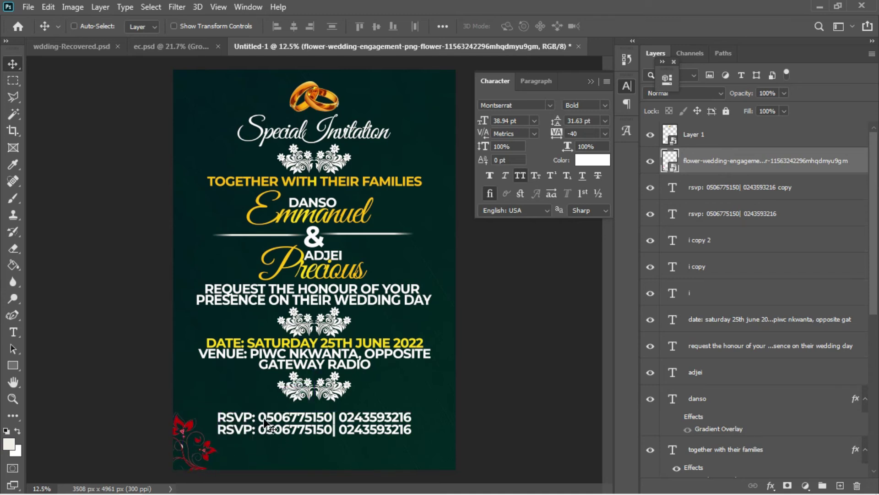
Select both RSVP text layers and combine them into one layer group.
right_click(264, 420)
click(278, 429)
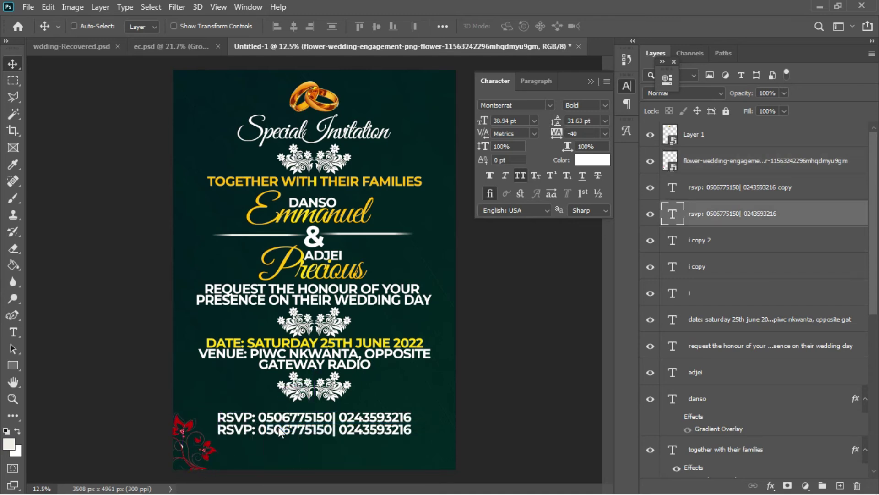
shift+click(706, 188)
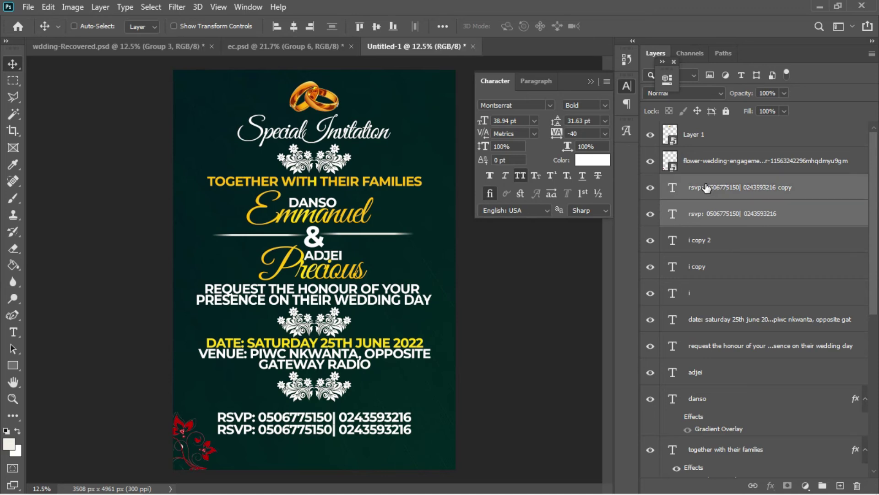
key(ctrl+g)
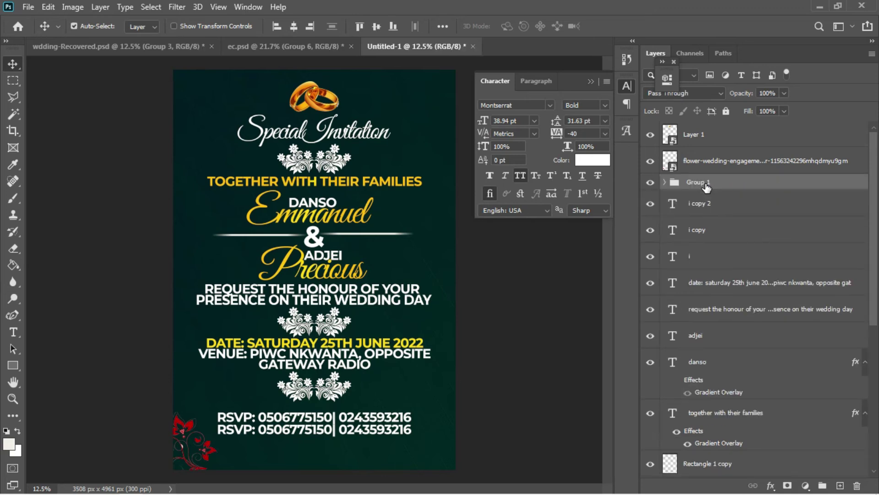
Nudge the grouped RSVP lines upward, closer to the lowest floral ornament.
key(shift+Up)
key(shift+Up)
key(shift+Up)
key(shift+Up)
key(shift+Up)
key(shift+Up)
key(shift+Up)
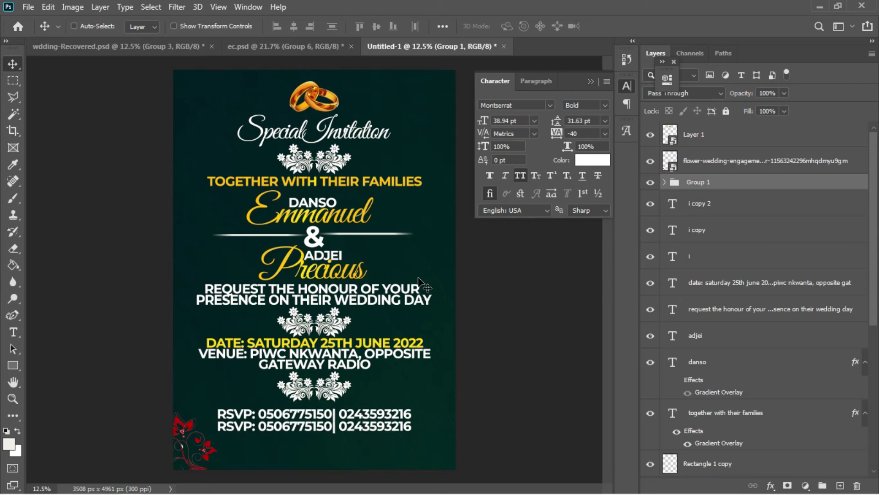
key(Up)
key(Up)
key(Up)
key(Up)
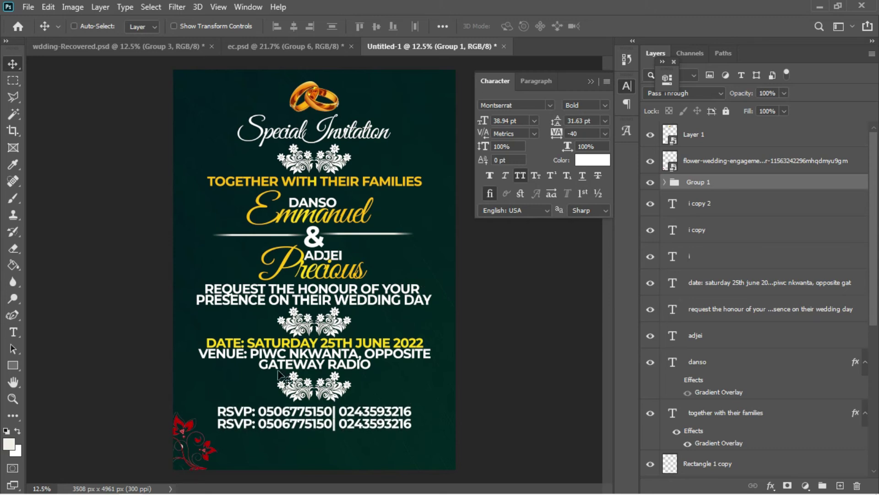
Apply a white Color Overlay layer style to the red flower in the lower-left corner.
right_click(188, 427)
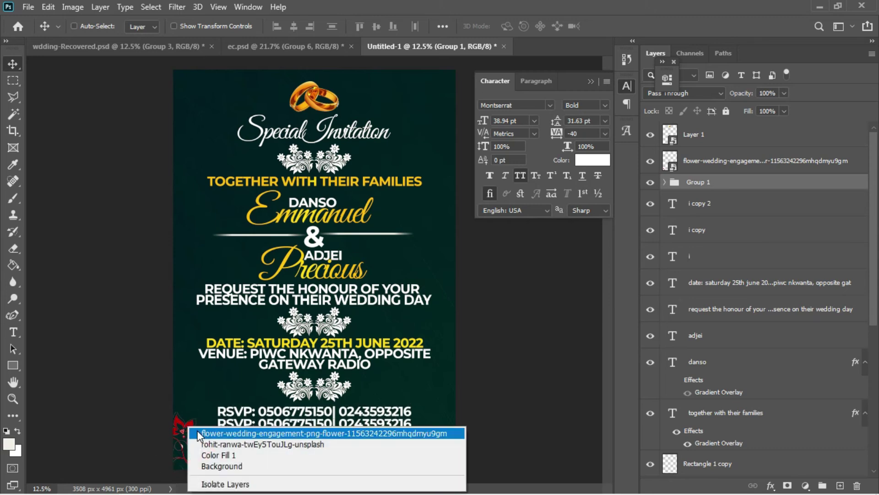
click(197, 433)
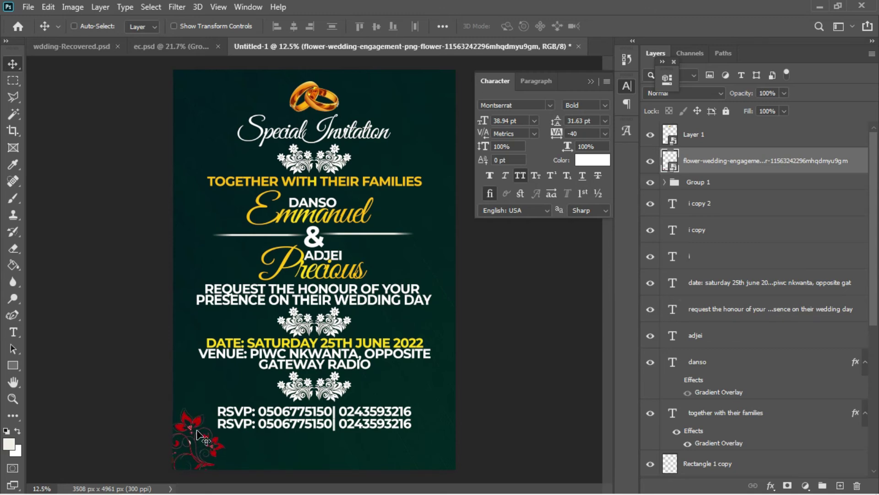
right_click(713, 161)
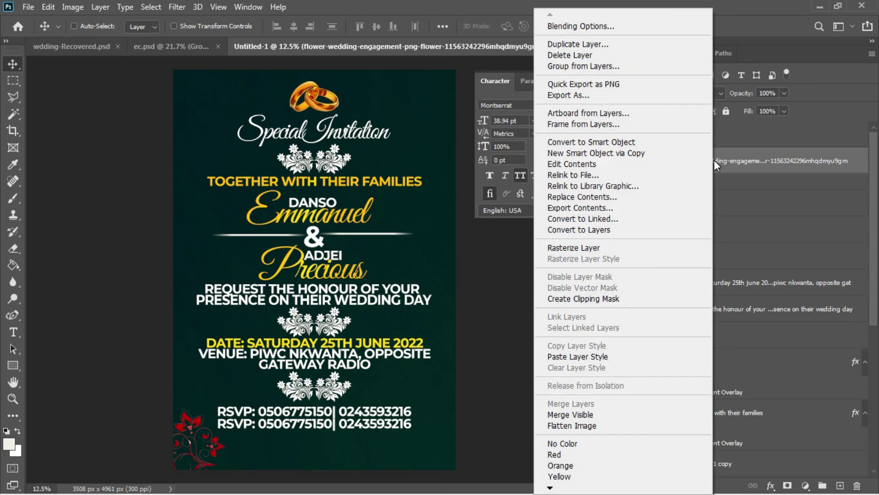
click(604, 27)
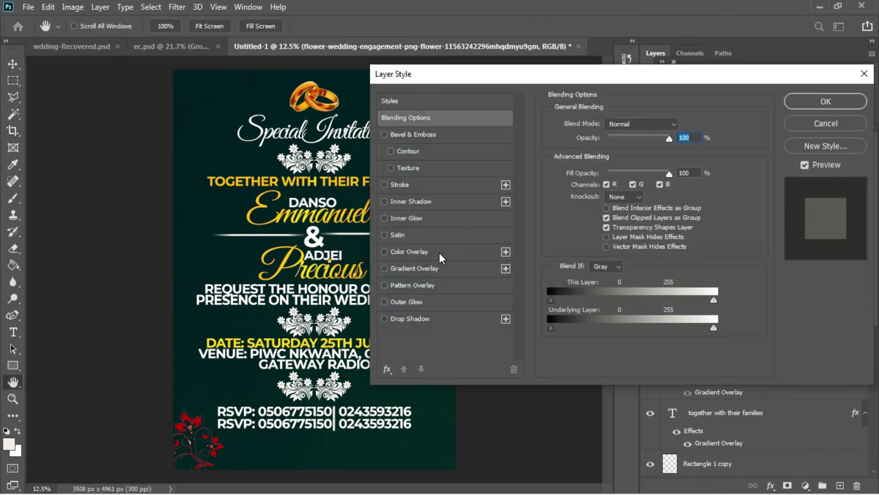
click(439, 252)
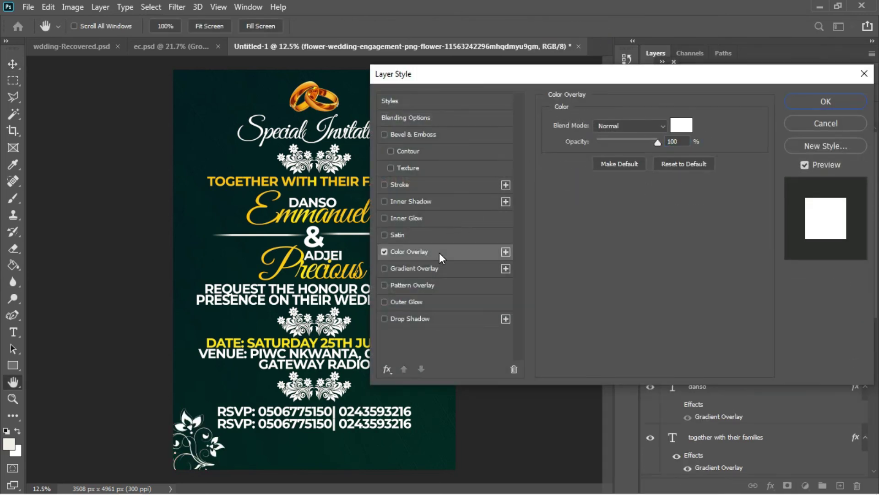
click(801, 105)
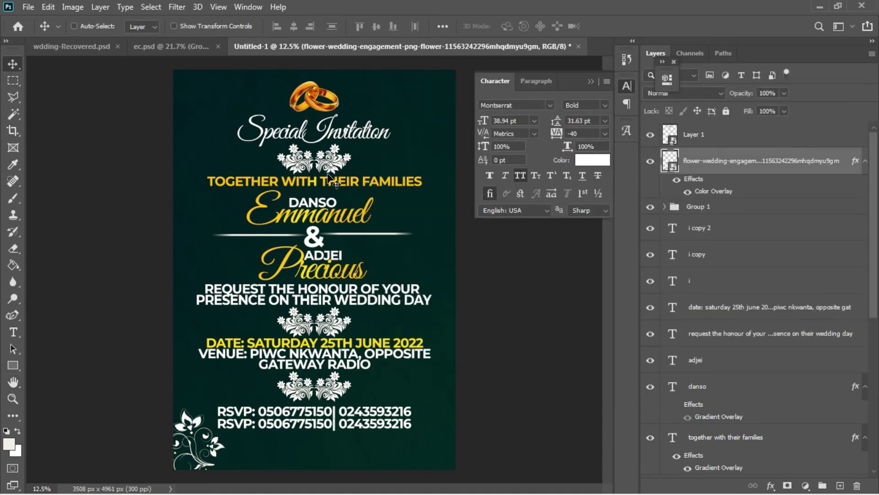
Place an enlarged duplicate of the white flower in the canvas's upper-right corner.
key(ctrl+j)
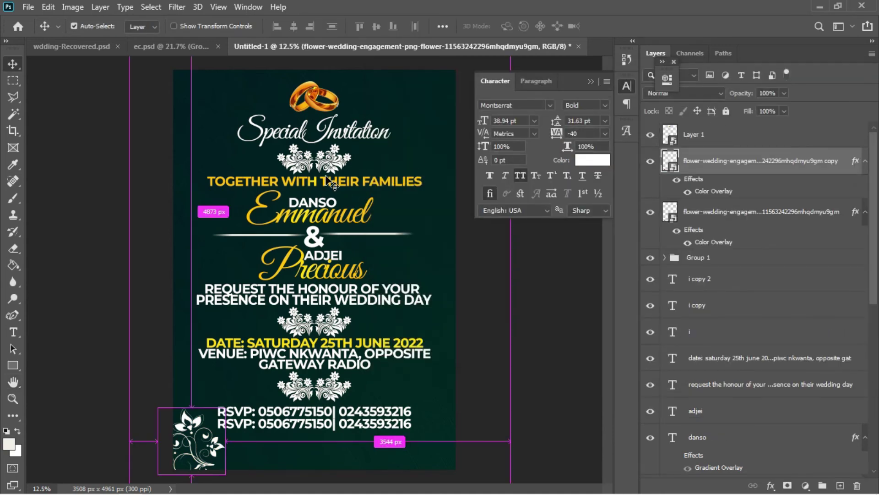
drag(208, 452, 466, 183)
key(ctrl+t)
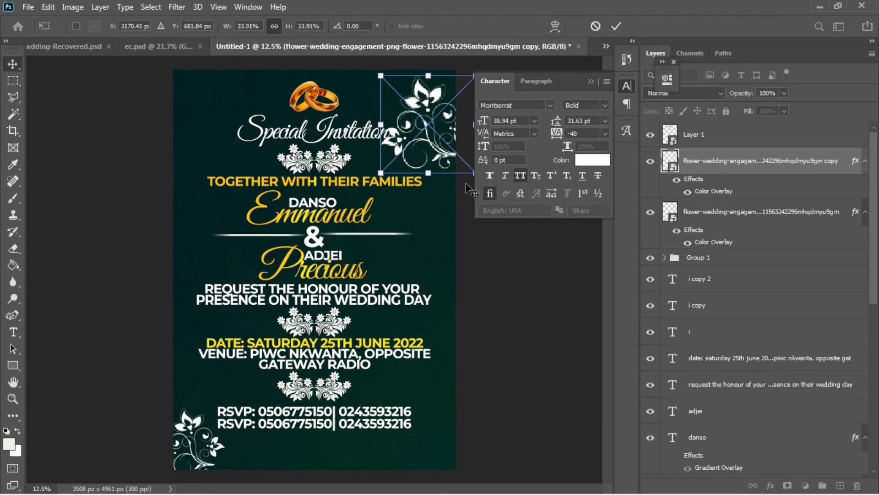
key(Return)
drag(444, 151, 438, 125)
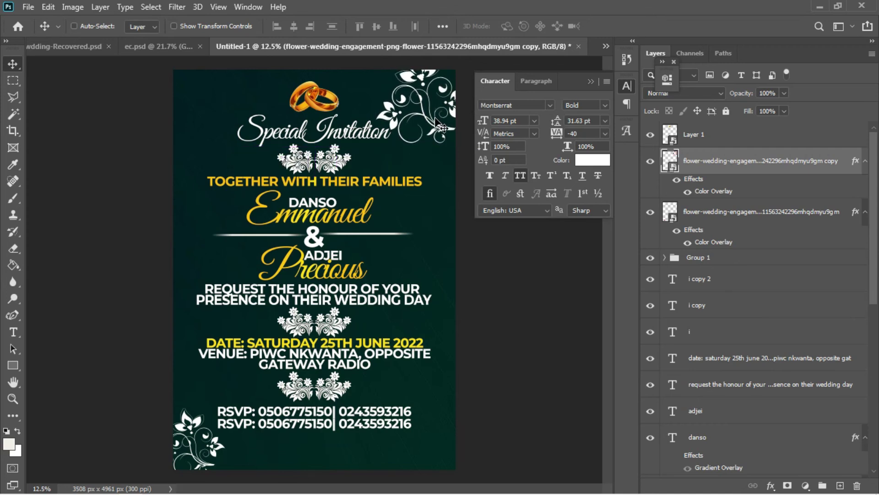
Scale the upper-right flower down slightly and commit the transform.
key(ctrl+t)
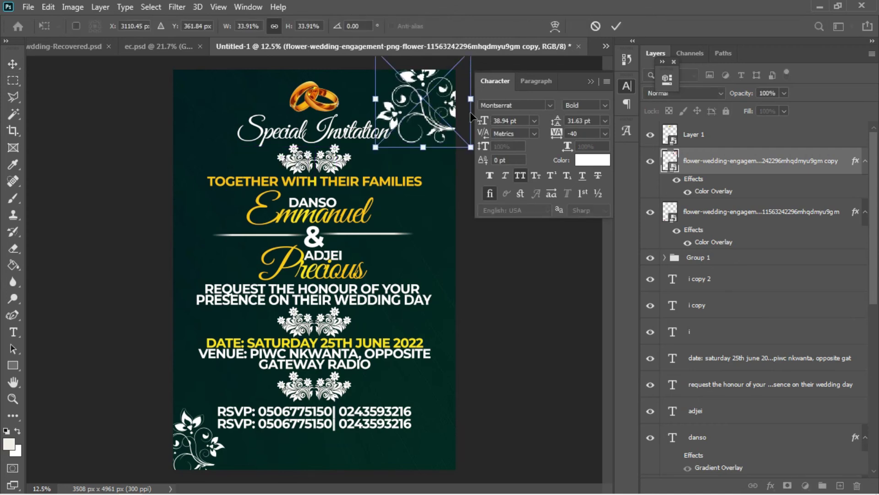
drag(468, 148, 450, 140)
key(Return)
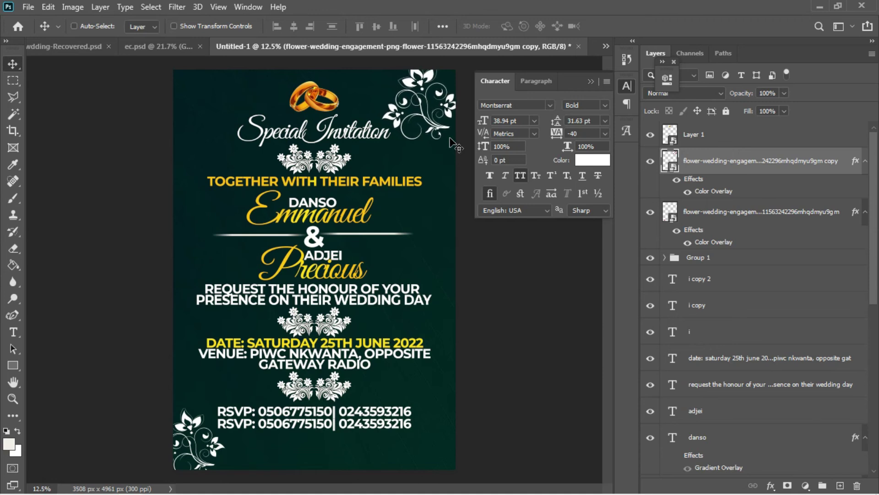
Draw an unfilled rectangle about 3190 × 4667 px just inside the canvas edges and give it an off-white stroke.
click(13, 365)
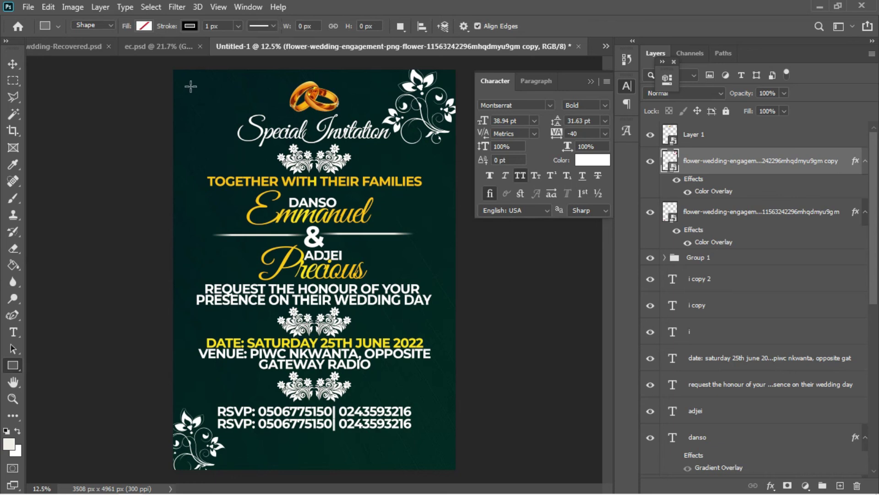
drag(188, 87, 444, 464)
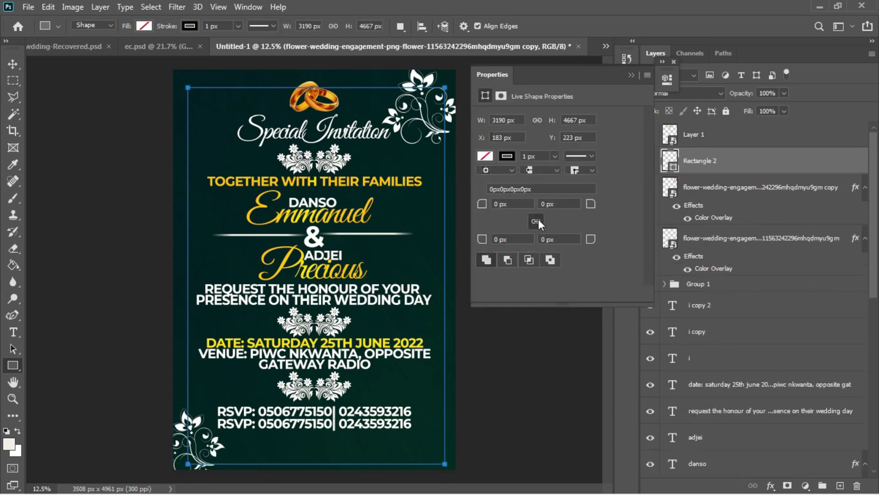
click(505, 156)
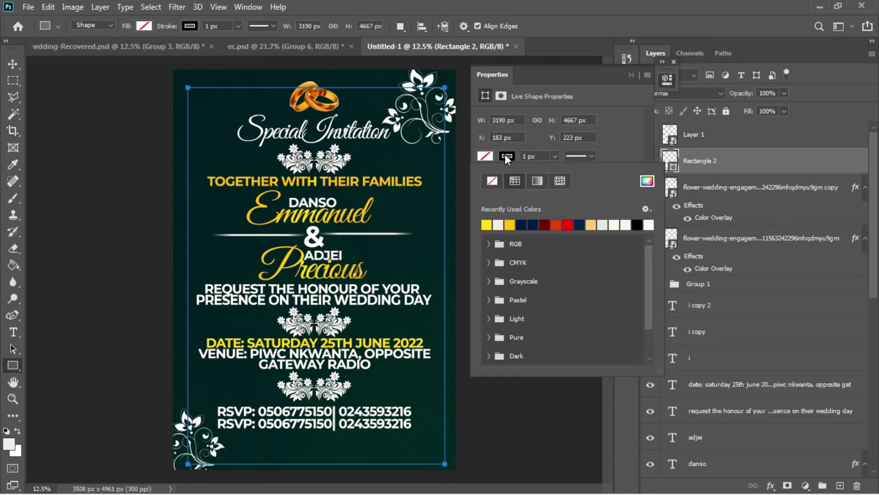
click(499, 225)
Set the rectangular frame's stroke width to about 10.14 px.
click(551, 156)
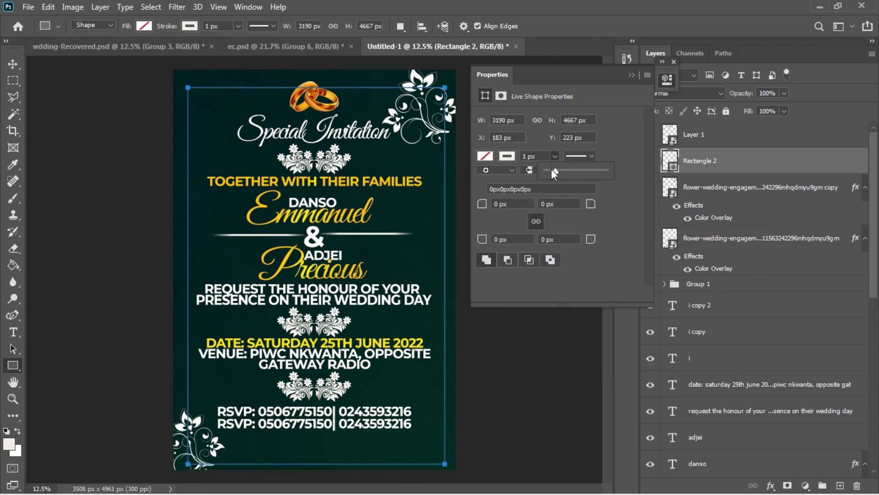
drag(556, 169, 556, 171)
click(13, 64)
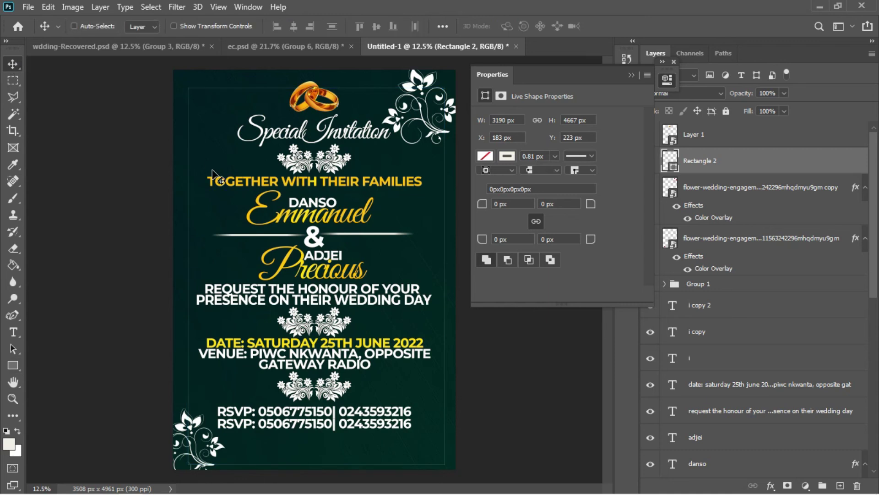
click(556, 157)
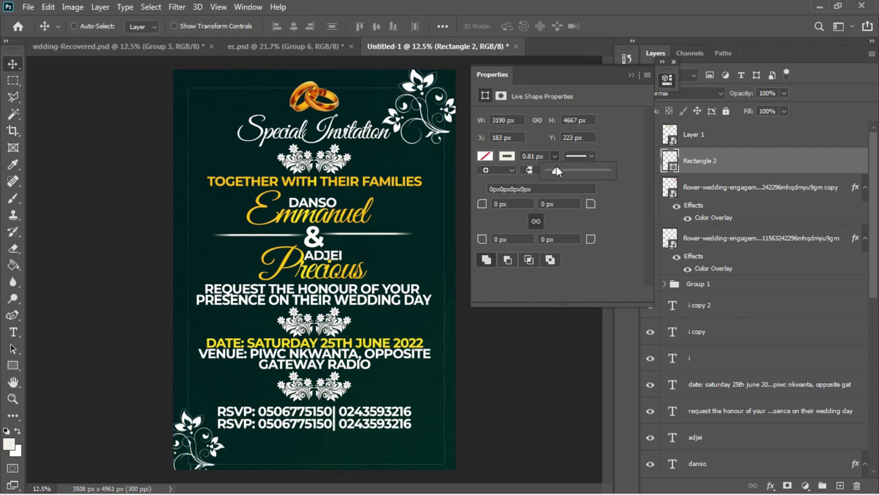
drag(557, 172, 560, 173)
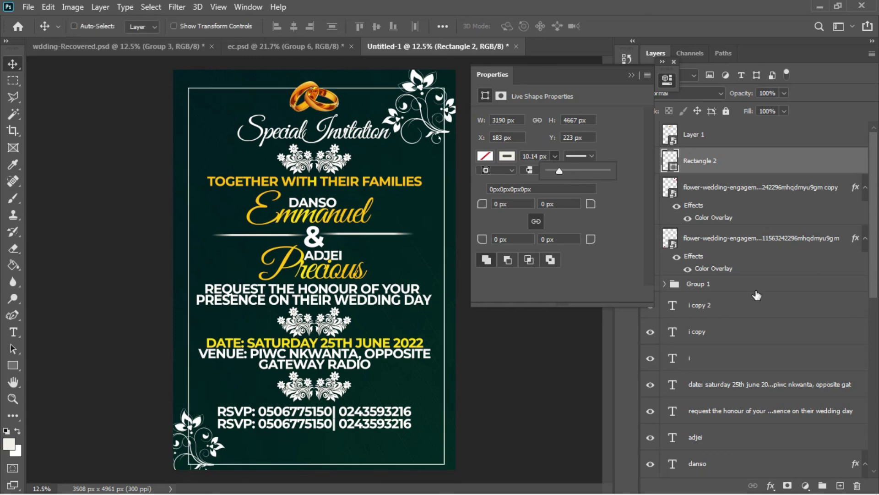
Rasterize the Rectangle 2 frame layer.
click(739, 164)
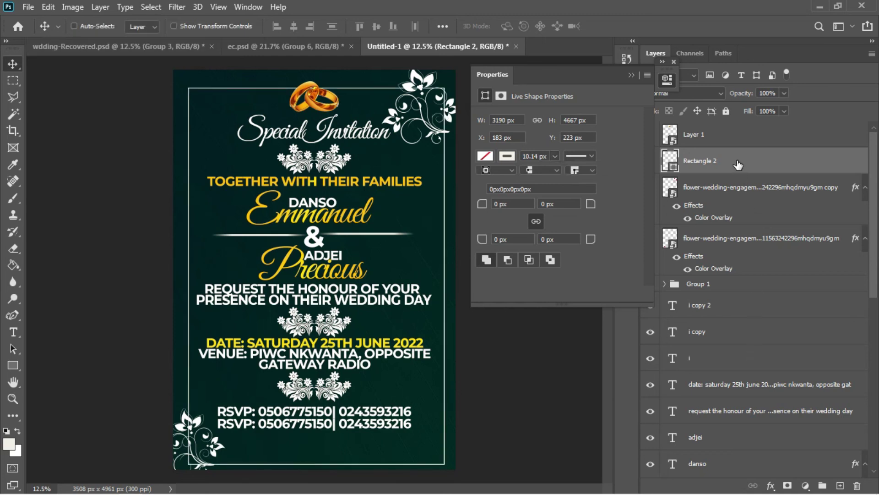
right_click(738, 164)
click(179, 101)
Marquee-select the frame's upper-right corner behind the flower, clear that part of the frame and deselect.
click(10, 83)
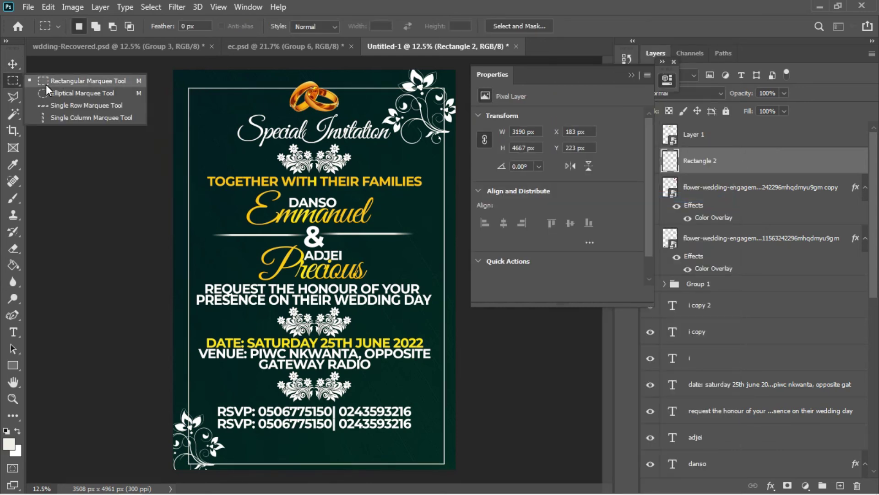
click(400, 69)
drag(400, 70, 455, 134)
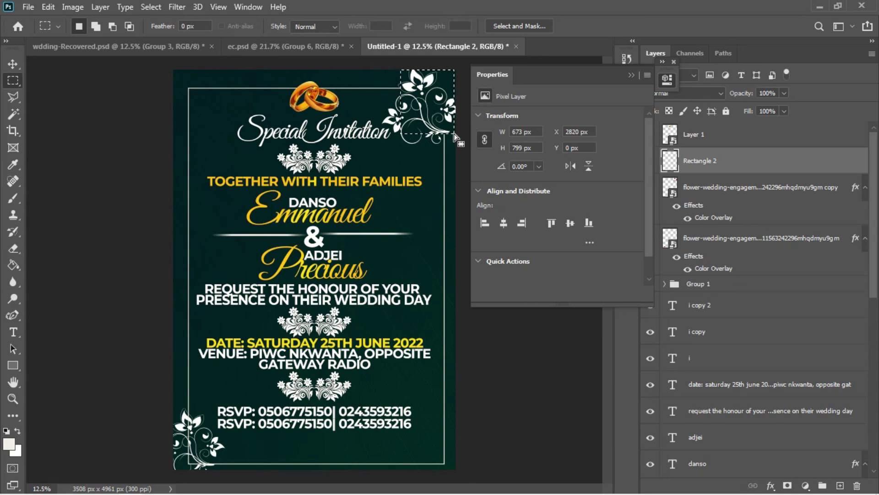
key(ctrl+d)
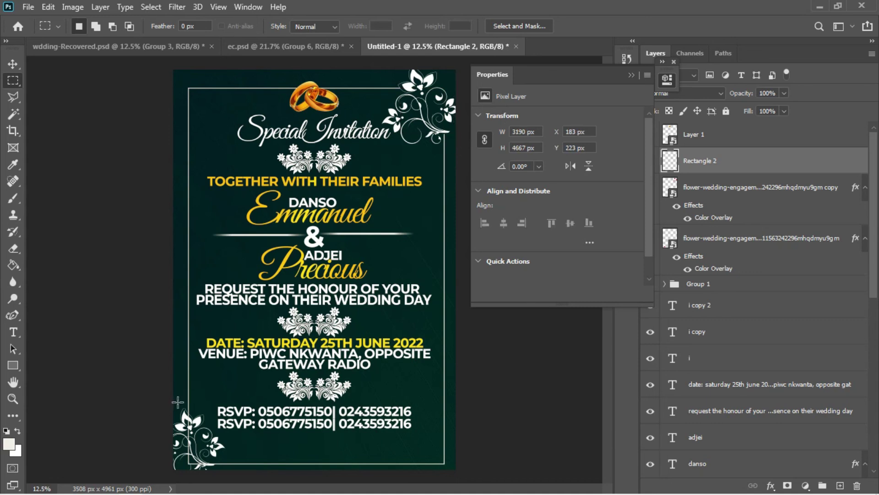
Marquee-select the frame's lower-left corner behind the flower, clear that part of the frame and deselect.
drag(179, 405, 213, 476)
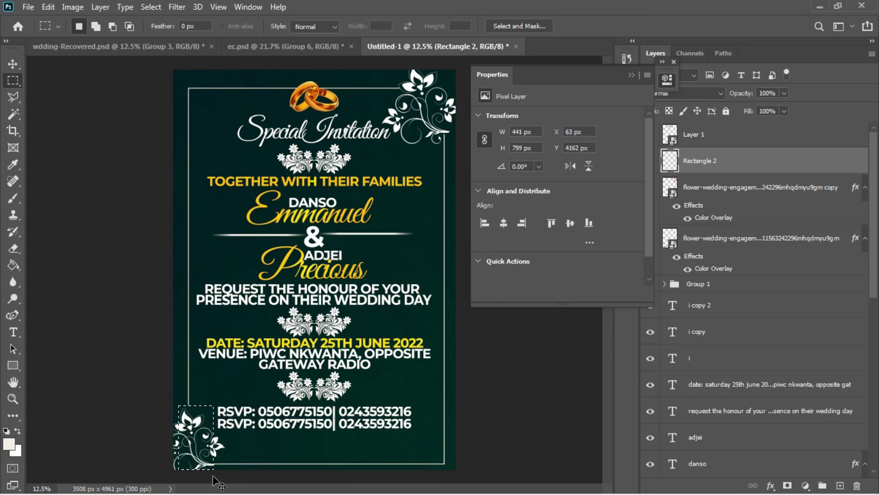
key(ctrl+d)
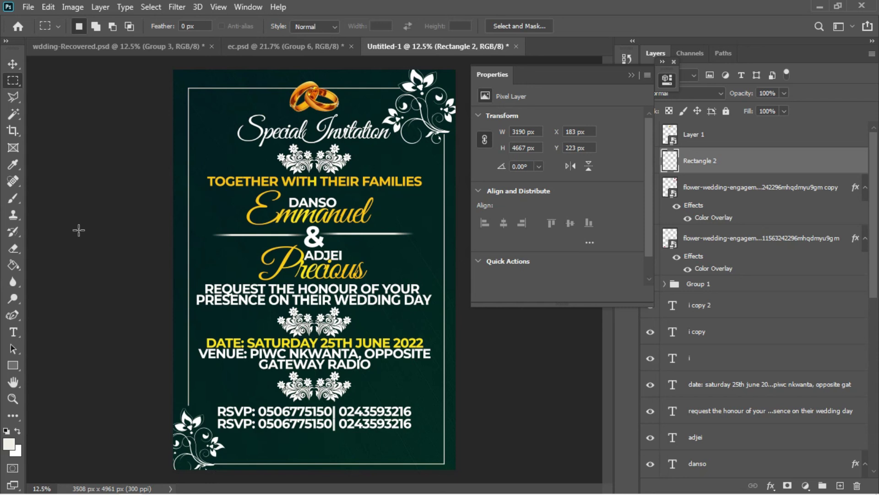
Select the white flower in the canvas's lower-left corner, enlarge it slightly and shift it a little inward.
click(13, 64)
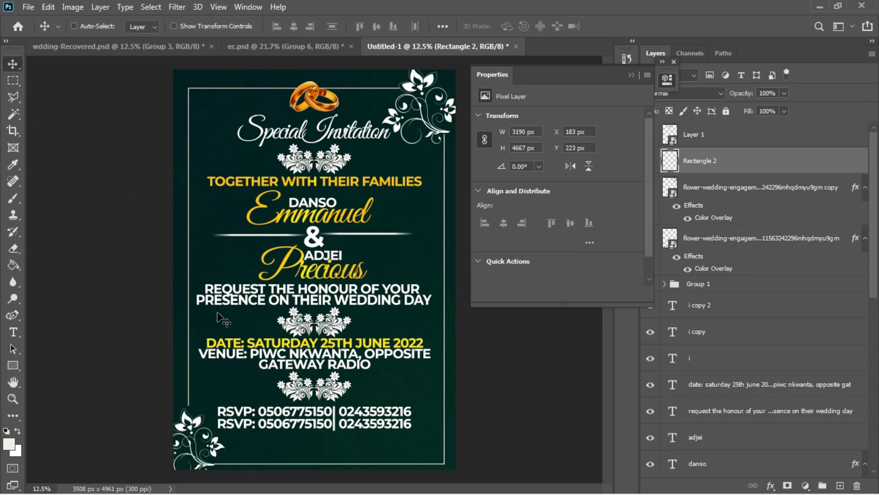
right_click(190, 422)
click(204, 427)
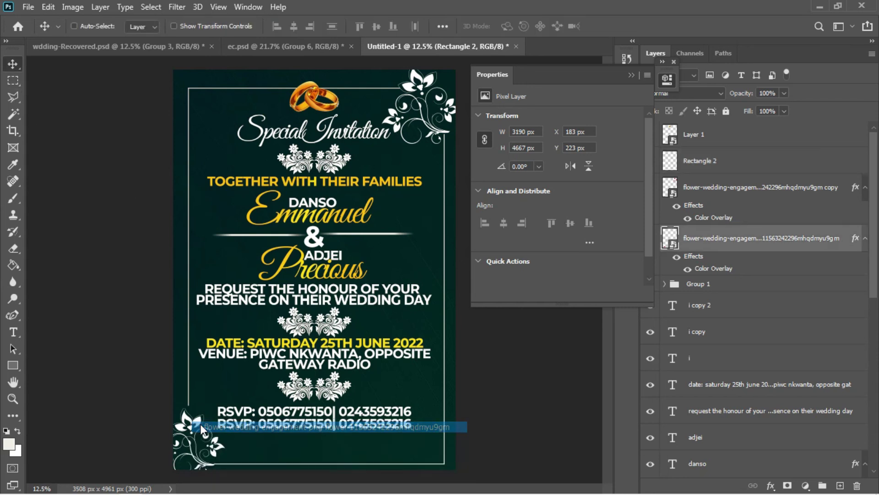
key(ctrl+t)
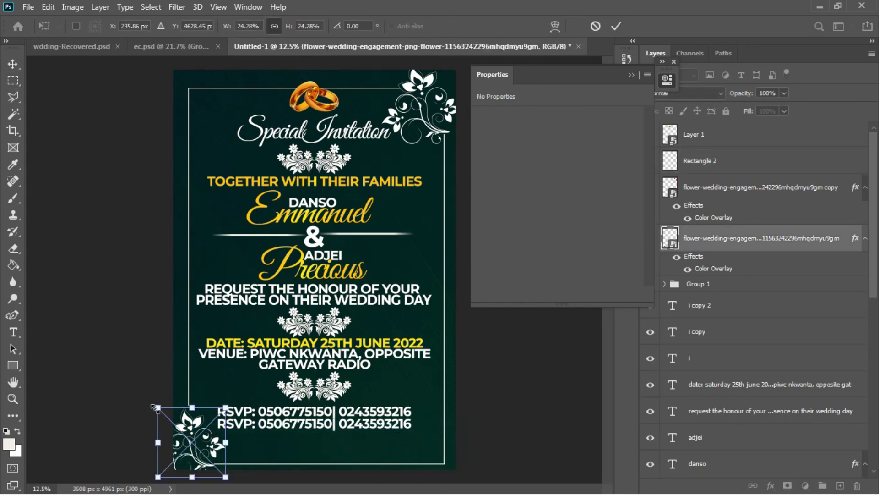
drag(155, 408, 153, 399)
key(Return)
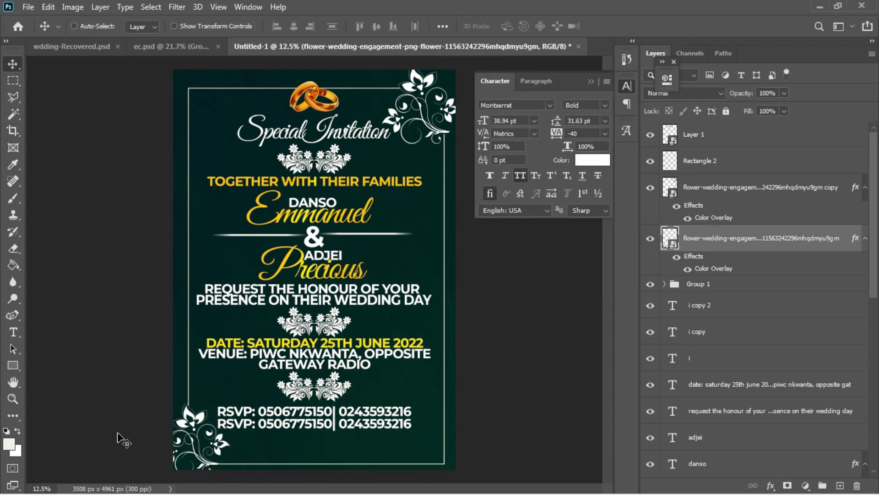
Duplicate the gold rings layer, move the copy down over the lower name and centre it horizontally on the canvas.
right_click(316, 104)
click(325, 109)
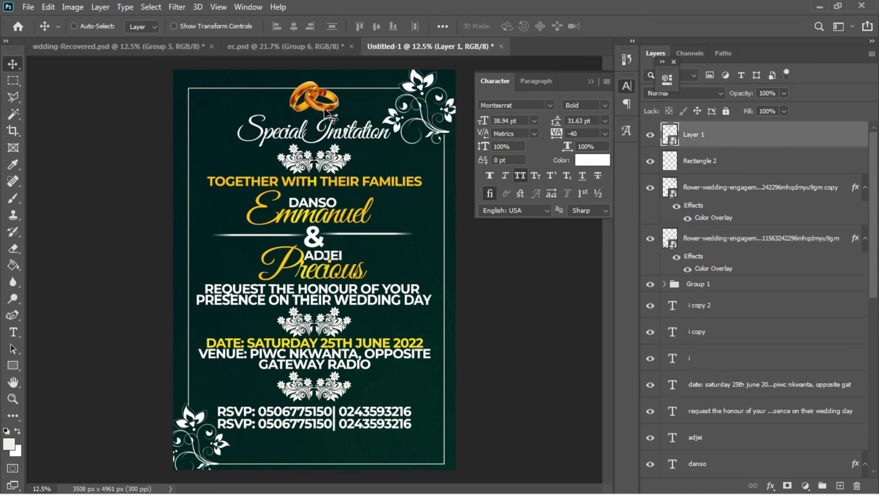
key(ctrl+j)
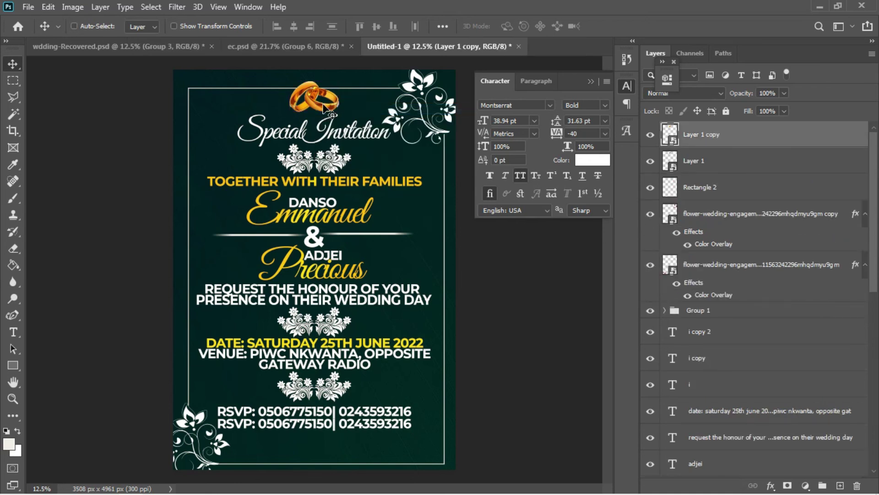
drag(327, 108, 331, 280)
key(ctrl+a)
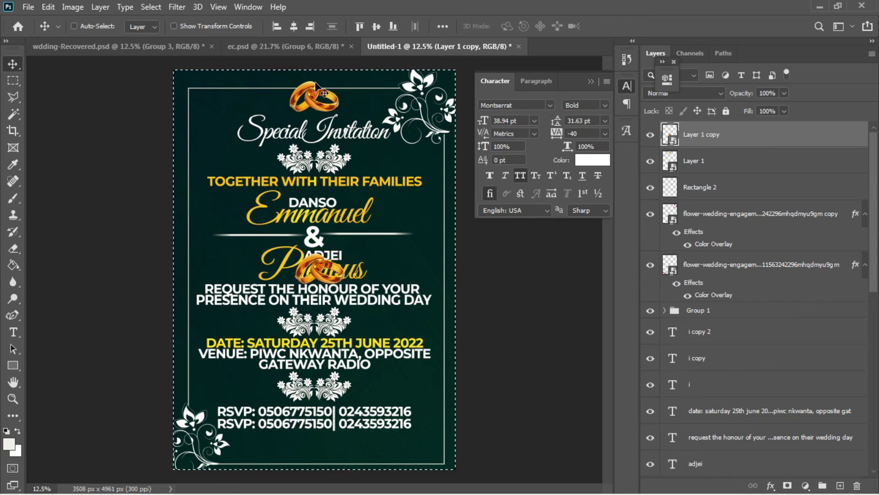
click(294, 27)
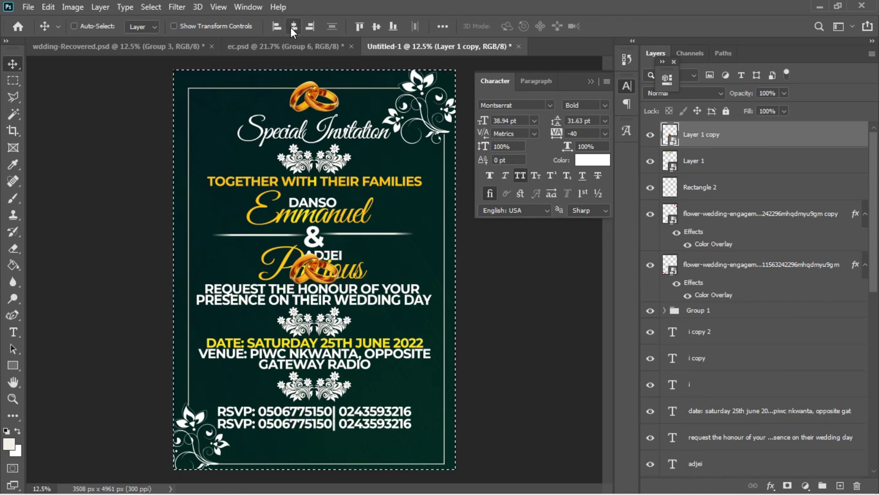
key(ctrl+d)
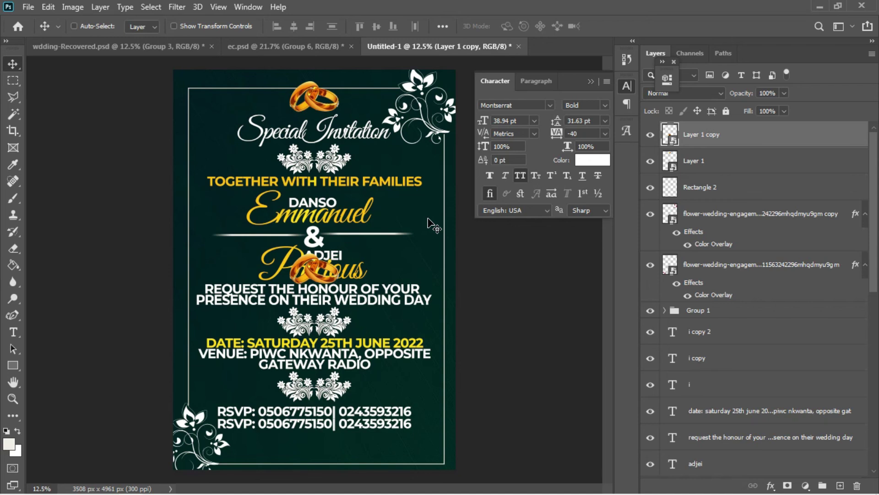
Enlarge the copied rings in the middle of the invitation to about two-thirds of the canvas width.
key(ctrl+t)
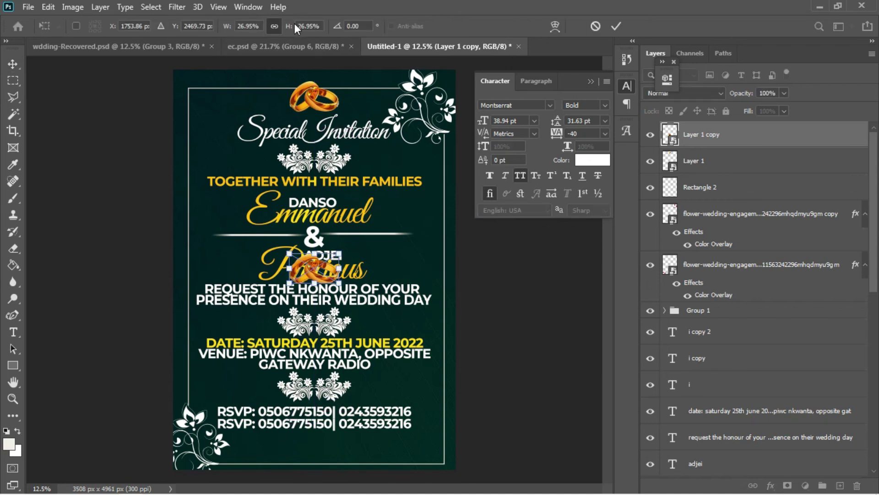
drag(291, 30, 338, 43)
key(Return)
Set the enlarged rings copy to the Luminosity blend mode with a fill of 9%.
click(716, 94)
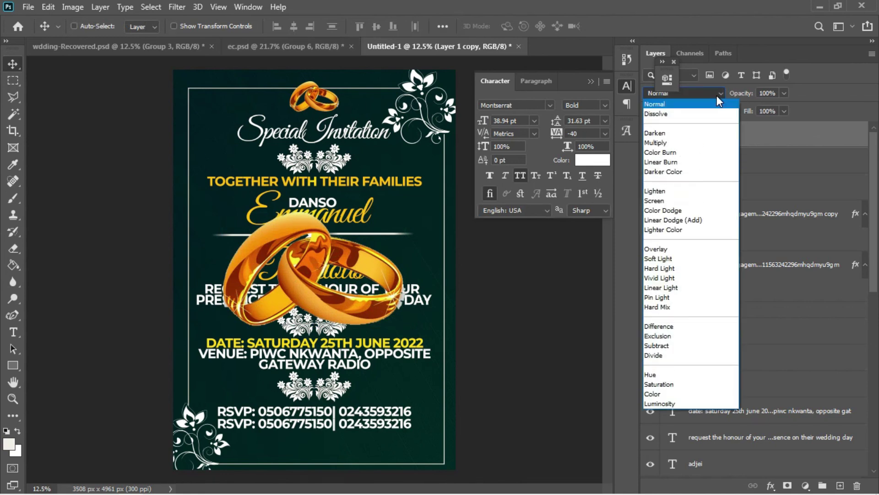
click(675, 404)
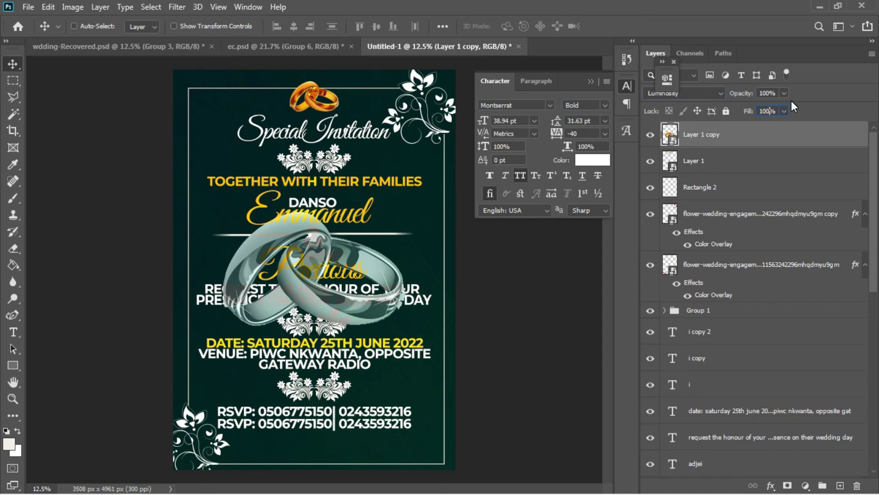
key(BackSpace)
text(9)
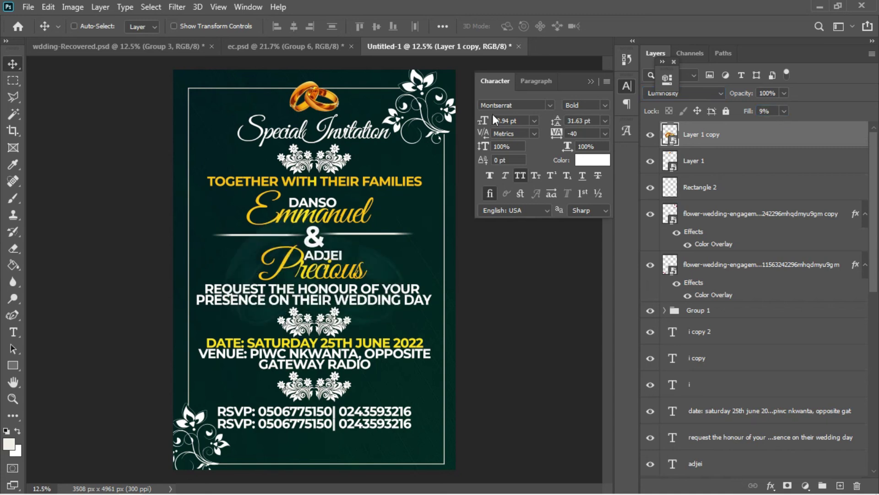